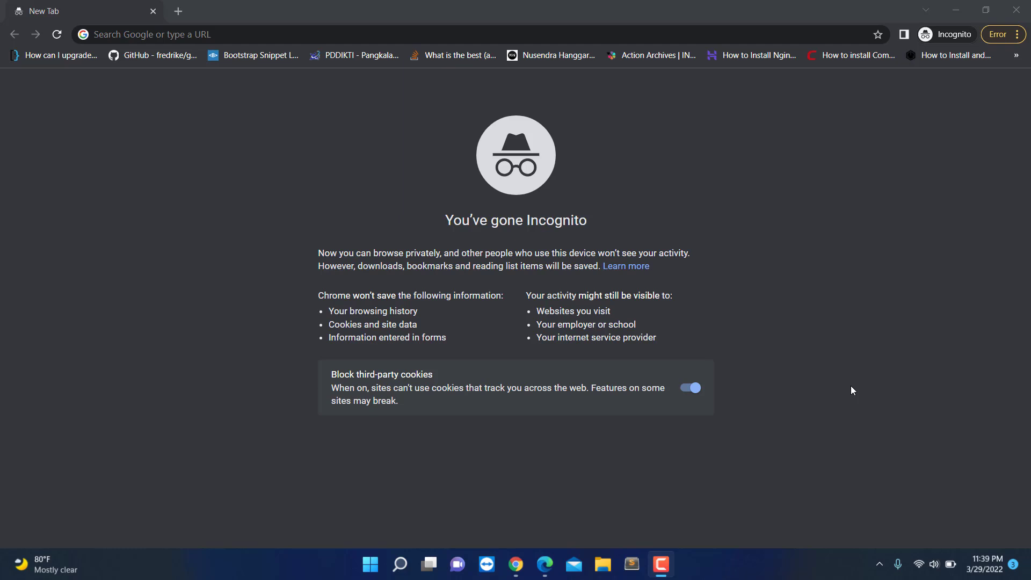
Step: Go to Google and search for 'registrasi unud ac id' using the suggested query
{"action": "left_click", "coordinate": [269, 33]}
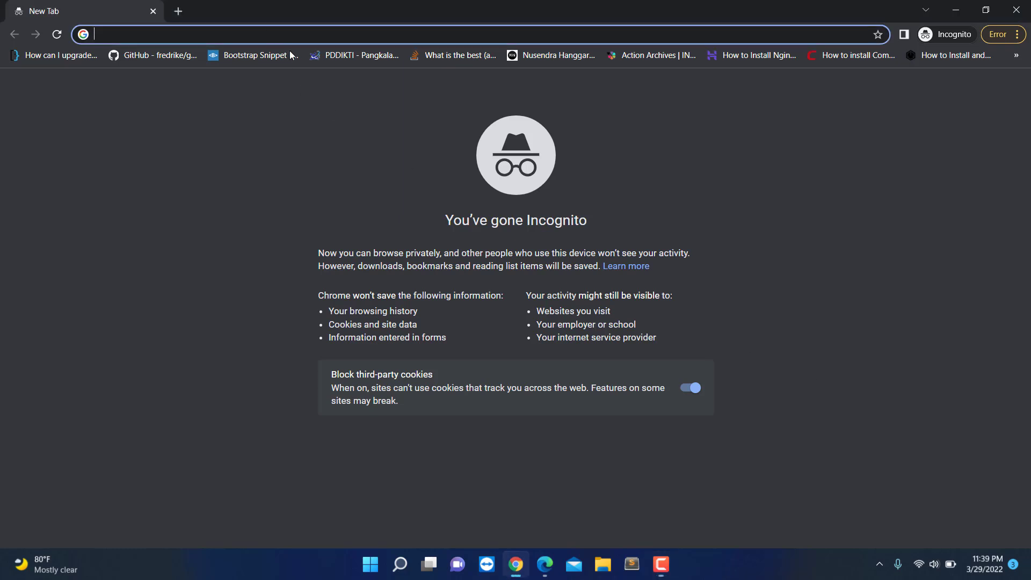
{"action": "type", "text": "google"}
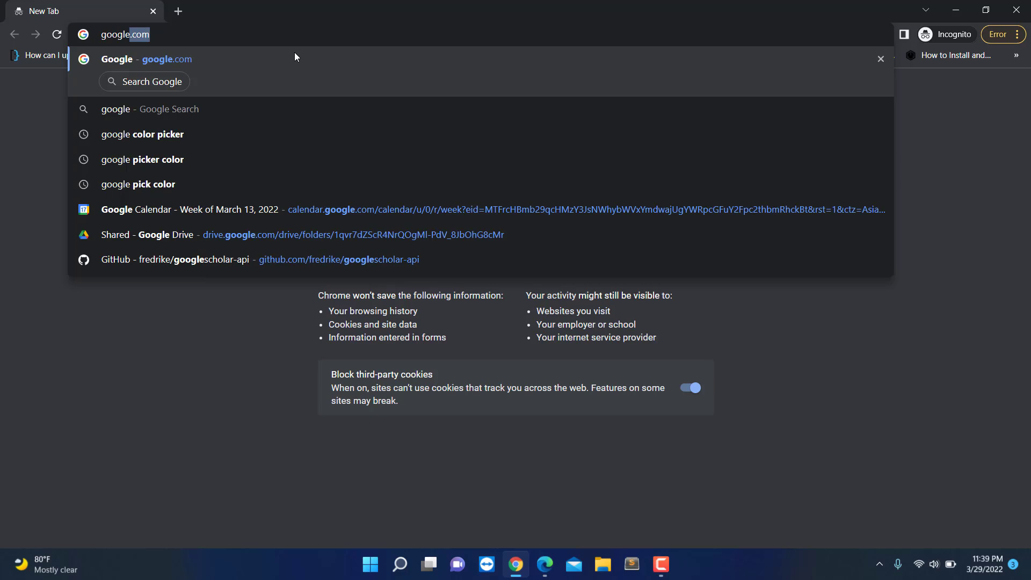
{"action": "key", "text": "Return"}
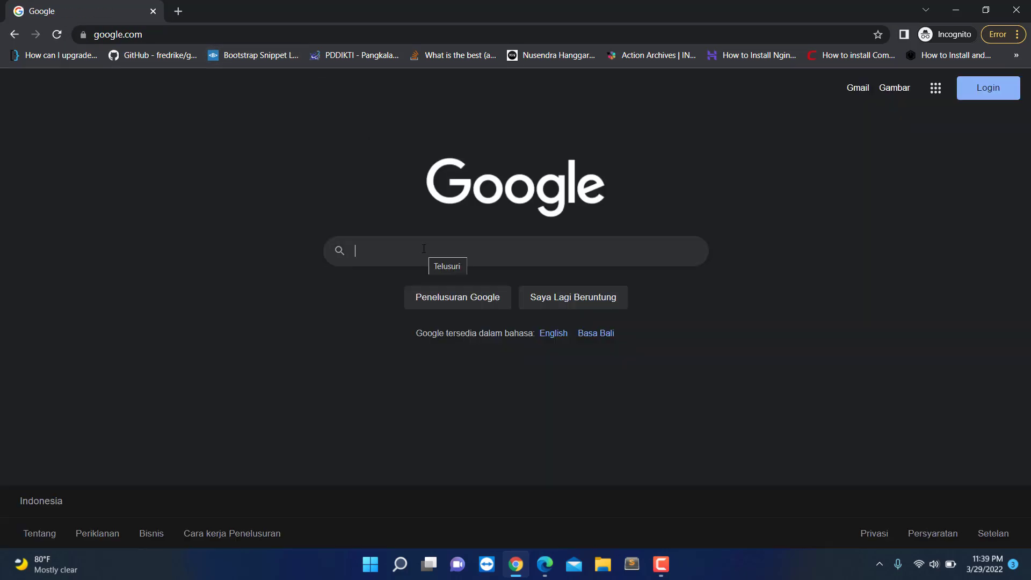
{"action": "type", "text": "ere"}
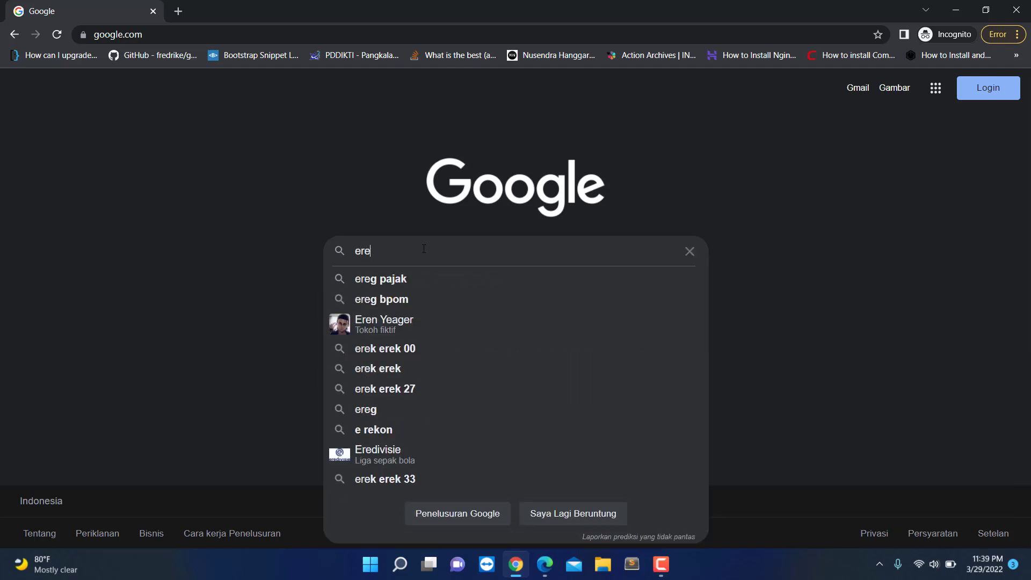
{"action": "type", "text": "gitr"}
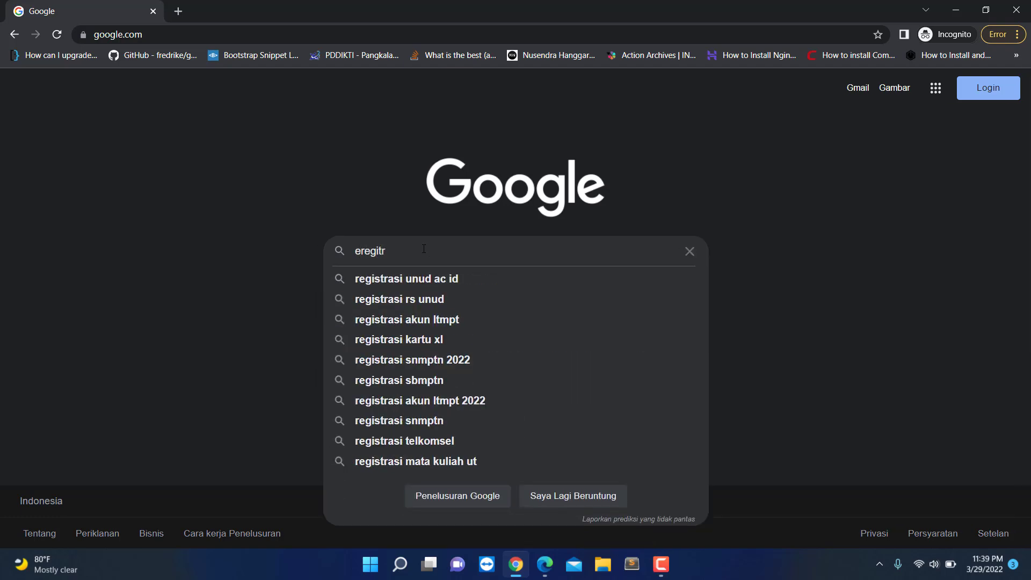
{"action": "key", "text": "Down"}
{"action": "key", "text": "Return"}
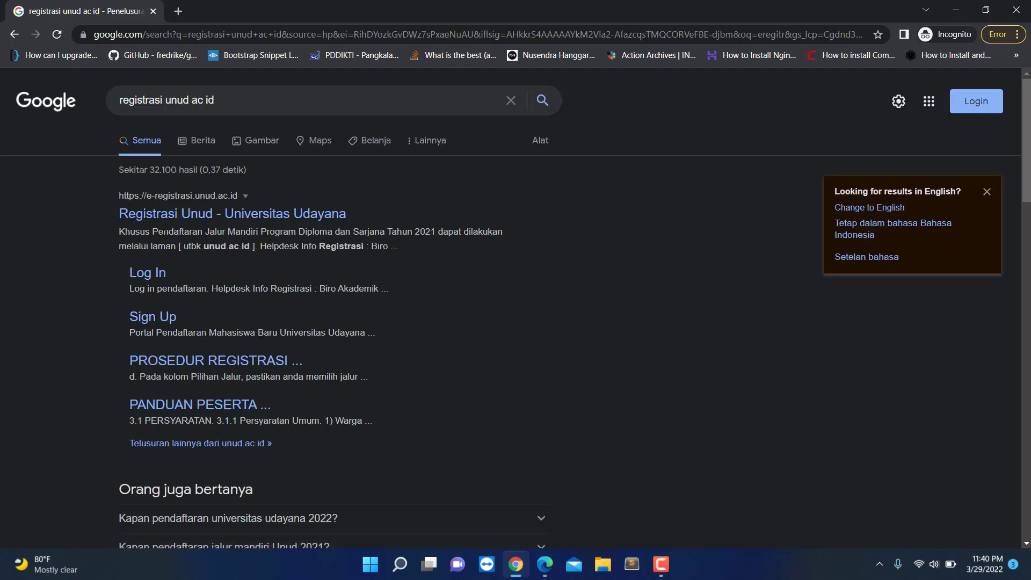
Step: Open the Registrasi Unud site, dismiss its announcement, and go to the Log In page
{"action": "left_click", "coordinate": [239, 214]}
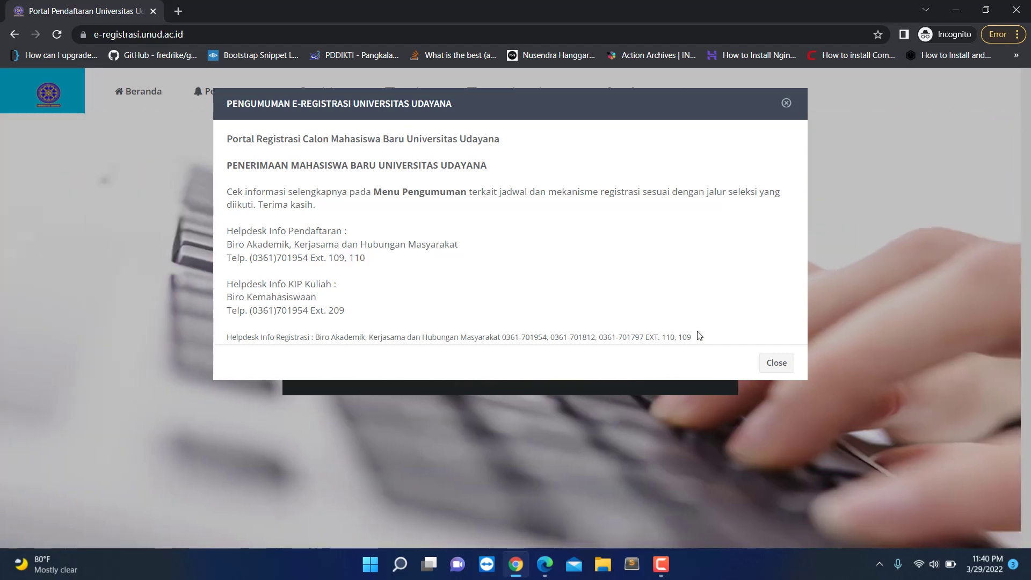
{"action": "left_click", "coordinate": [777, 362]}
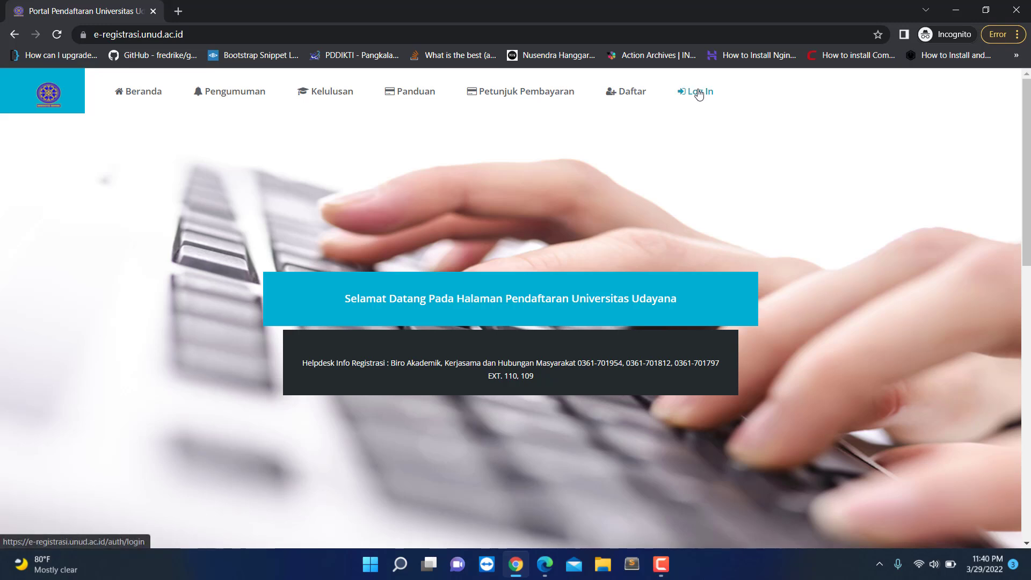
{"action": "left_click", "coordinate": [699, 92]}
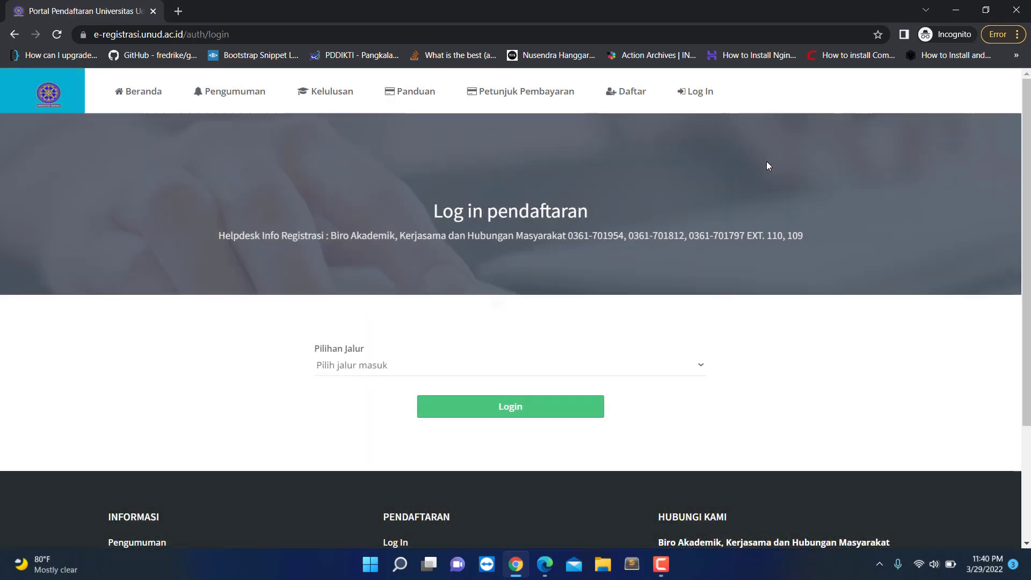
Step: Log in via the SNMPTN route with the pasted participant number and the applicant's birth date
{"action": "left_click", "coordinate": [366, 366]}
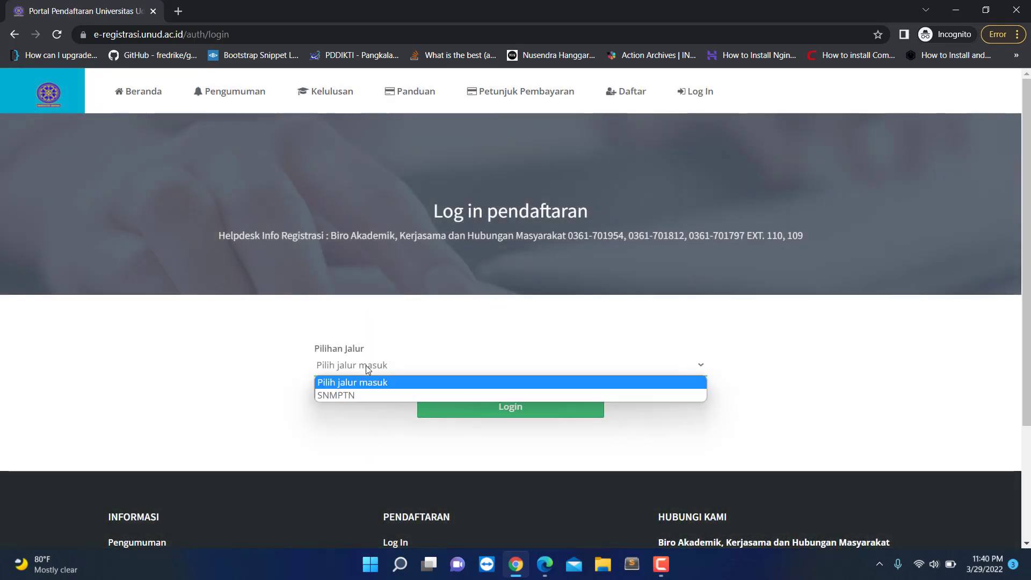
{"action": "left_click", "coordinate": [346, 394]}
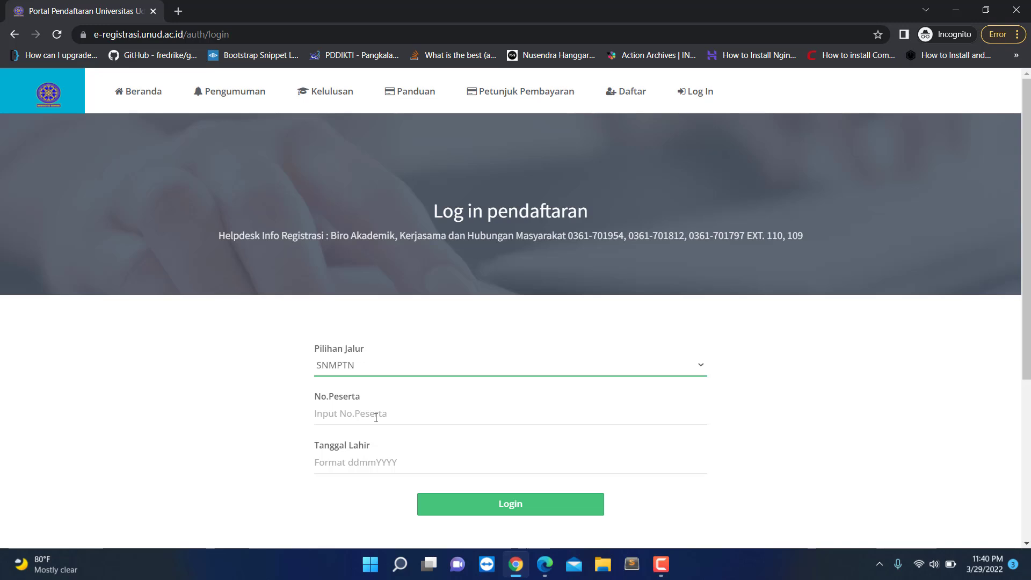
{"action": "left_click", "coordinate": [376, 418]}
{"action": "key", "text": "ctrl+v"}
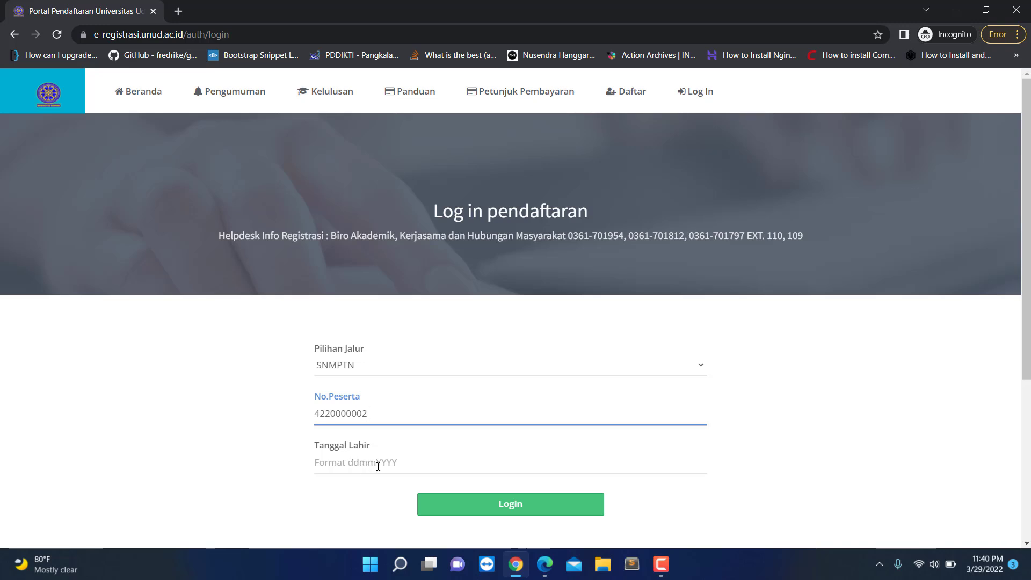
{"action": "left_click", "coordinate": [412, 463]}
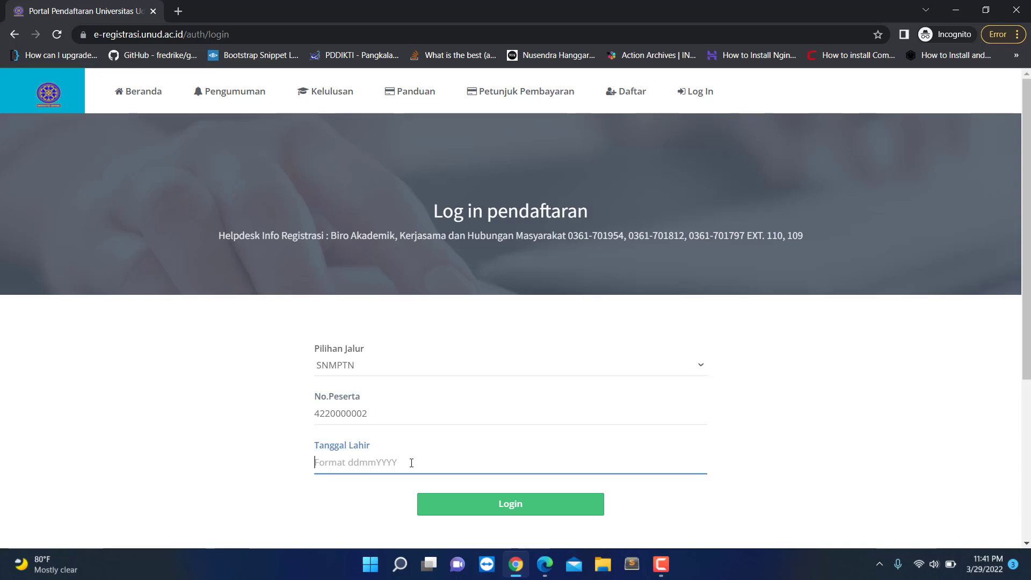
{"action": "left_click", "coordinate": [481, 516]}
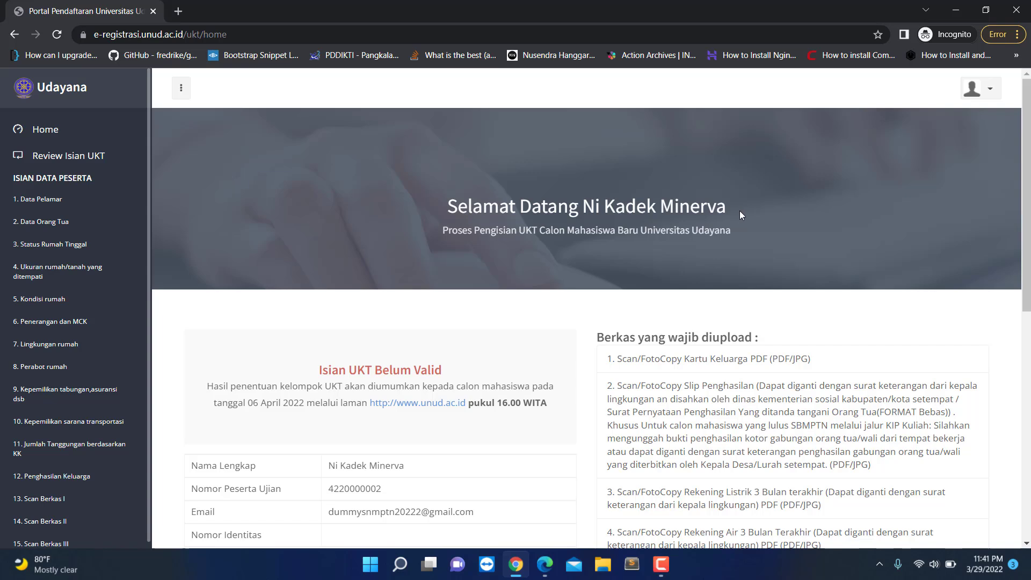
Step: Highlight the banner name and the 'Isian UKT Belum Valid' heading while reviewing the required-documents list
{"action": "left_click_drag", "start_coordinate": [584, 205], "coordinate": [707, 209]}
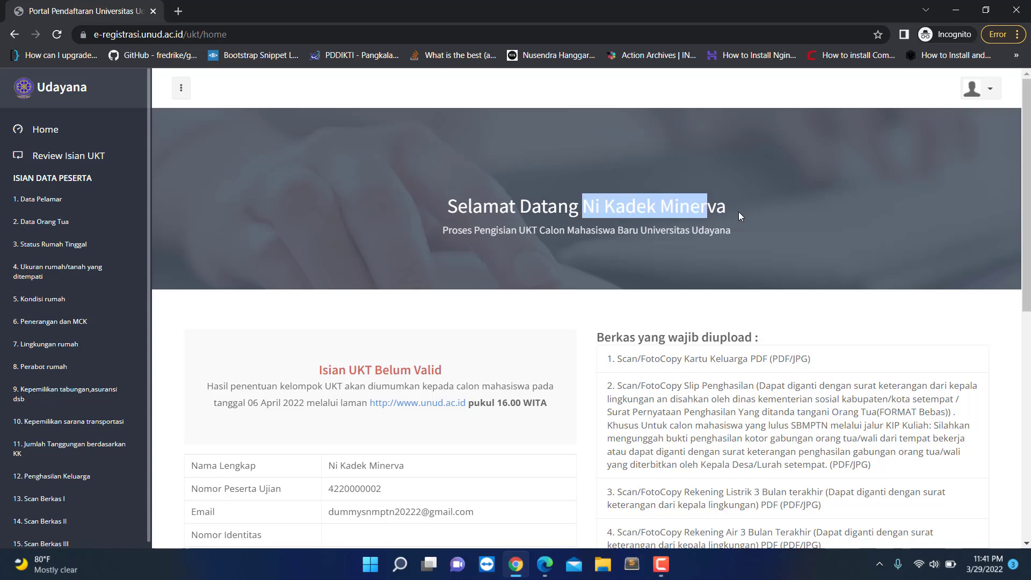
{"action": "left_click", "coordinate": [591, 246]}
{"action": "scroll", "coordinate": [428, 258], "scroll_direction": "down", "scroll_amount": 1}
{"action": "scroll", "coordinate": [425, 260], "scroll_direction": "down", "scroll_amount": 2}
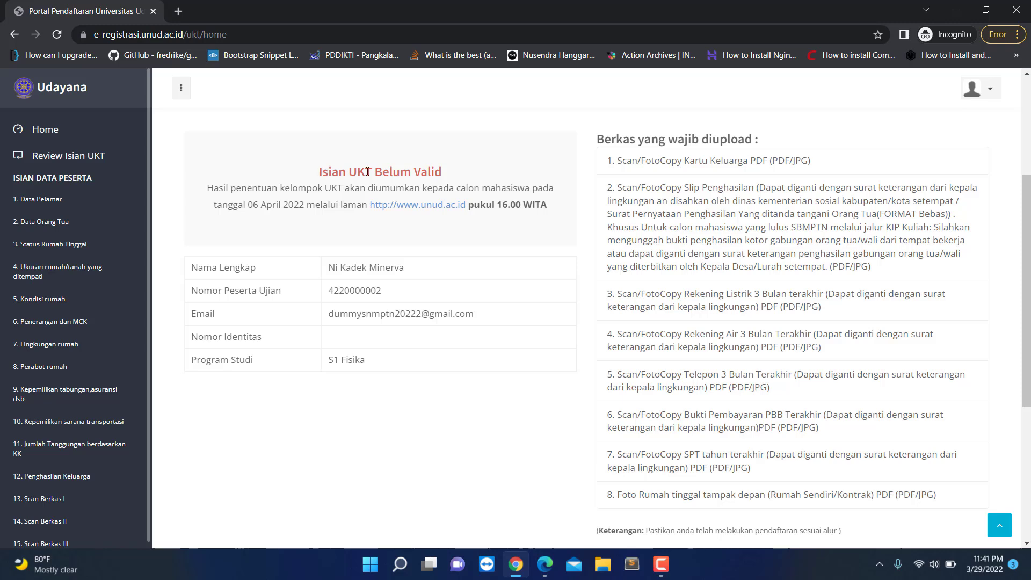
{"action": "left_click_drag", "start_coordinate": [305, 176], "coordinate": [455, 174]}
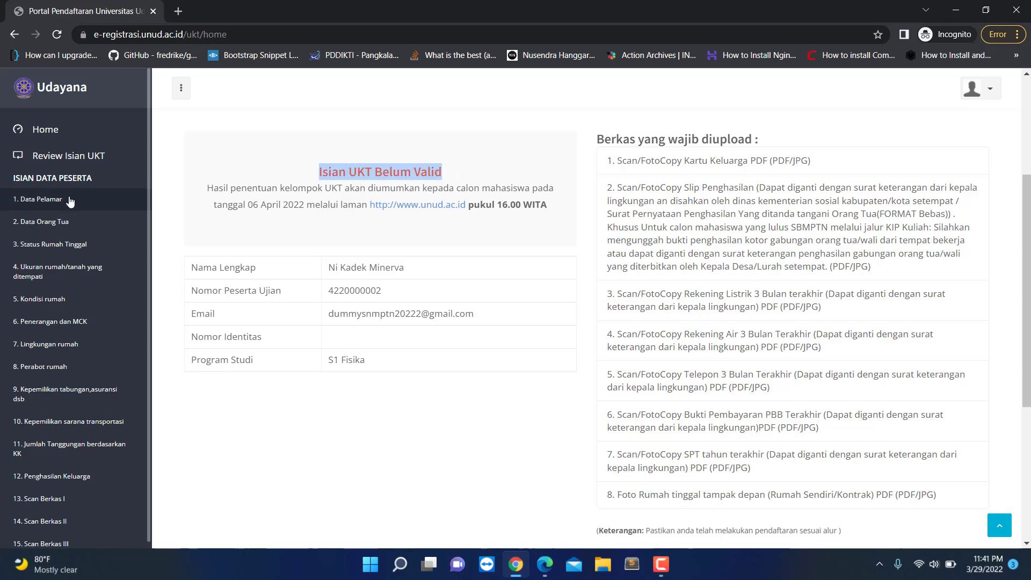
{"action": "scroll", "coordinate": [47, 434], "scroll_direction": "down", "scroll_amount": 2}
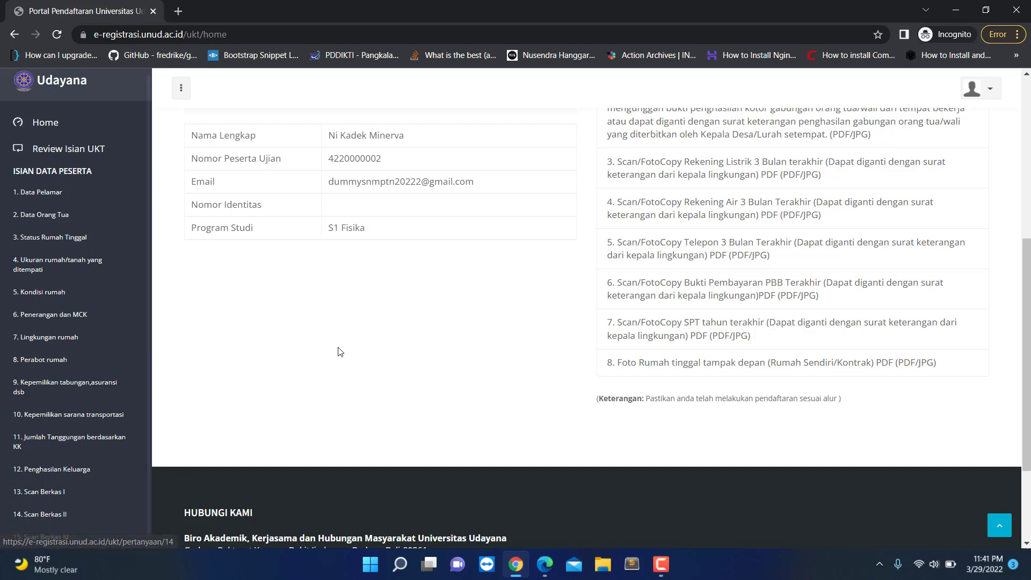
{"action": "scroll", "coordinate": [338, 352], "scroll_direction": "up", "scroll_amount": 4}
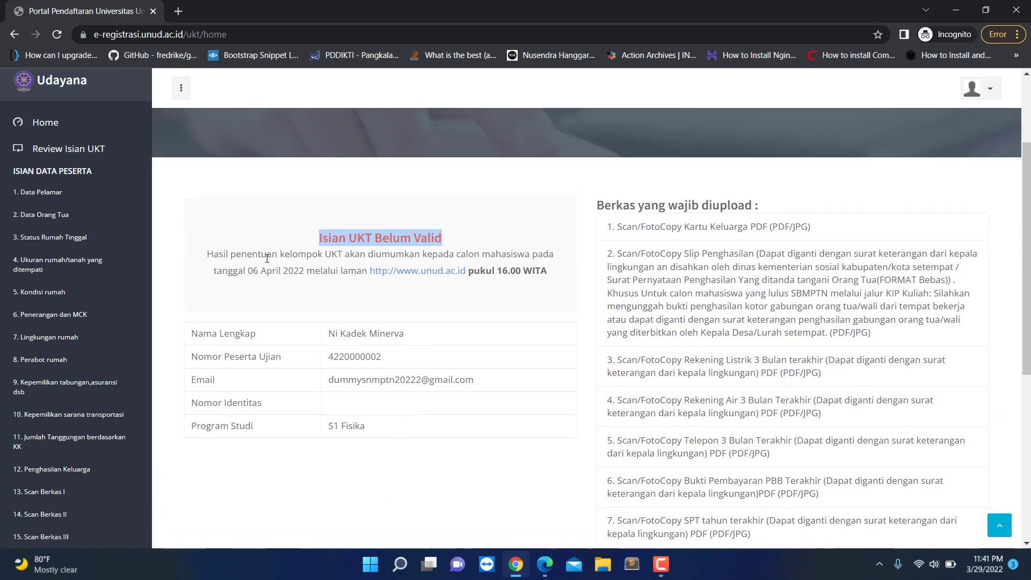
{"action": "left_click_drag", "start_coordinate": [219, 255], "coordinate": [553, 260]}
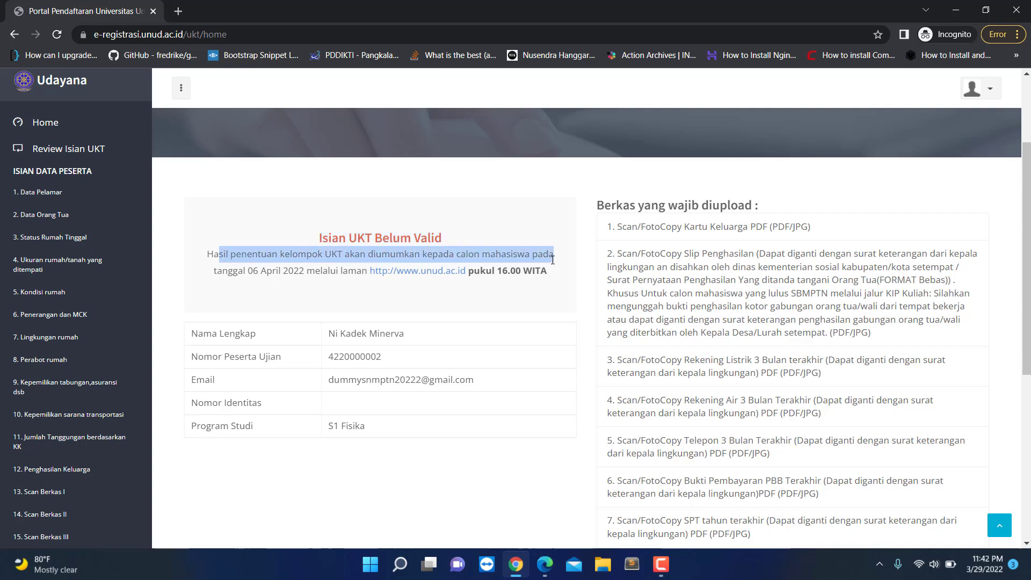
{"action": "left_click", "coordinate": [235, 264]}
{"action": "left_click_drag", "start_coordinate": [218, 268], "coordinate": [313, 267]}
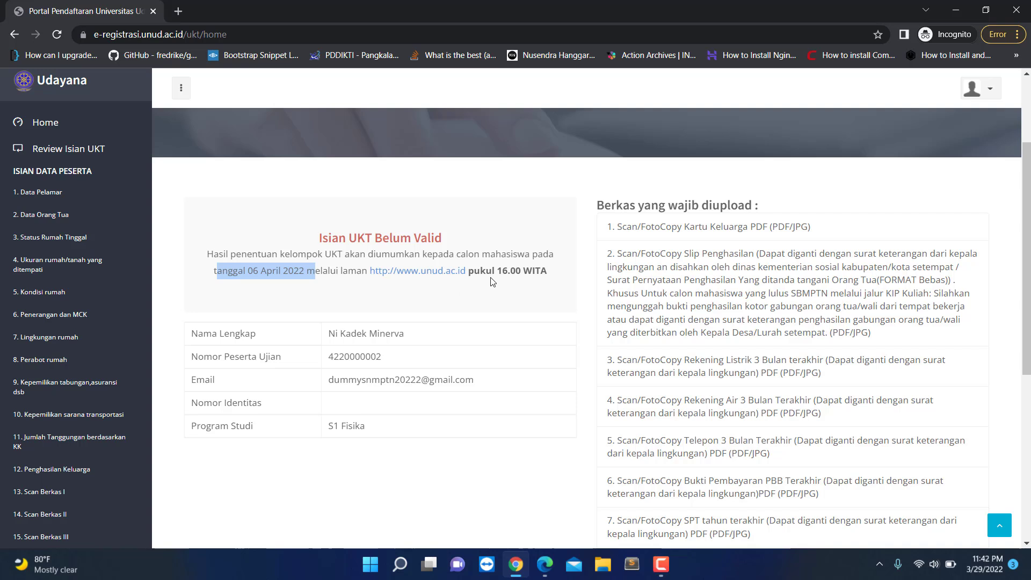
{"action": "left_click_drag", "start_coordinate": [504, 274], "coordinate": [553, 272]}
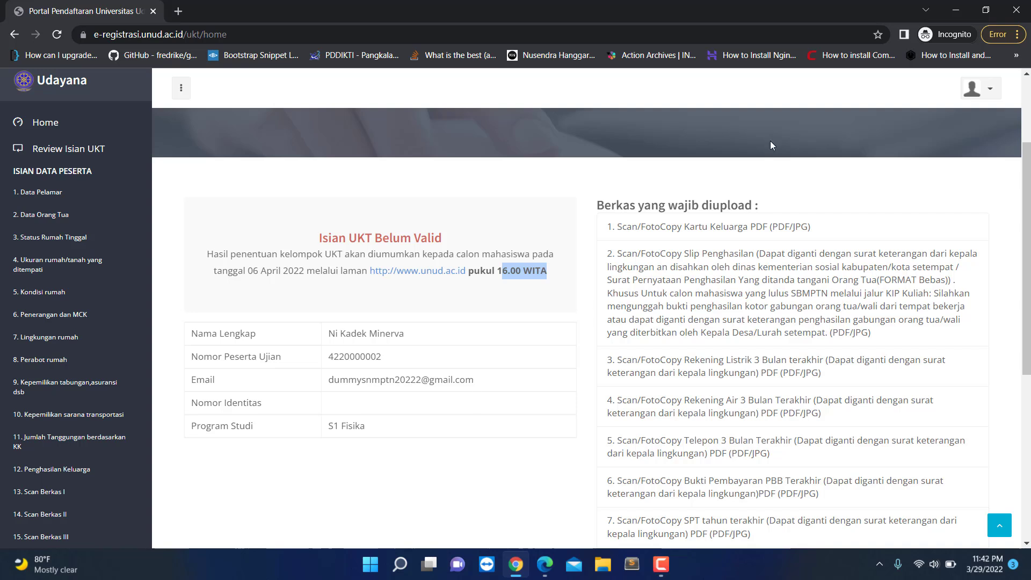
{"action": "left_click", "coordinate": [695, 252]}
{"action": "scroll", "coordinate": [647, 277], "scroll_direction": "down", "scroll_amount": 1}
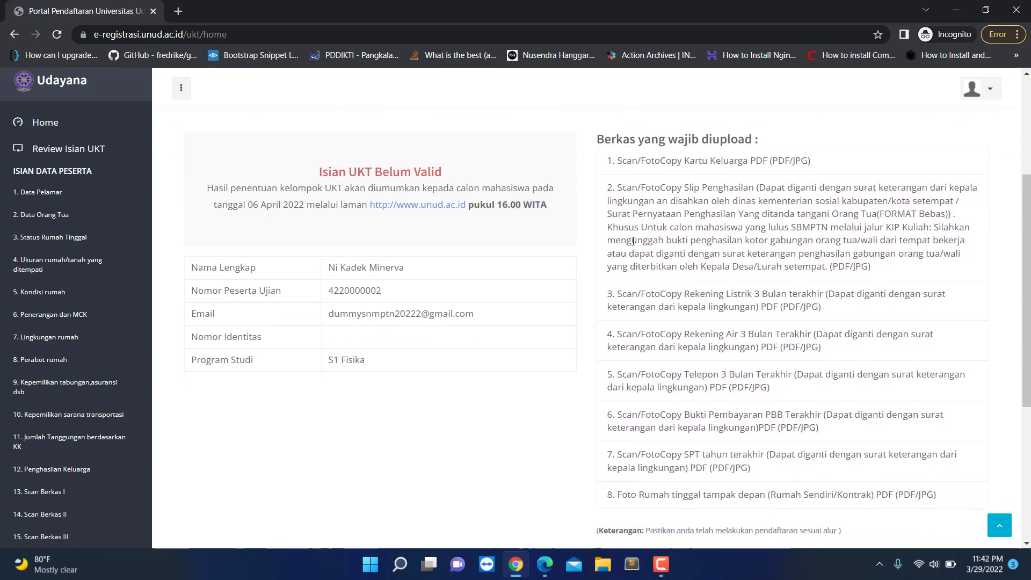
{"action": "left_click_drag", "start_coordinate": [605, 161], "coordinate": [940, 508]}
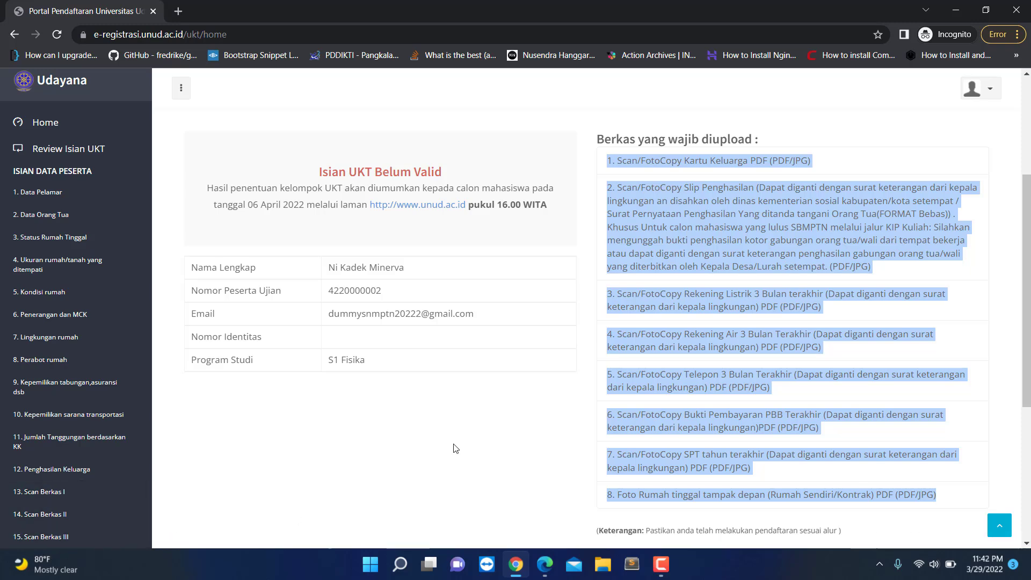
{"action": "left_click", "coordinate": [347, 423]}
{"action": "scroll", "coordinate": [346, 423], "scroll_direction": "up", "scroll_amount": 4}
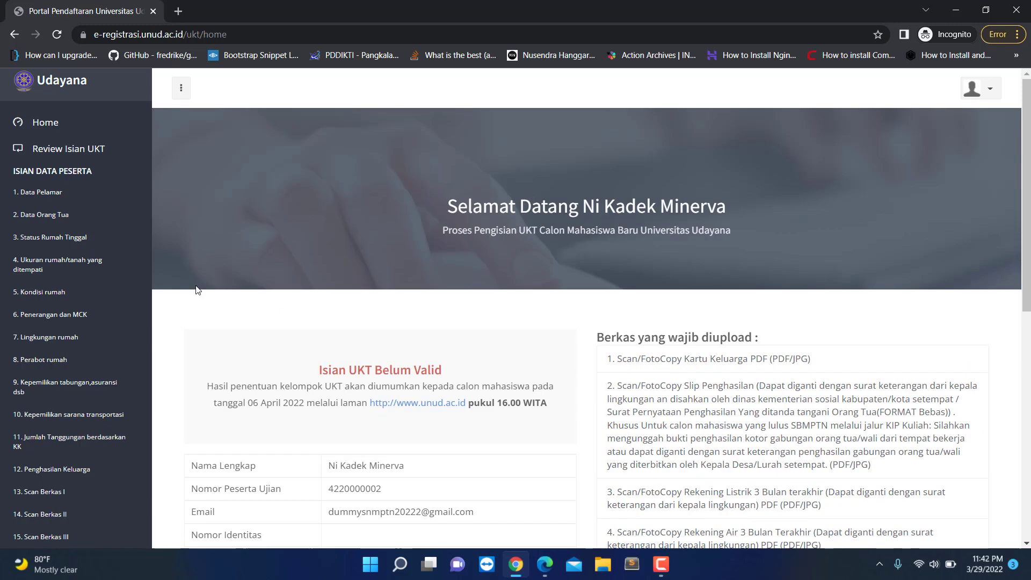
{"action": "scroll", "coordinate": [94, 322], "scroll_direction": "up", "scroll_amount": 1}
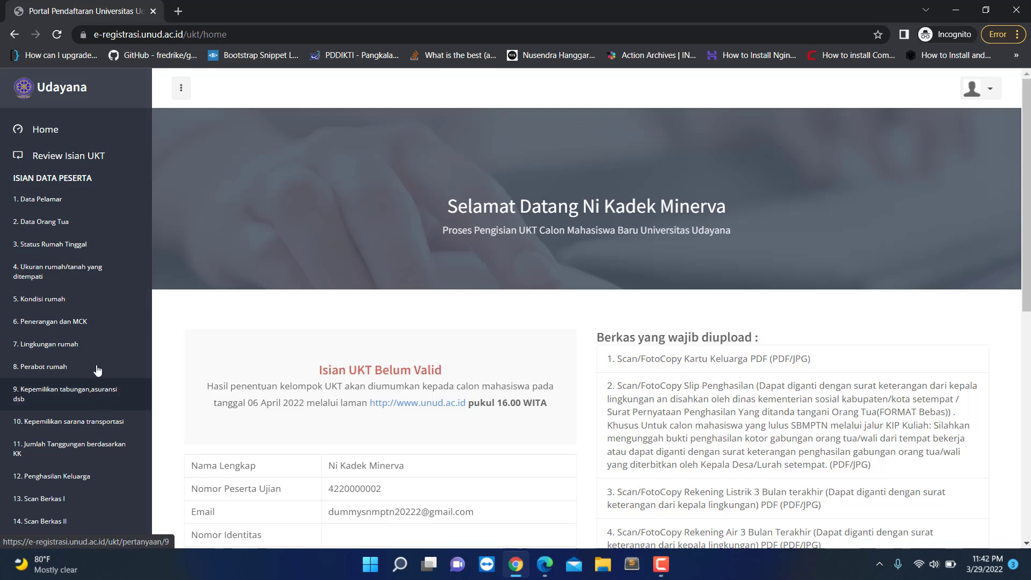
Step: Open the Review UKT page and scroll through the questionnaire answers
{"action": "left_click", "coordinate": [53, 161]}
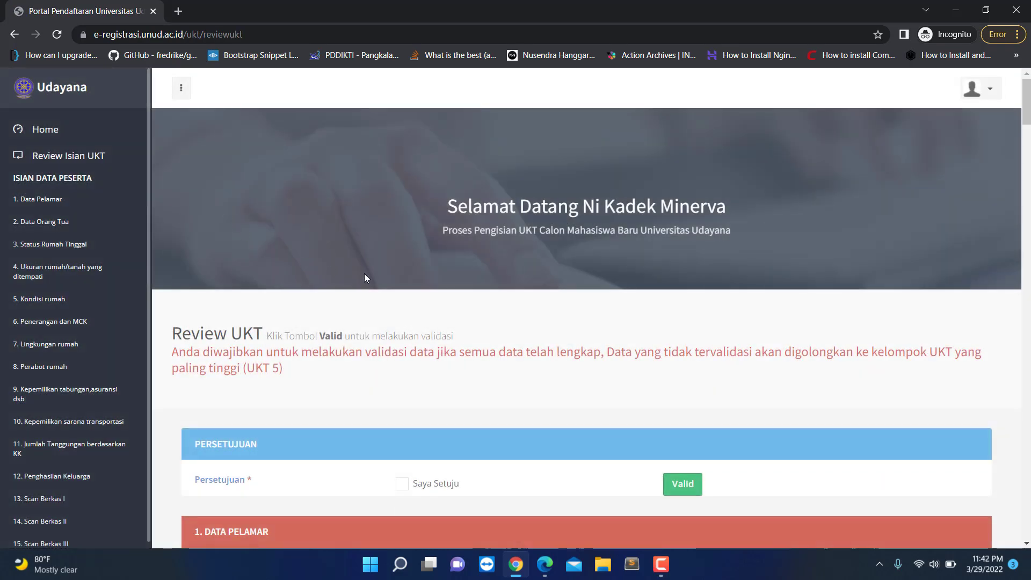
{"action": "scroll", "coordinate": [331, 339], "scroll_direction": "down", "scroll_amount": 2}
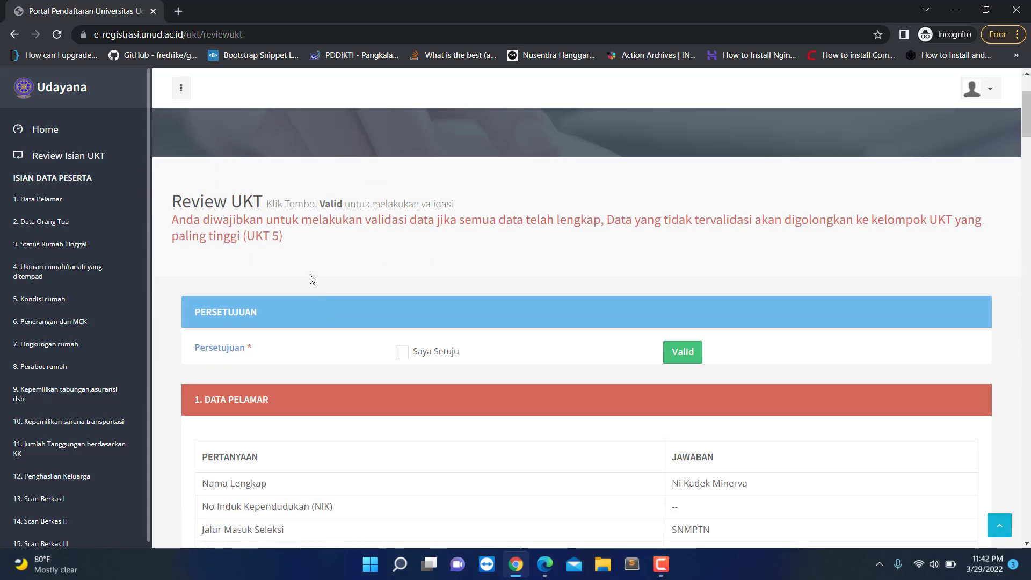
{"action": "scroll", "coordinate": [322, 349], "scroll_direction": "down", "scroll_amount": 10}
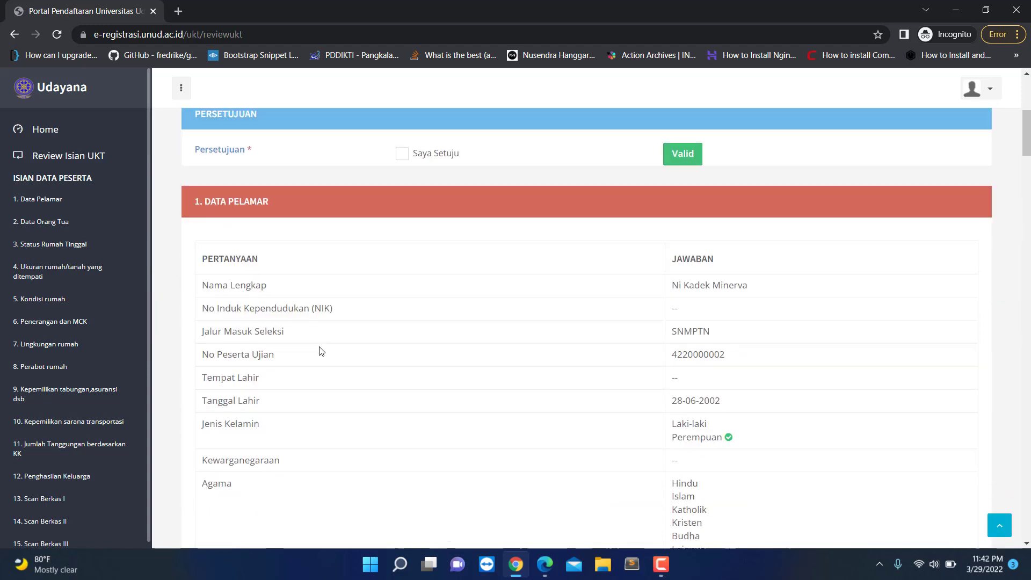
{"action": "scroll", "coordinate": [323, 348], "scroll_direction": "down", "scroll_amount": 12}
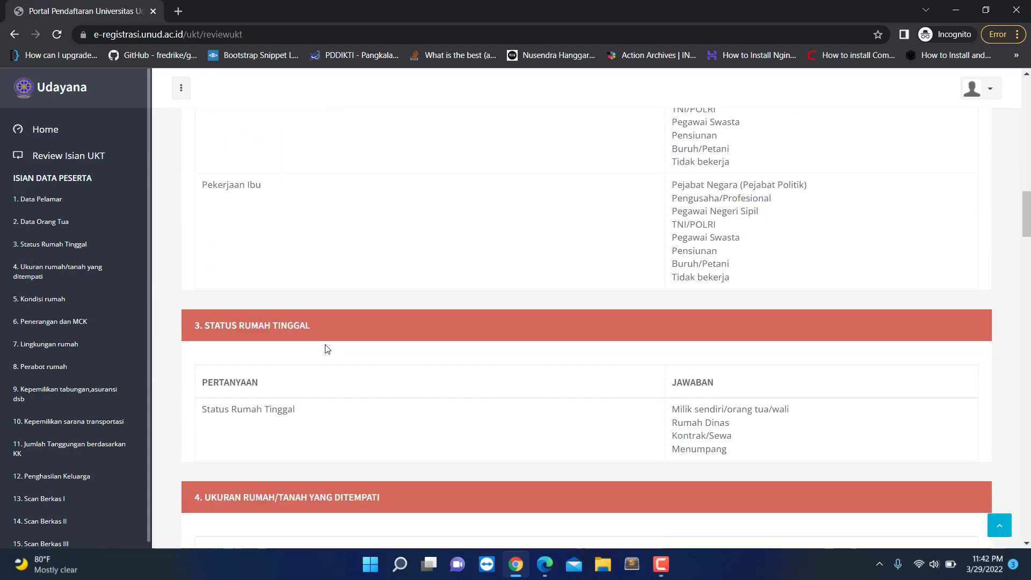
{"action": "scroll", "coordinate": [337, 347], "scroll_direction": "up", "scroll_amount": 20}
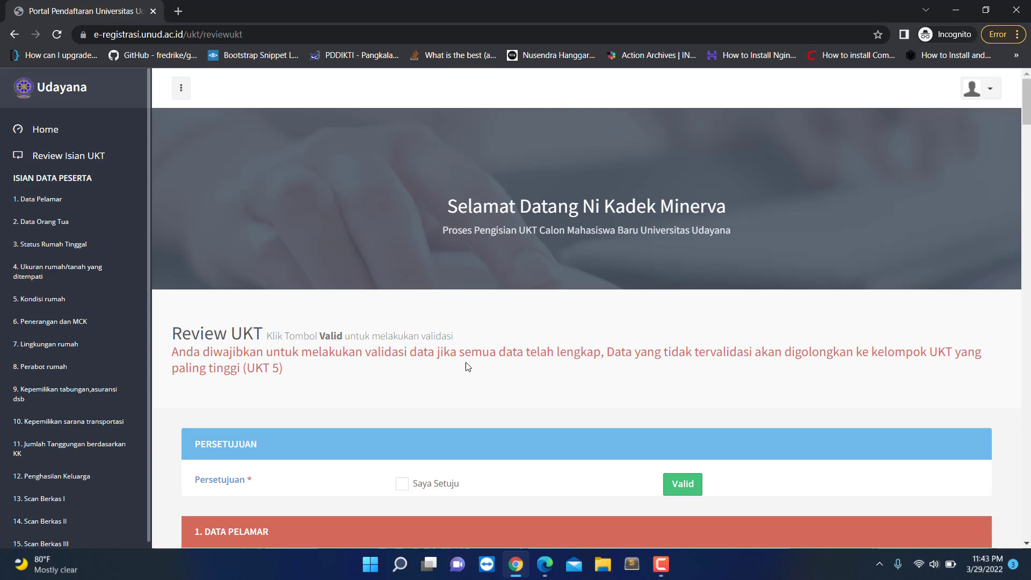
{"action": "scroll", "coordinate": [299, 306], "scroll_direction": "down", "scroll_amount": 1}
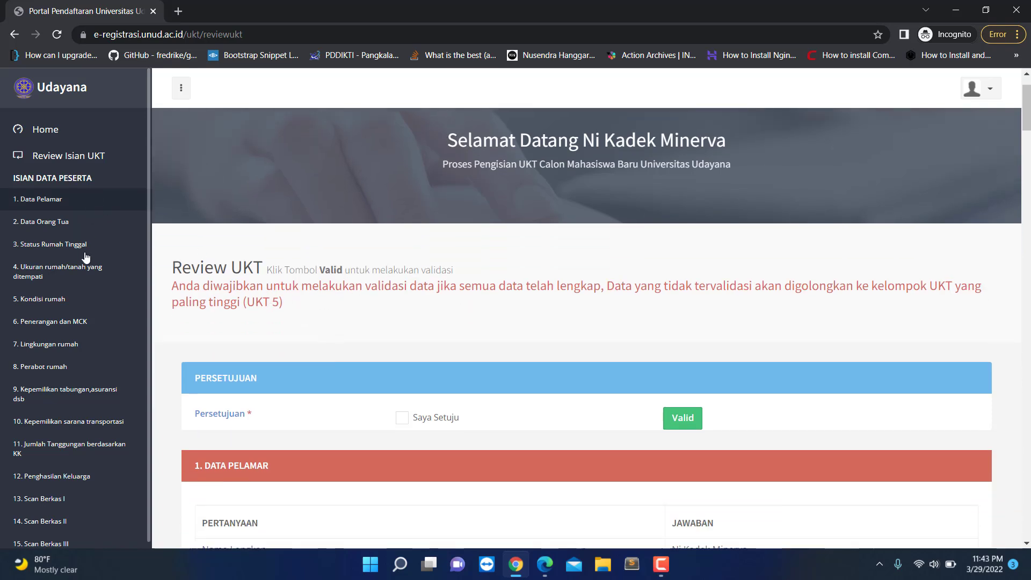
{"action": "scroll", "coordinate": [88, 432], "scroll_direction": "down", "scroll_amount": 3}
{"action": "scroll", "coordinate": [262, 384], "scroll_direction": "up", "scroll_amount": 4}
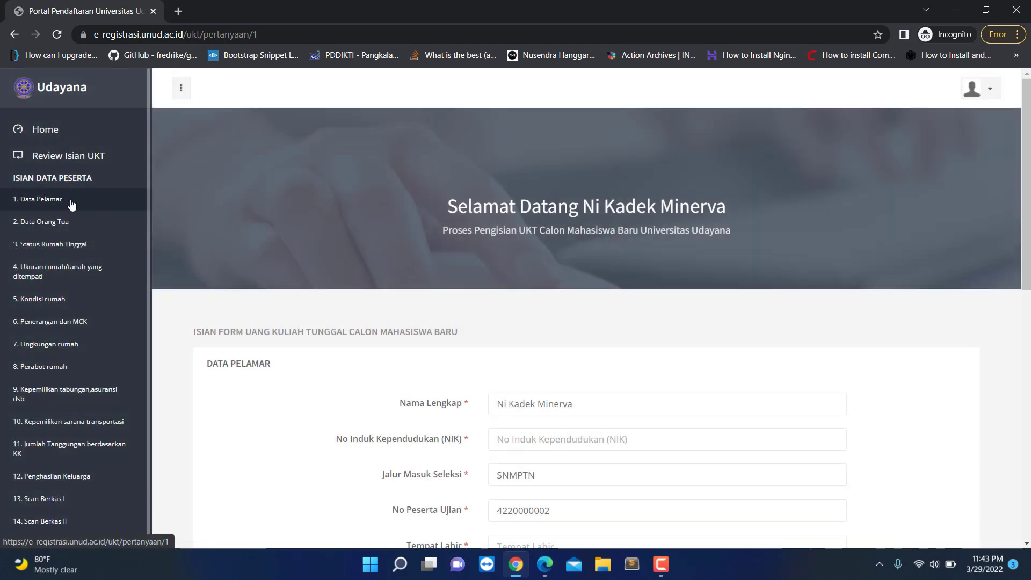
{"action": "scroll", "coordinate": [516, 323], "scroll_direction": "down", "scroll_amount": 2}
Step: Enter the applicant's NIK number and birthplace Denpasar
{"action": "left_click", "coordinate": [547, 303]}
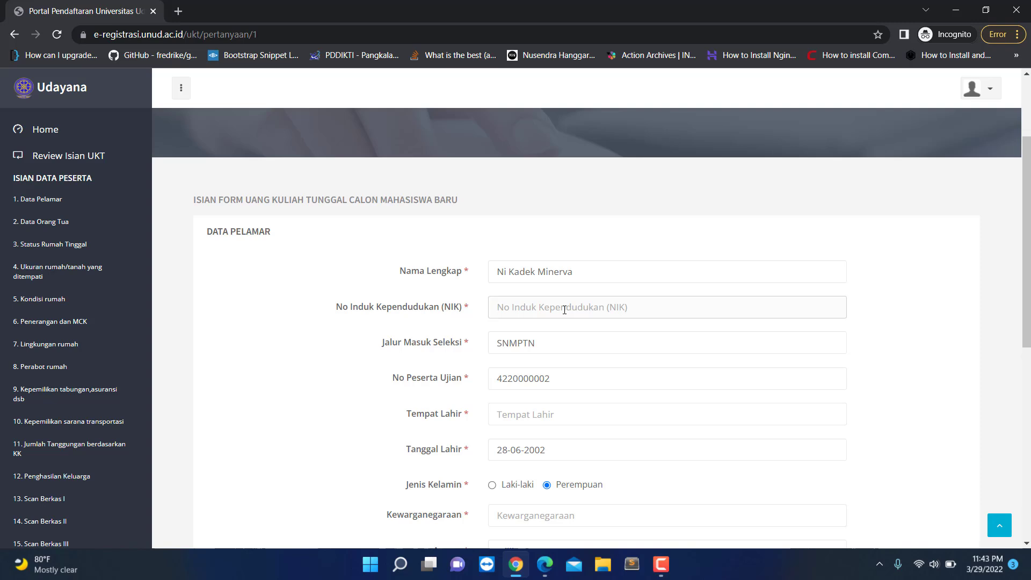
{"action": "scroll", "coordinate": [564, 309], "scroll_direction": "down", "scroll_amount": 1}
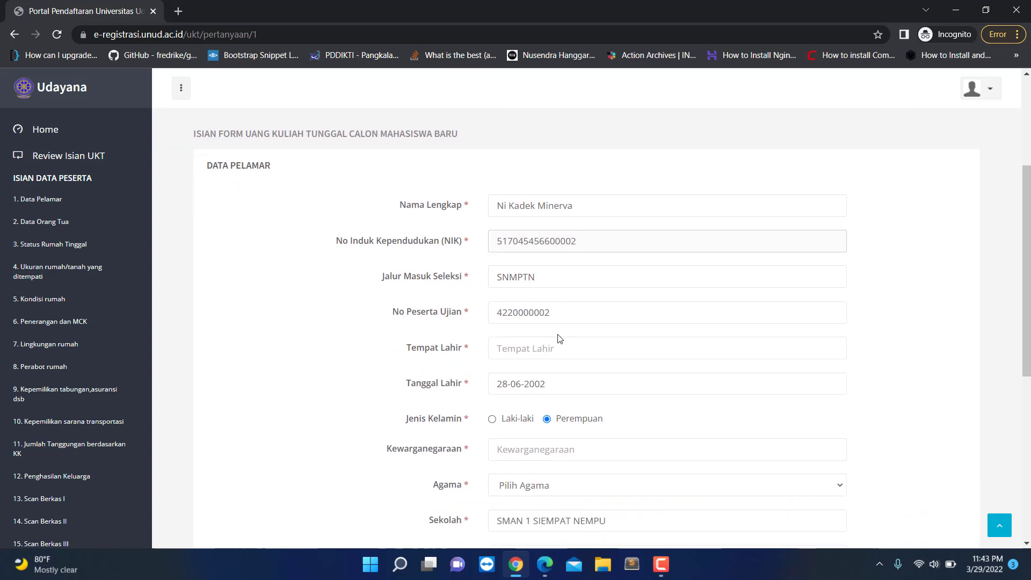
{"action": "left_click", "coordinate": [511, 354]}
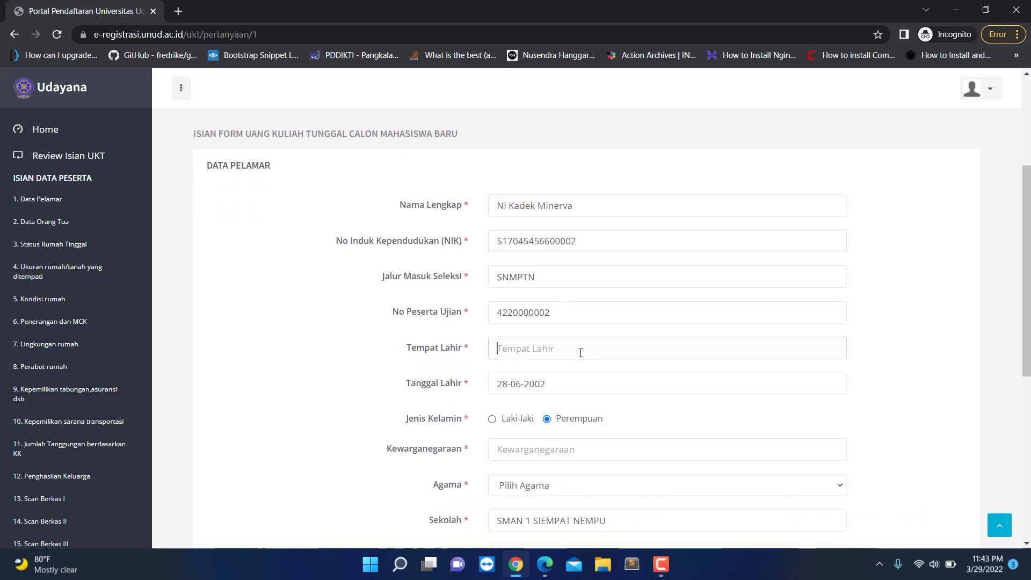
{"action": "scroll", "coordinate": [571, 340], "scroll_direction": "down", "scroll_amount": 2}
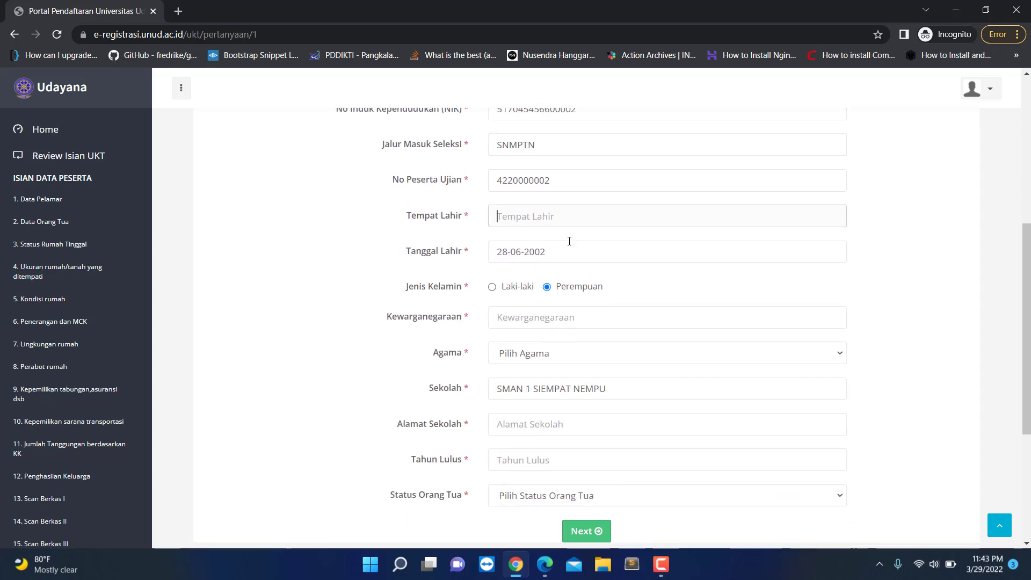
{"action": "type", "text": "Denpasar"}
Step: Pick a birth date from the calendar, set citizenship WNI and religion Hindu
{"action": "left_click", "coordinate": [567, 257]}
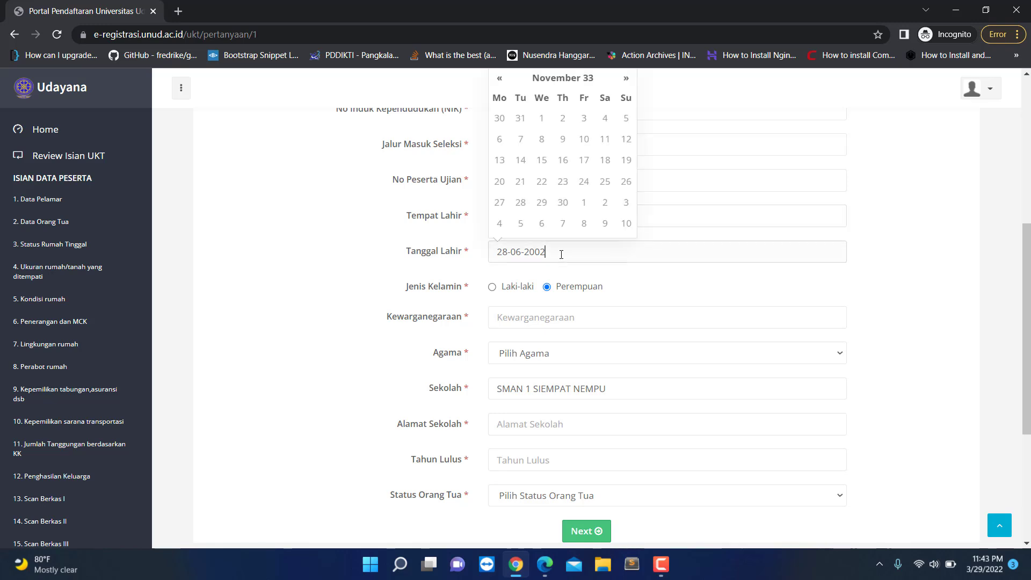
{"action": "left_click", "coordinate": [543, 152]}
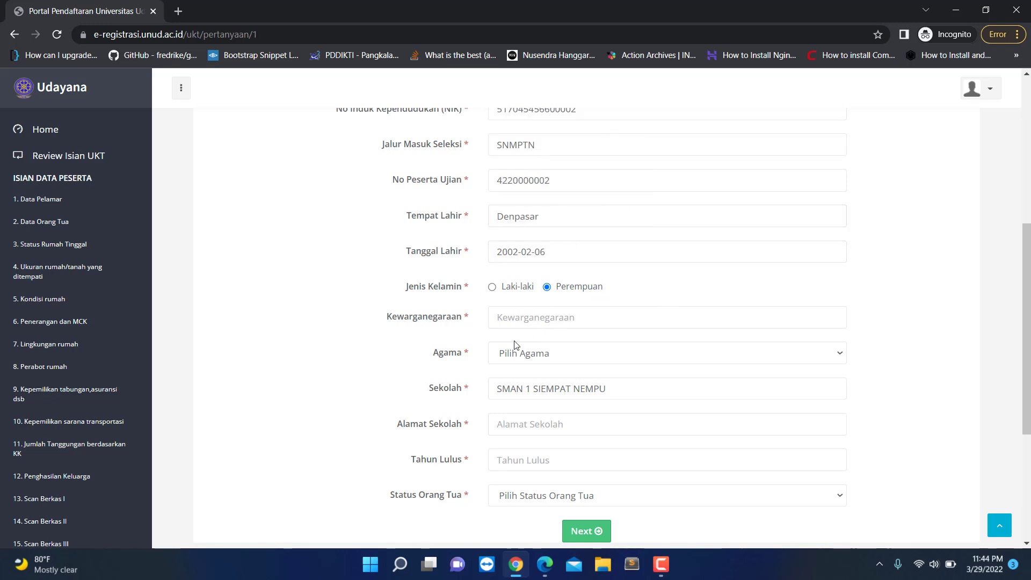
{"action": "scroll", "coordinate": [516, 344], "scroll_direction": "down", "scroll_amount": 1}
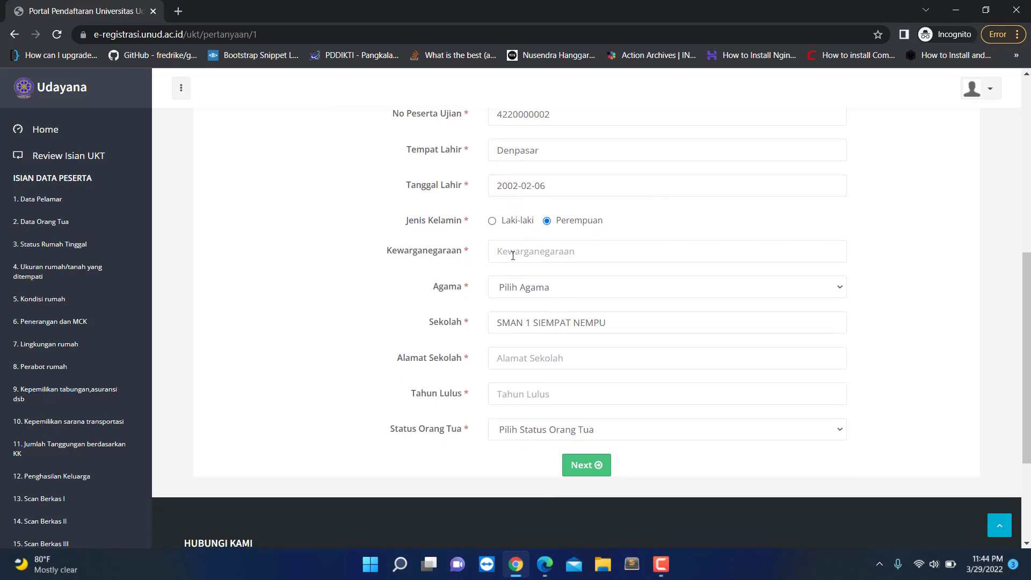
{"action": "left_click", "coordinate": [551, 253]}
{"action": "type", "text": "WNI"}
{"action": "left_click", "coordinate": [563, 287]}
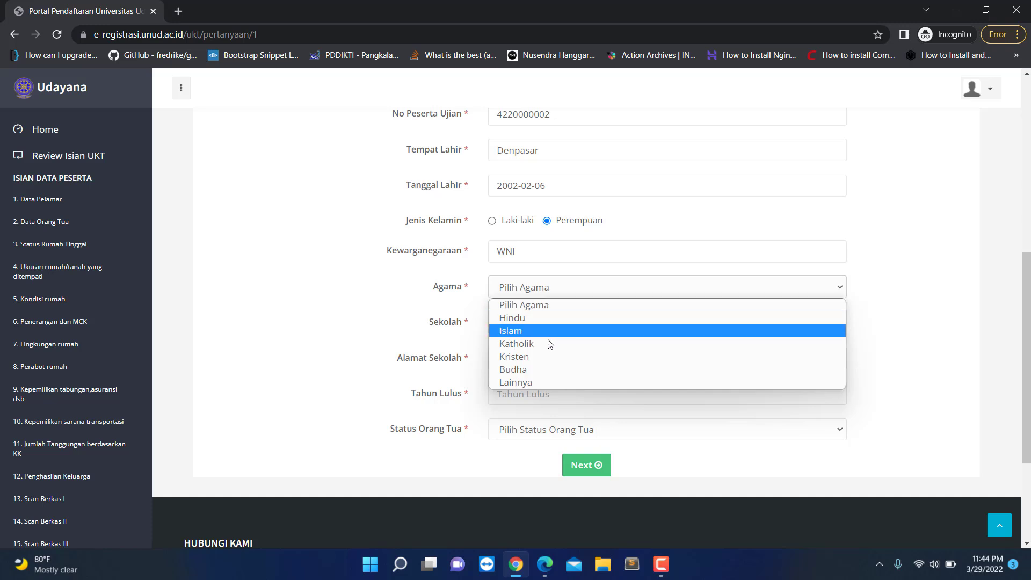
{"action": "left_click", "coordinate": [543, 318]}
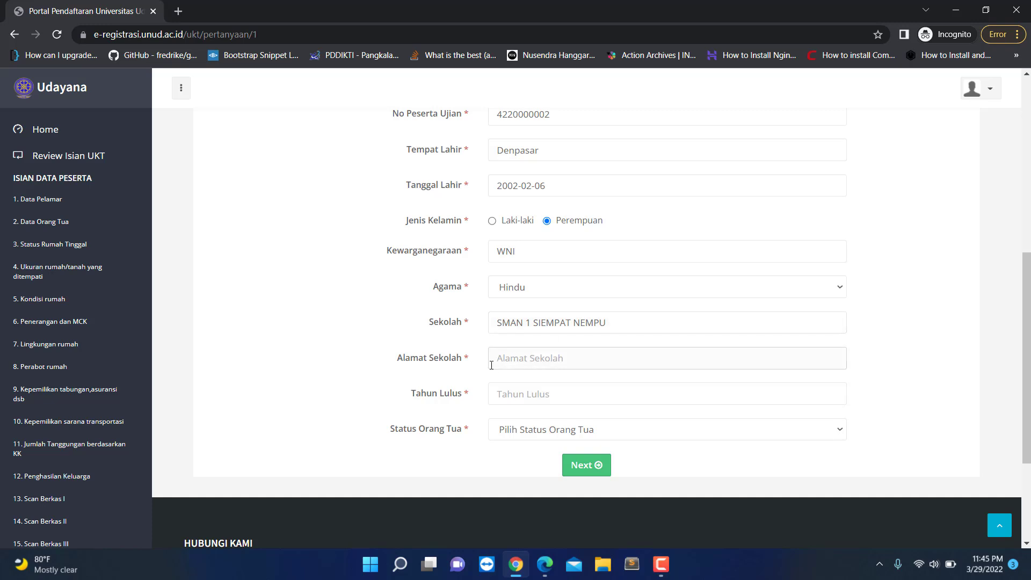
Step: Enter the school address, graduation year 2022, and parent status Masih keduanya
{"action": "scroll", "coordinate": [490, 363], "scroll_direction": "down", "scroll_amount": 3}
{"action": "scroll", "coordinate": [484, 322], "scroll_direction": "up", "scroll_amount": 1}
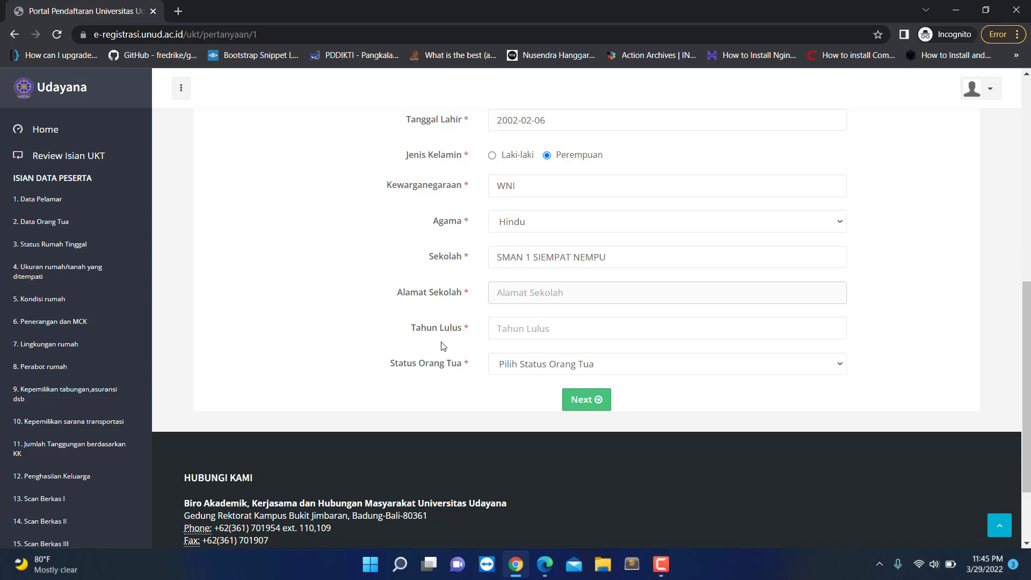
{"action": "type", "text": "J"}
{"action": "key", "text": "BackSpace"}
{"action": "type", "text": "Jl. Sudirman No 97 Sieampat"}
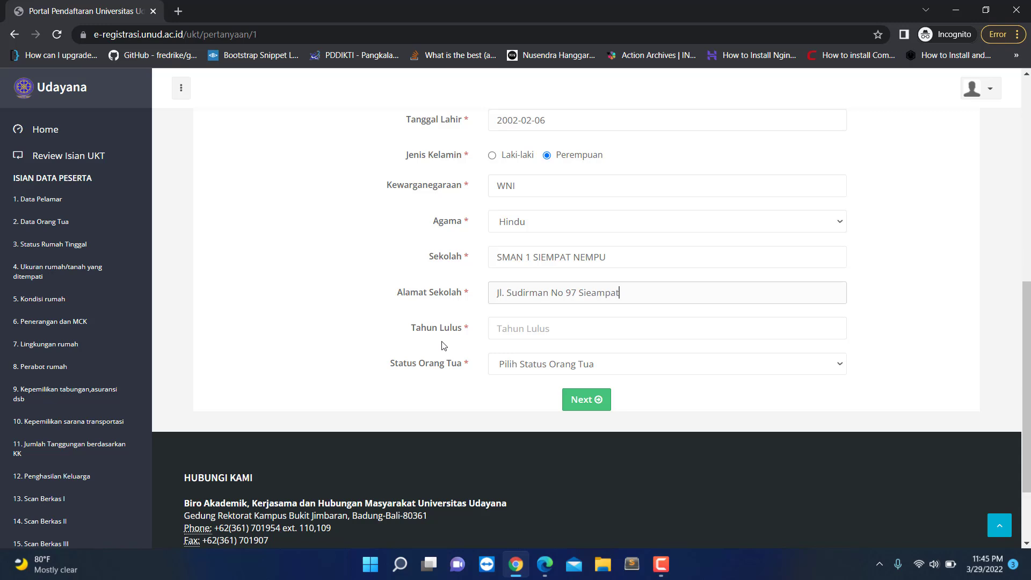
{"action": "type", "text": " Nempu"}
{"action": "left_click", "coordinate": [507, 327]}
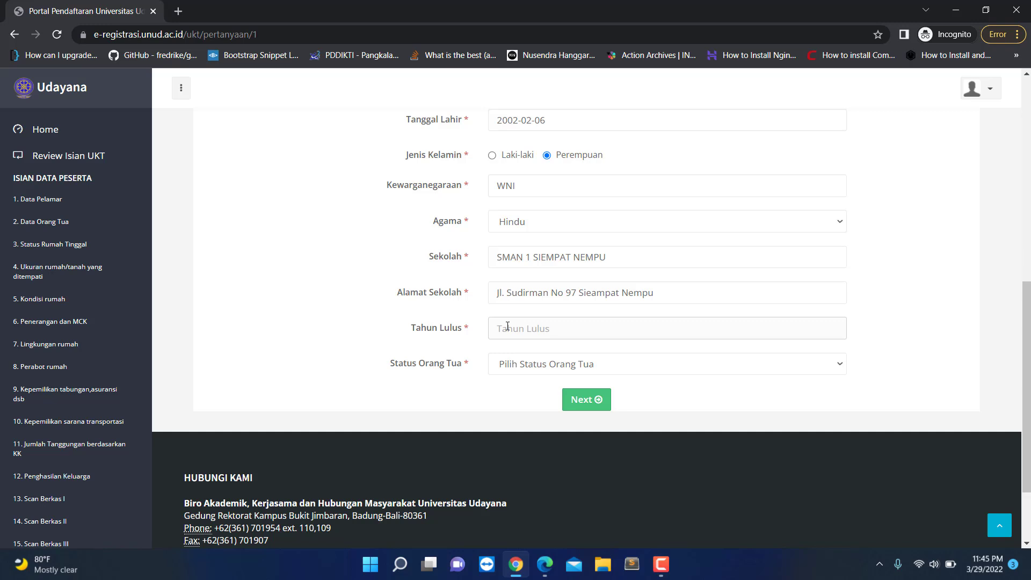
{"action": "type", "text": "2"}
{"action": "type", "text": "00"}
{"action": "type", "text": "22"}
{"action": "left_click", "coordinate": [535, 371]}
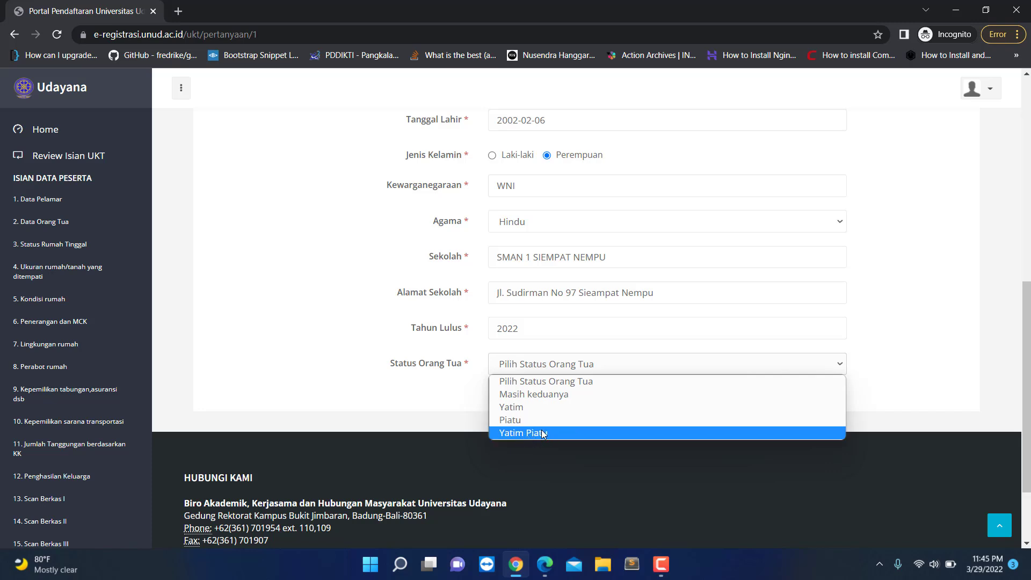
{"action": "left_click", "coordinate": [519, 395]}
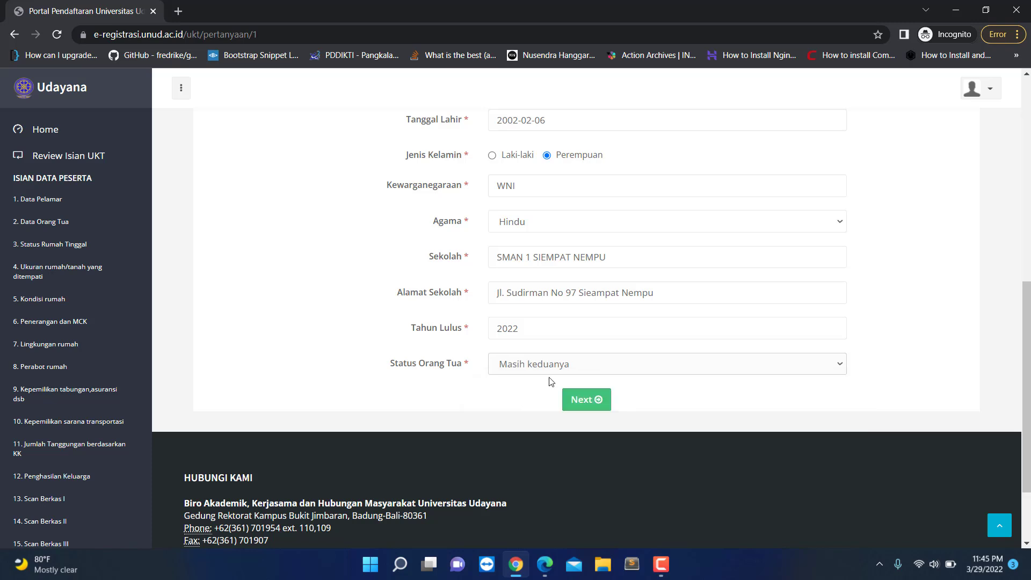
Step: Save the applicant data, then enter the father's and mother's full names
{"action": "left_click", "coordinate": [580, 402]}
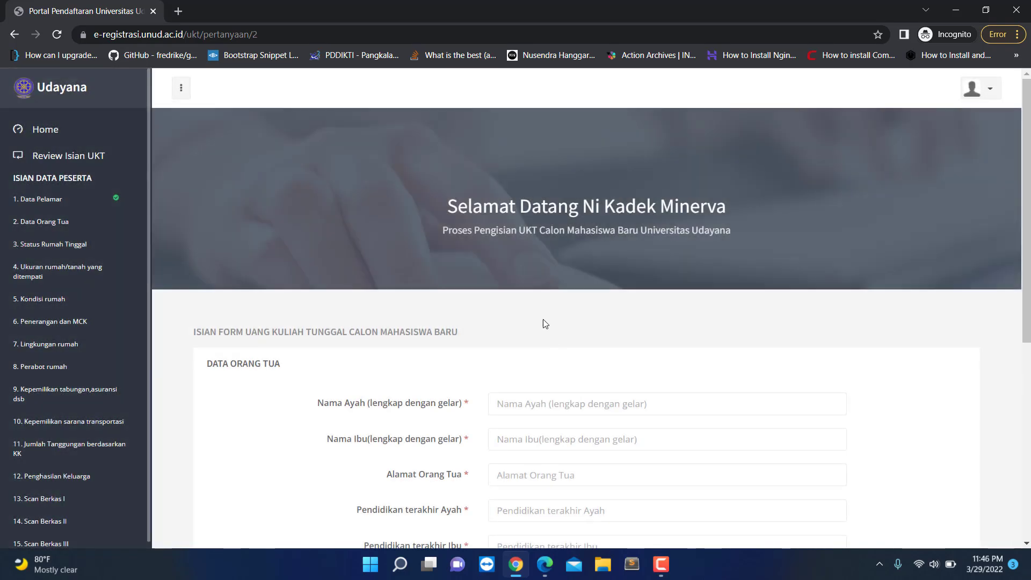
{"action": "scroll", "coordinate": [526, 315], "scroll_direction": "down", "scroll_amount": 1}
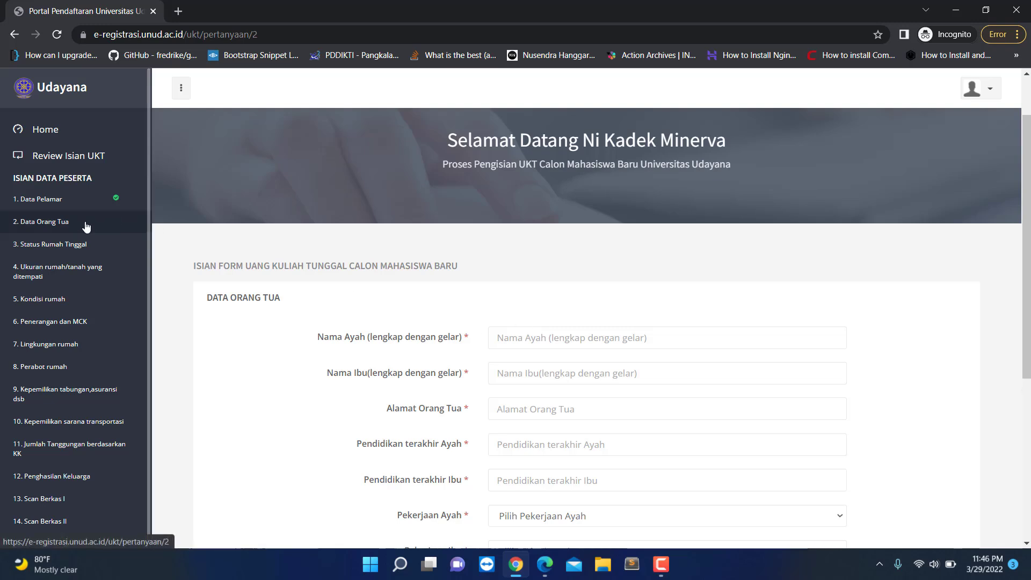
{"action": "scroll", "coordinate": [532, 297], "scroll_direction": "down", "scroll_amount": 2}
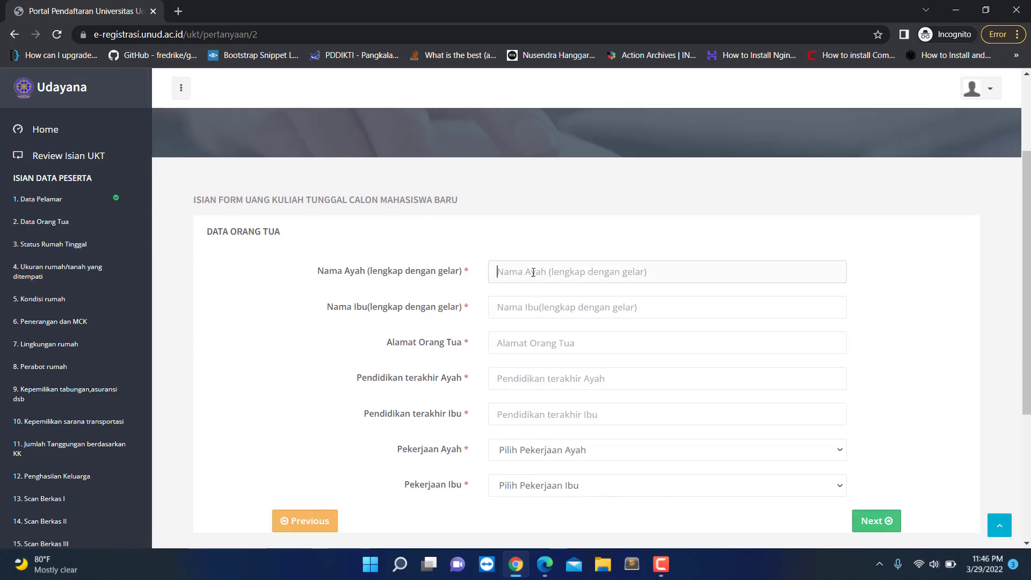
{"action": "type", "text": "I Wayan John Travolta"}
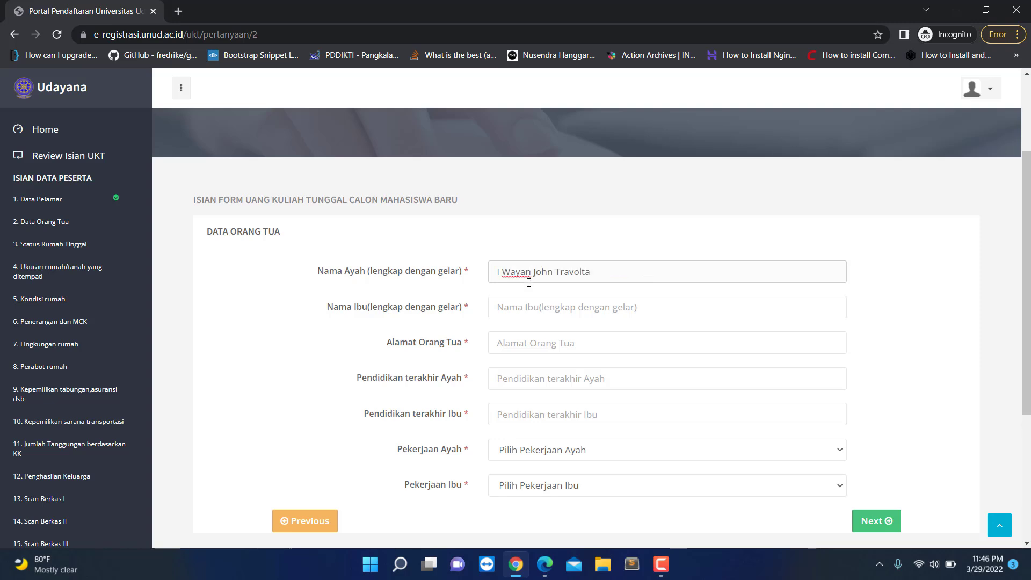
{"action": "left_click", "coordinate": [525, 311]}
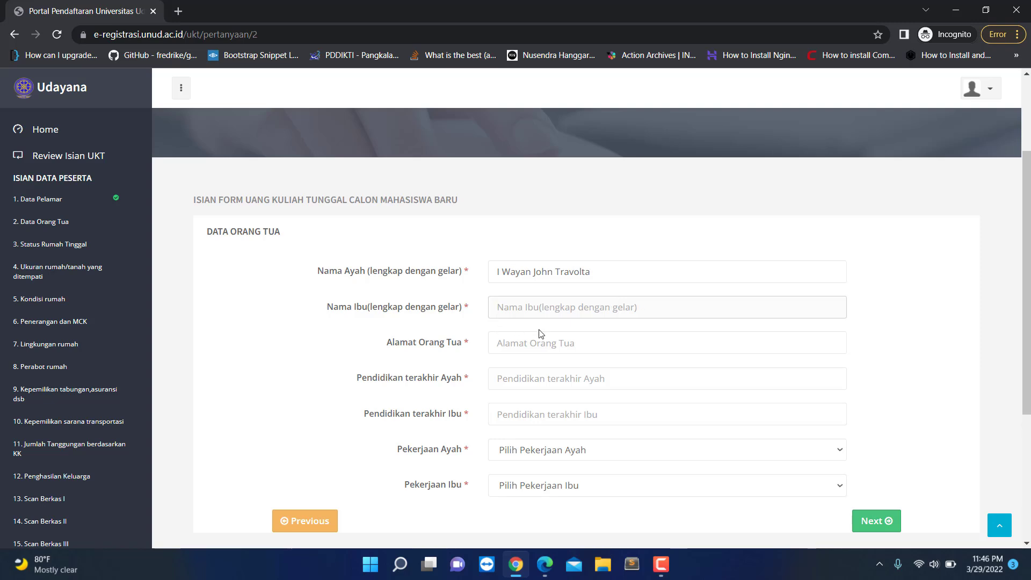
{"action": "type", "text": "I"}
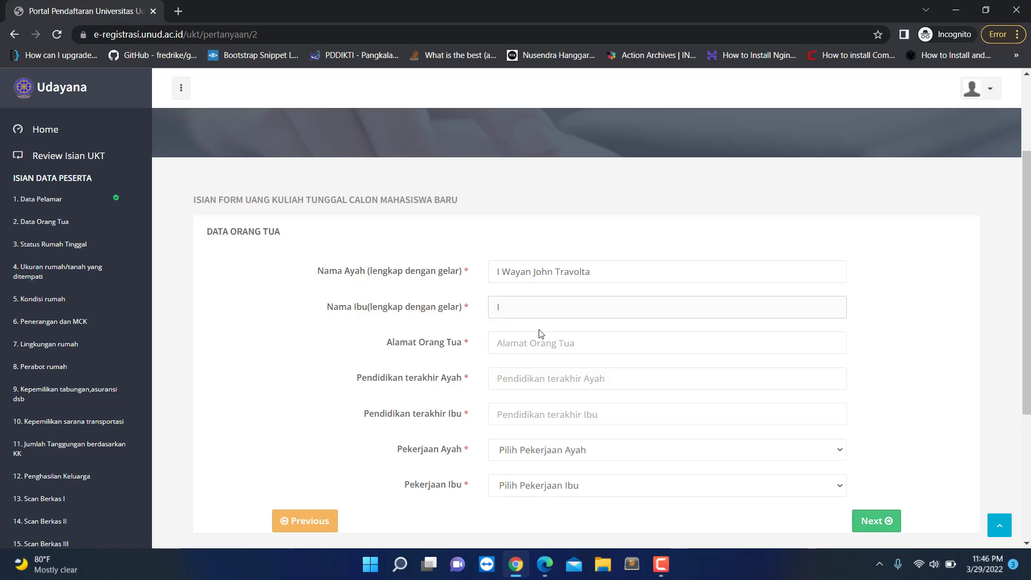
{"action": "type", "text": " Made Nerve Strange"}
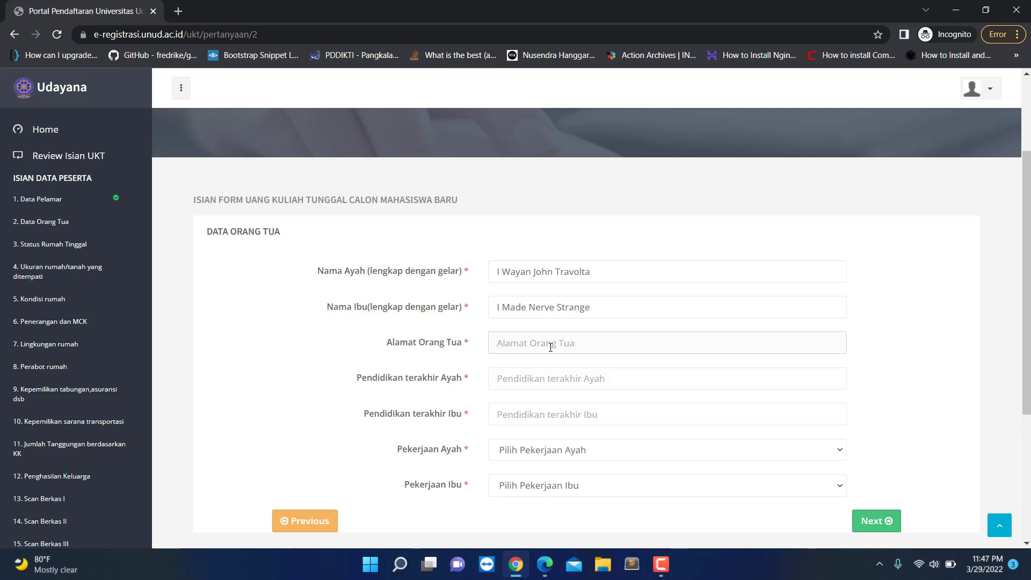
Step: Enter the parents' address and education: father Sarjana, mother SMA
{"action": "scroll", "coordinate": [451, 385], "scroll_direction": "down", "scroll_amount": 2}
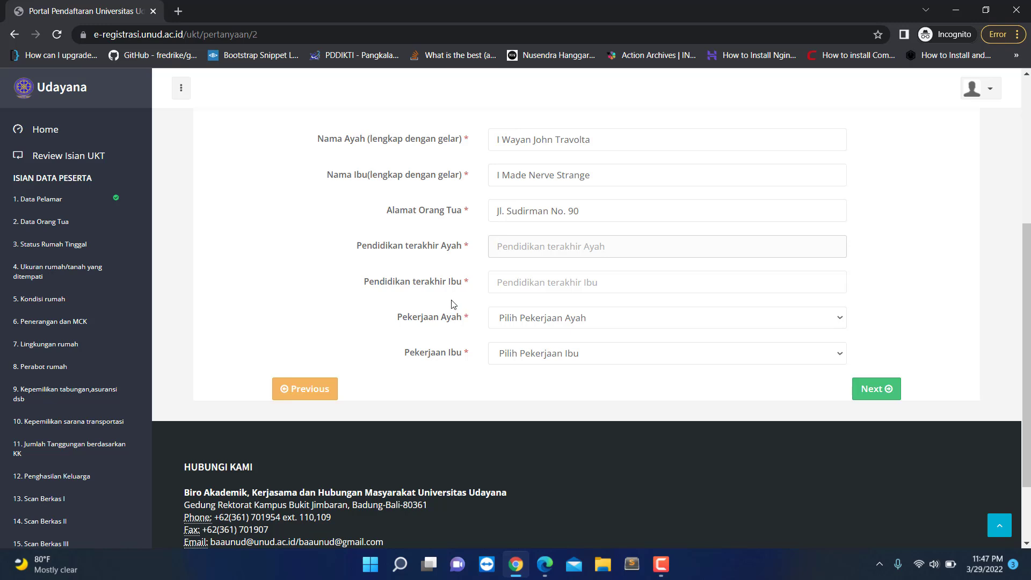
{"action": "type", "text": "Sarjana"}
{"action": "left_click", "coordinate": [499, 282]}
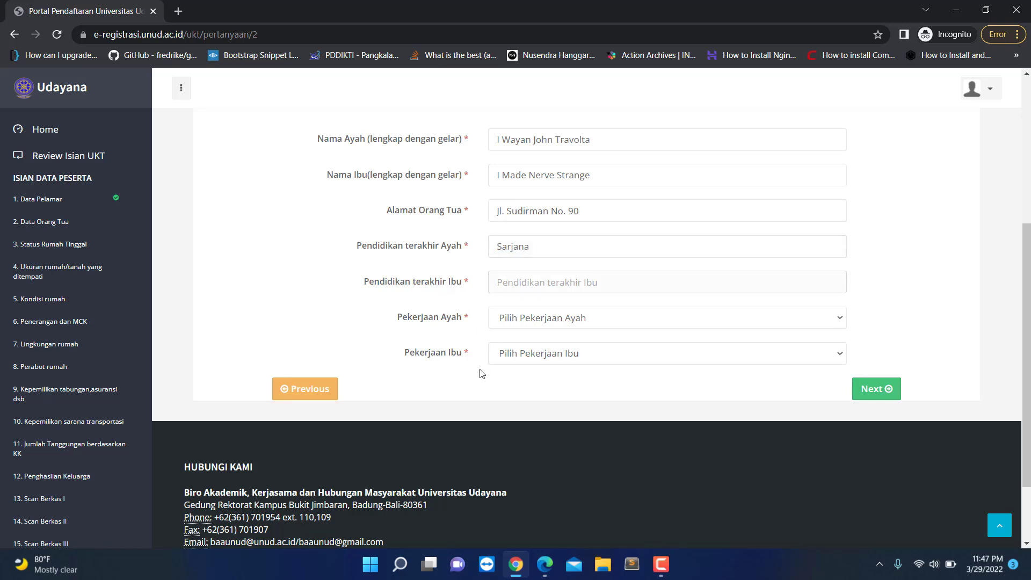
{"action": "type", "text": "SMA"}
Step: Set father's occupation TNI/POLRI and mother's Tidak bekerja, then save the parents' data
{"action": "left_click", "coordinate": [535, 323]}
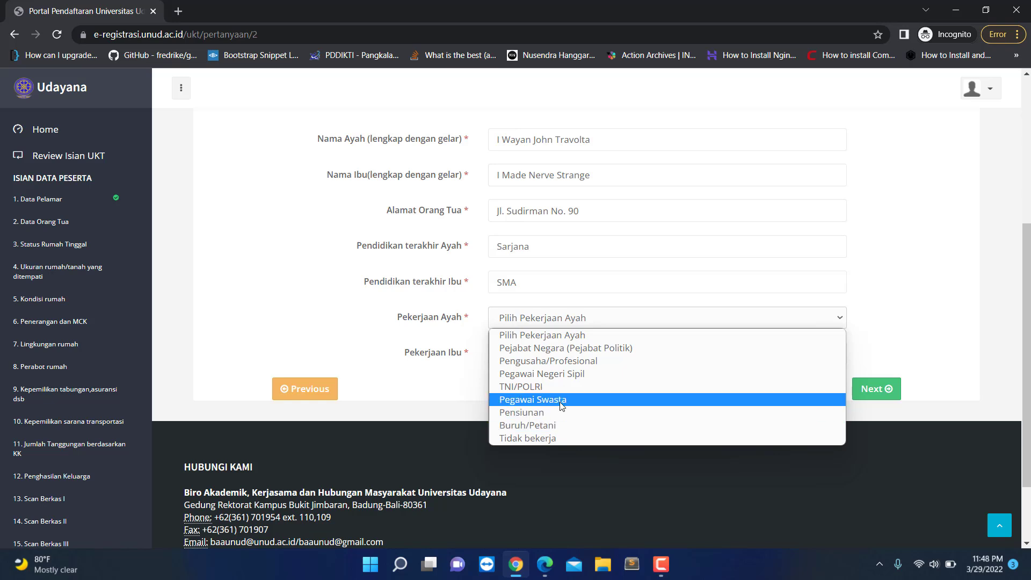
{"action": "left_click", "coordinate": [546, 387]}
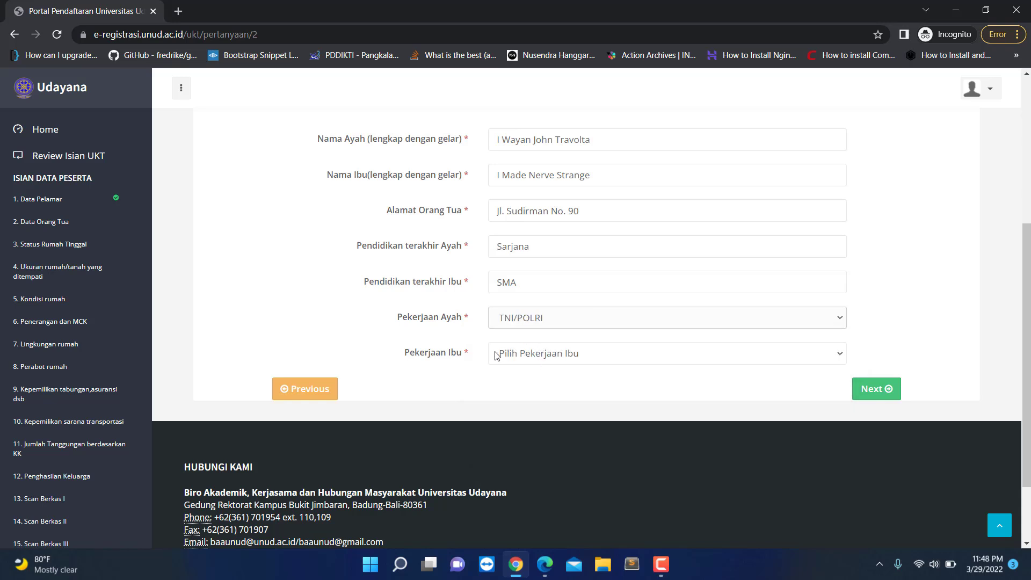
{"action": "left_click", "coordinate": [546, 355]}
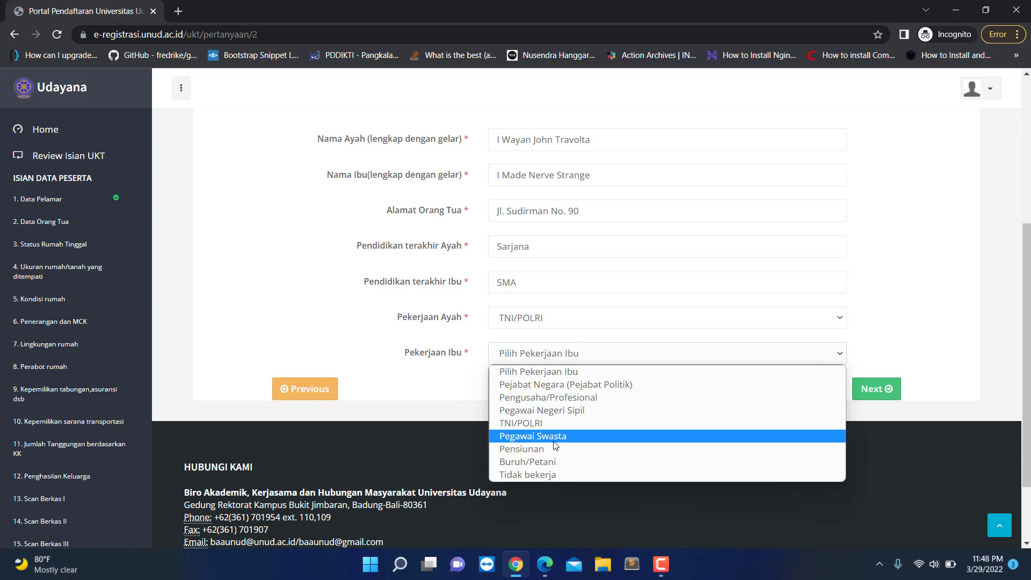
{"action": "left_click", "coordinate": [550, 475]}
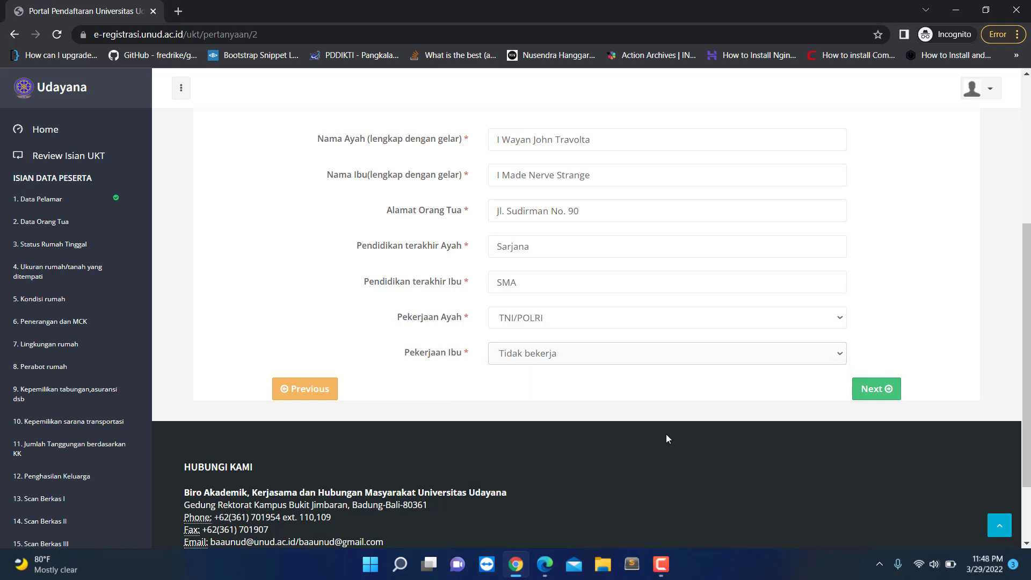
{"action": "left_click", "coordinate": [877, 388]}
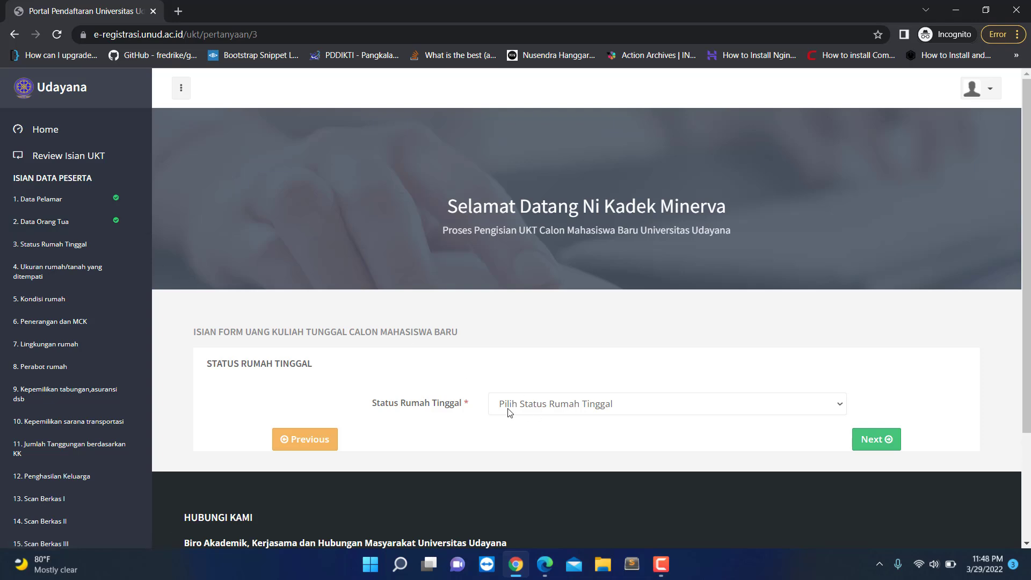
Step: Set residence status to Rumah Dinas, after briefly trying Milik sendiri/orang tua/wali, and submit
{"action": "left_click", "coordinate": [566, 405]}
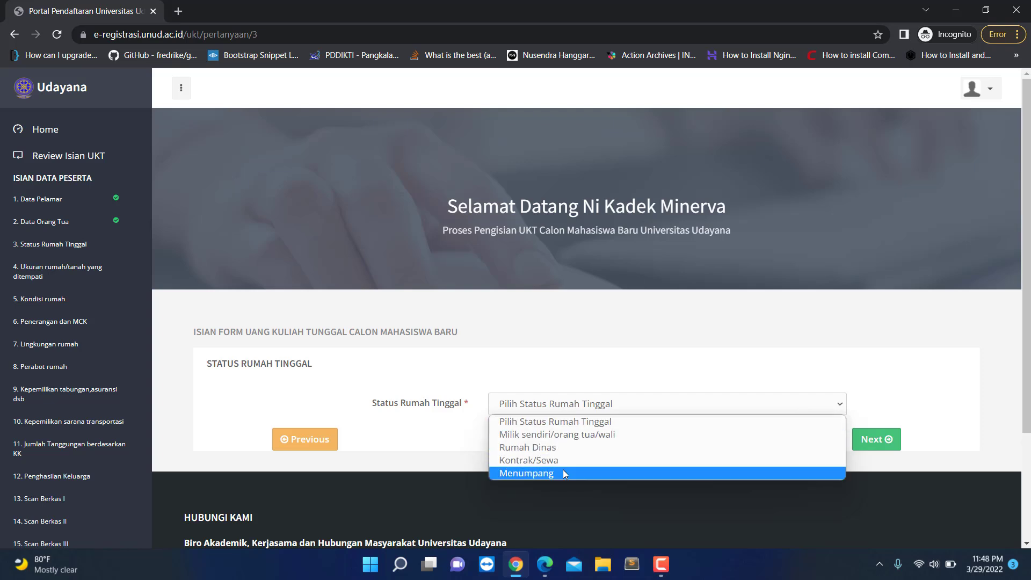
{"action": "left_click", "coordinate": [542, 450]}
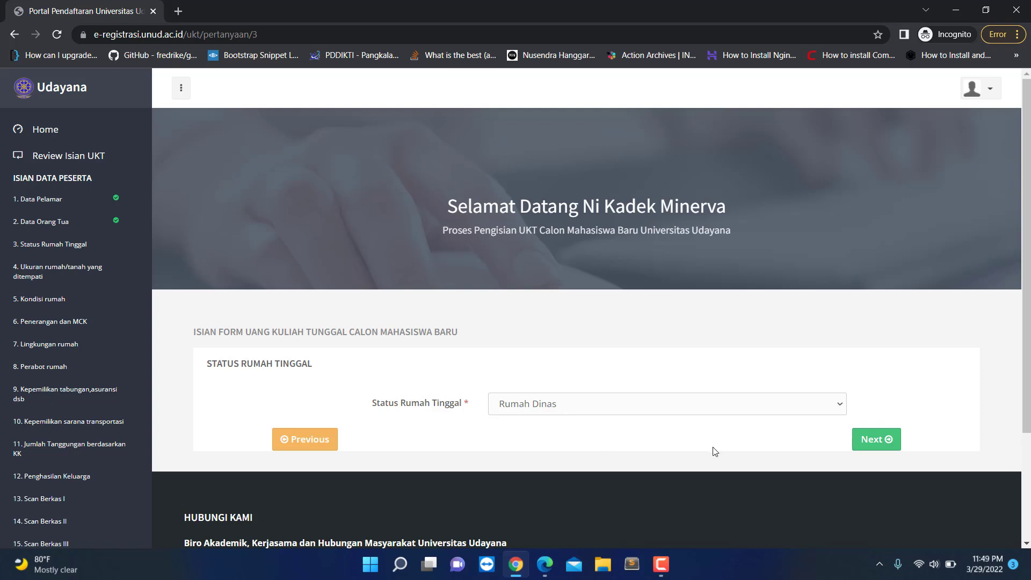
{"action": "left_click", "coordinate": [583, 411]}
{"action": "left_click", "coordinate": [553, 436]}
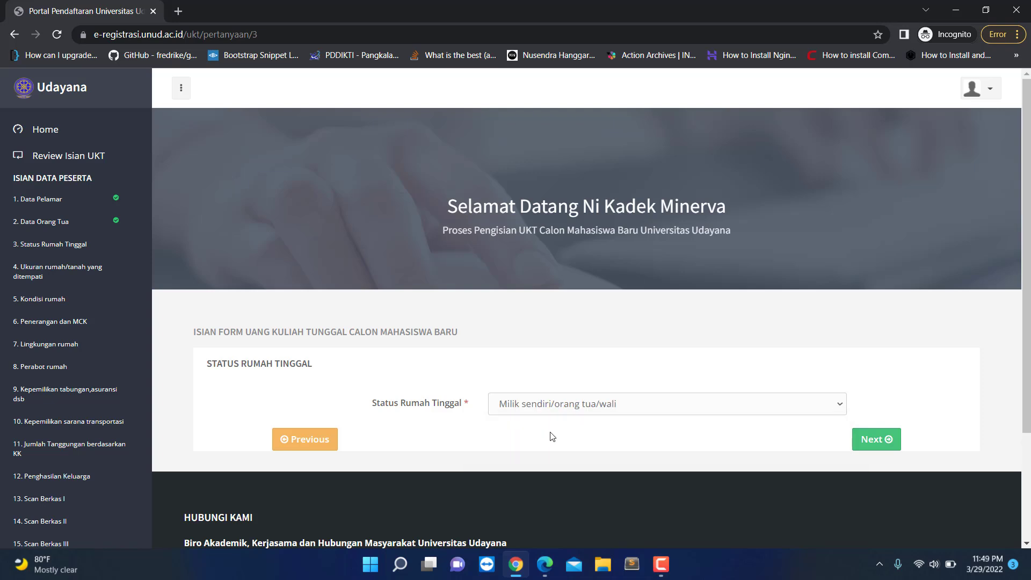
{"action": "left_click", "coordinate": [564, 409]}
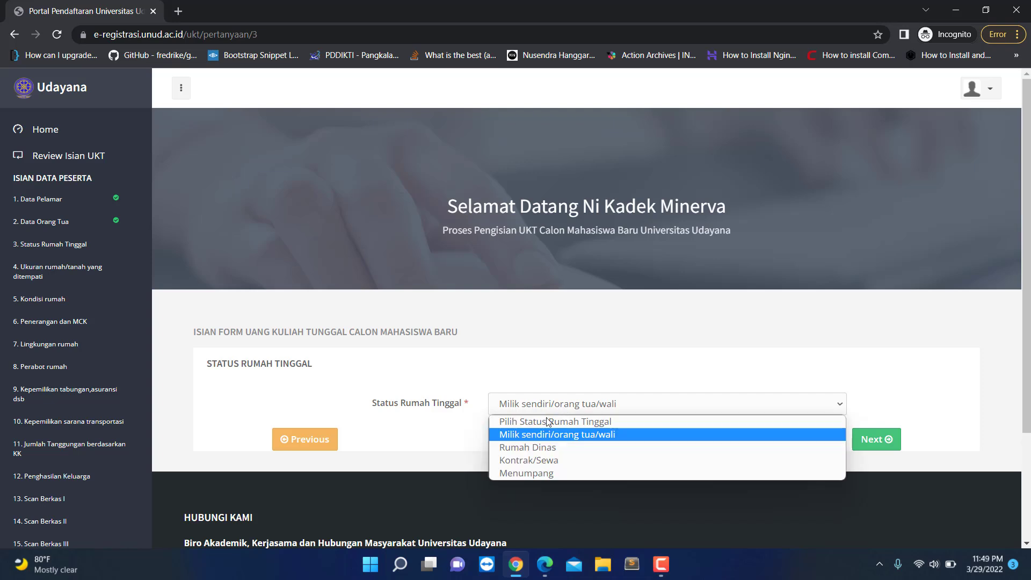
{"action": "left_click", "coordinate": [533, 448]}
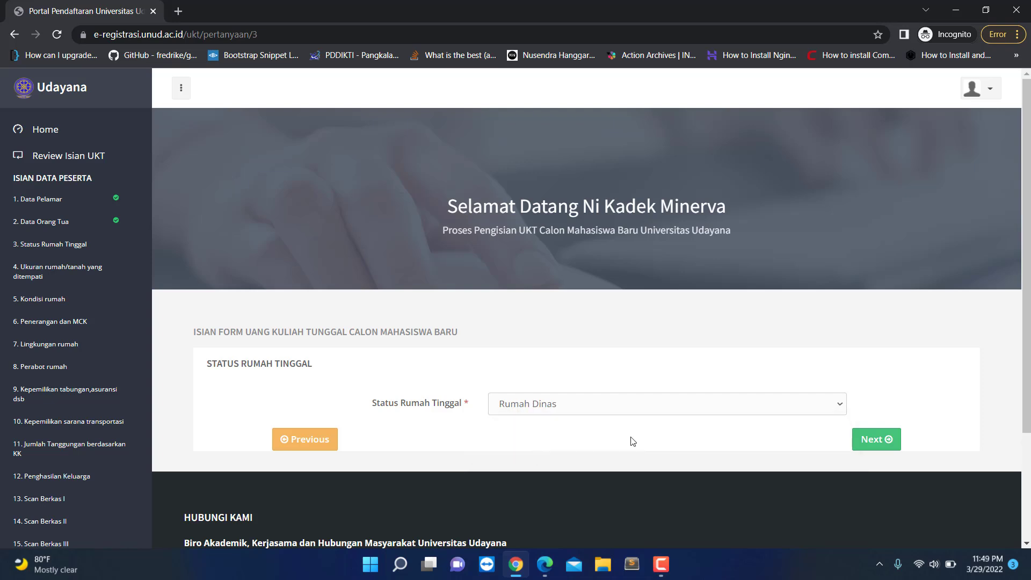
{"action": "left_click", "coordinate": [862, 441]}
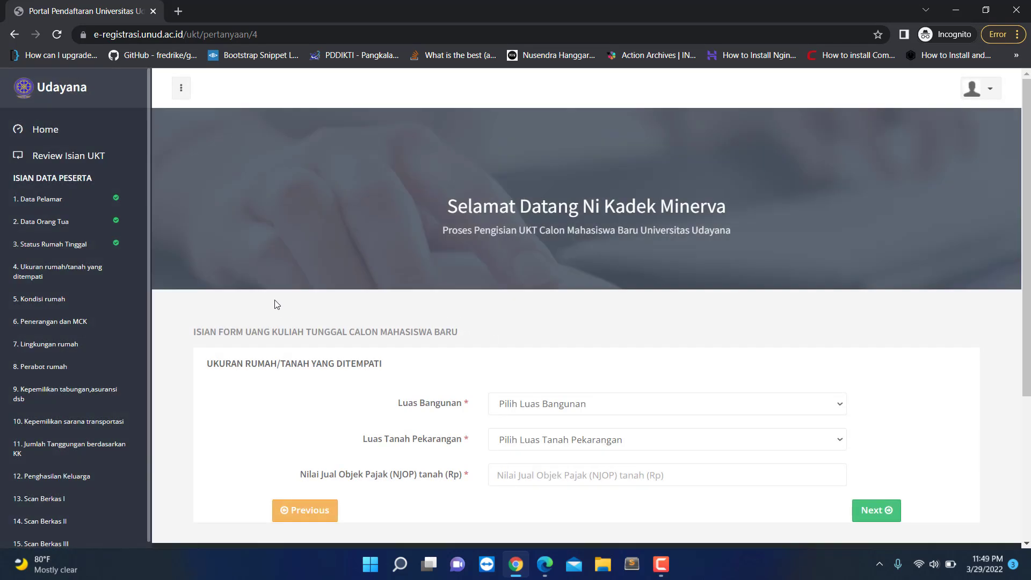
Step: Enter building area 21 - 36 m2, land area 76 - 120 m2 and NJOP 0, then submit
{"action": "scroll", "coordinate": [532, 369], "scroll_direction": "down", "scroll_amount": 1}
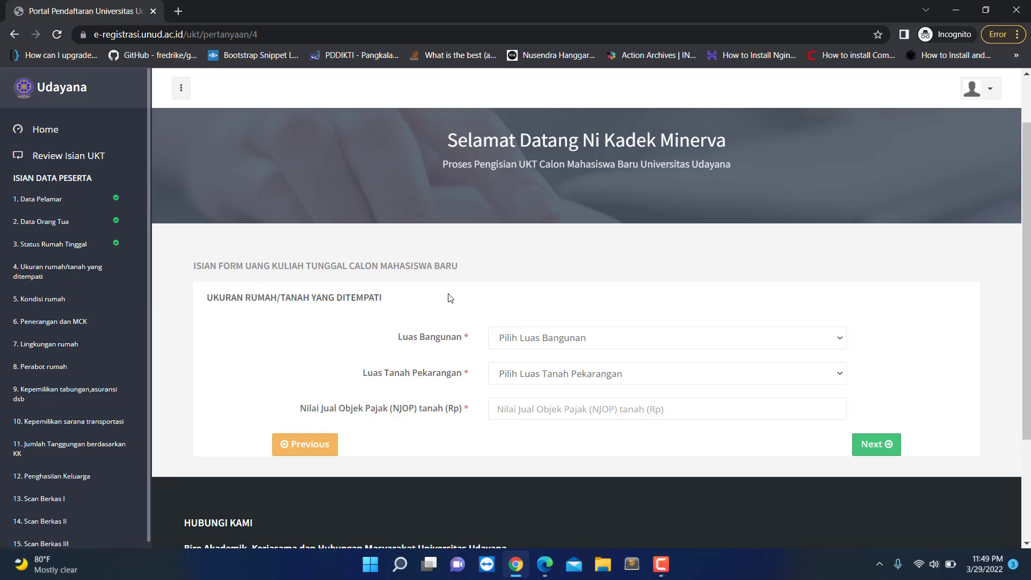
{"action": "left_click", "coordinate": [571, 344]}
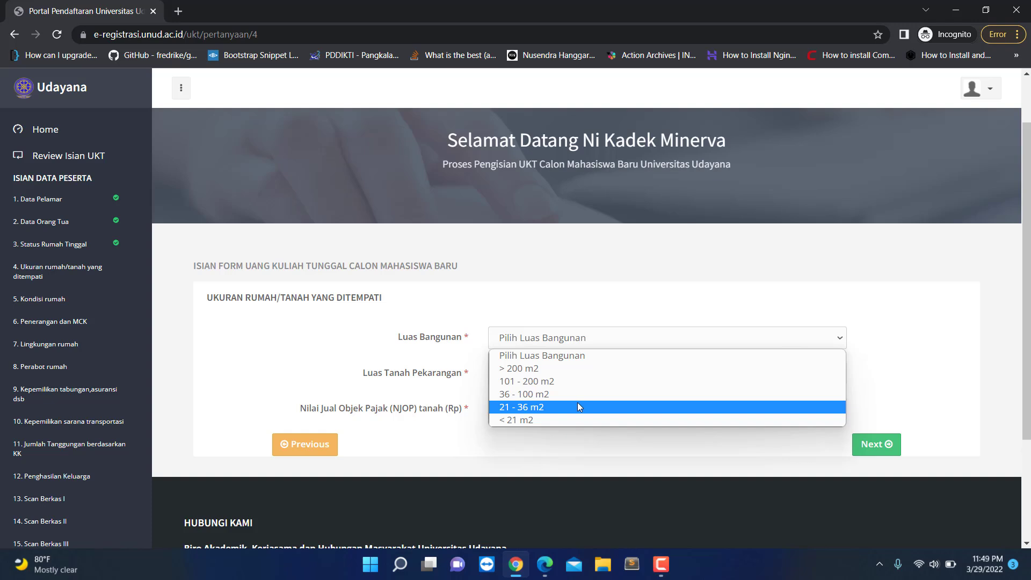
{"action": "left_click", "coordinate": [578, 407]}
{"action": "left_click", "coordinate": [570, 374]}
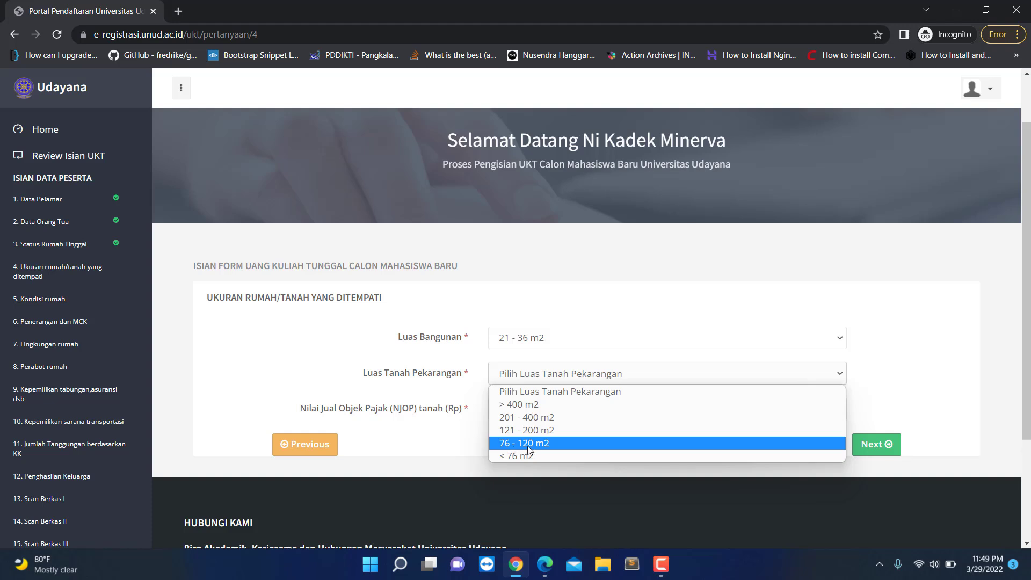
{"action": "left_click", "coordinate": [556, 446]}
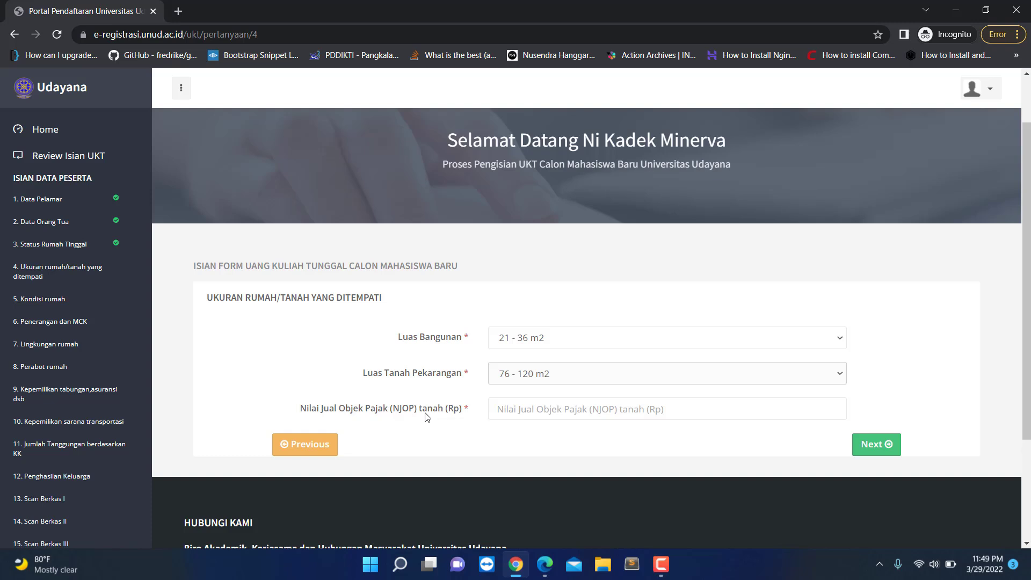
{"action": "left_click", "coordinate": [520, 406]}
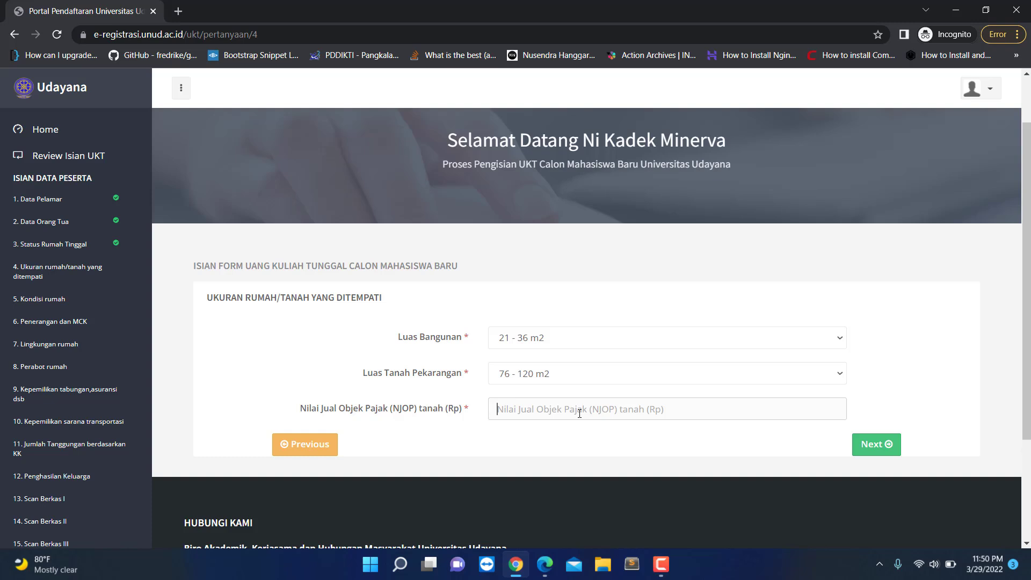
{"action": "left_click", "coordinate": [580, 413]}
{"action": "type", "text": "0"}
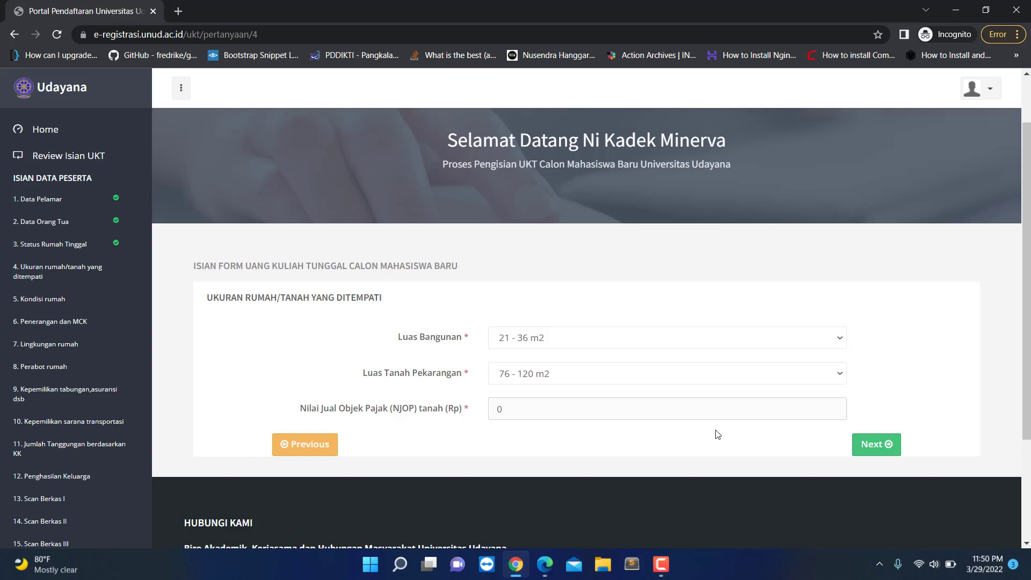
{"action": "left_click", "coordinate": [877, 446]}
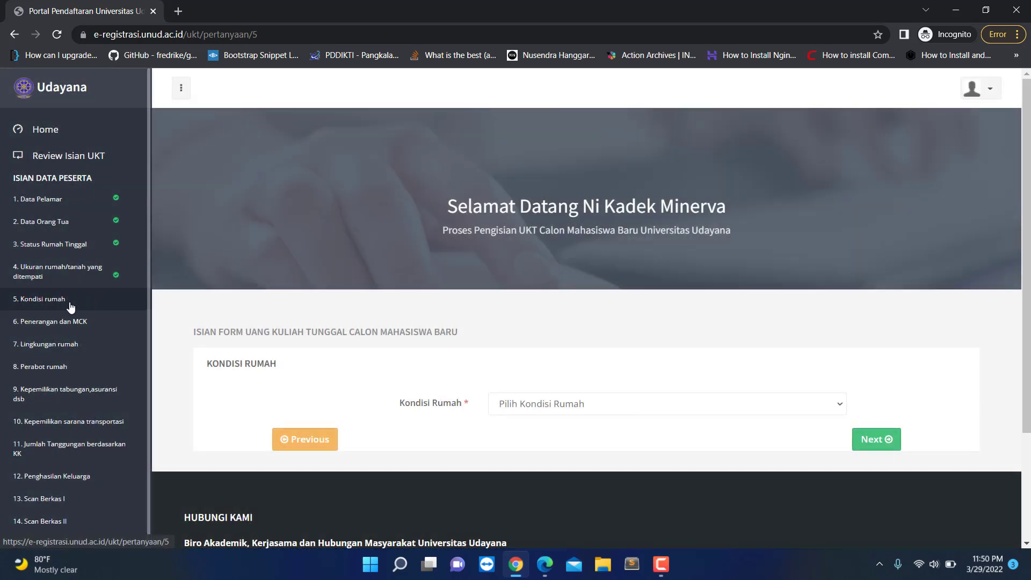
Step: Set Kondisi Rumah to Permanen and continue to the Penerangan dan MCK section
{"action": "left_click", "coordinate": [587, 403]}
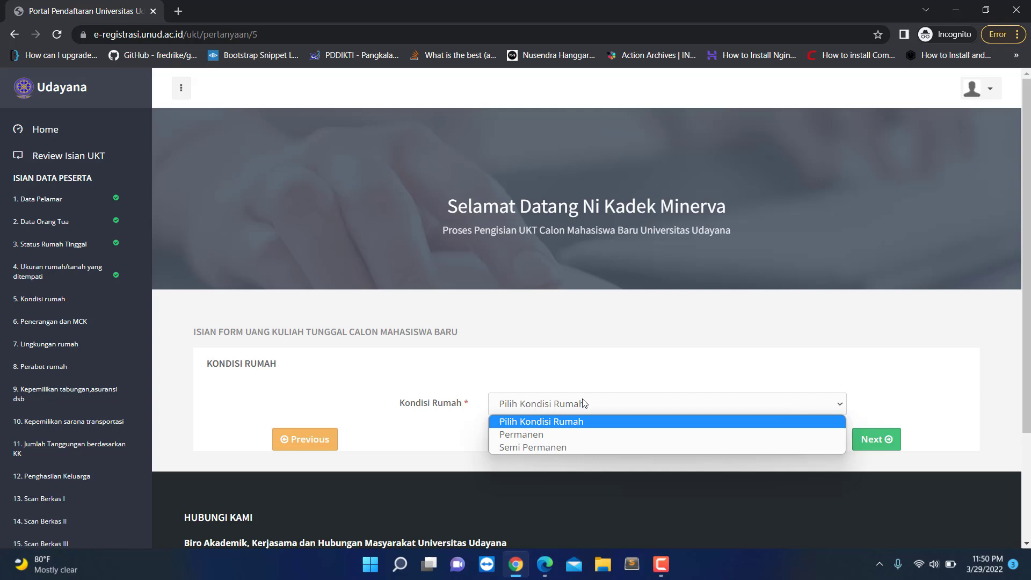
{"action": "left_click", "coordinate": [534, 440]}
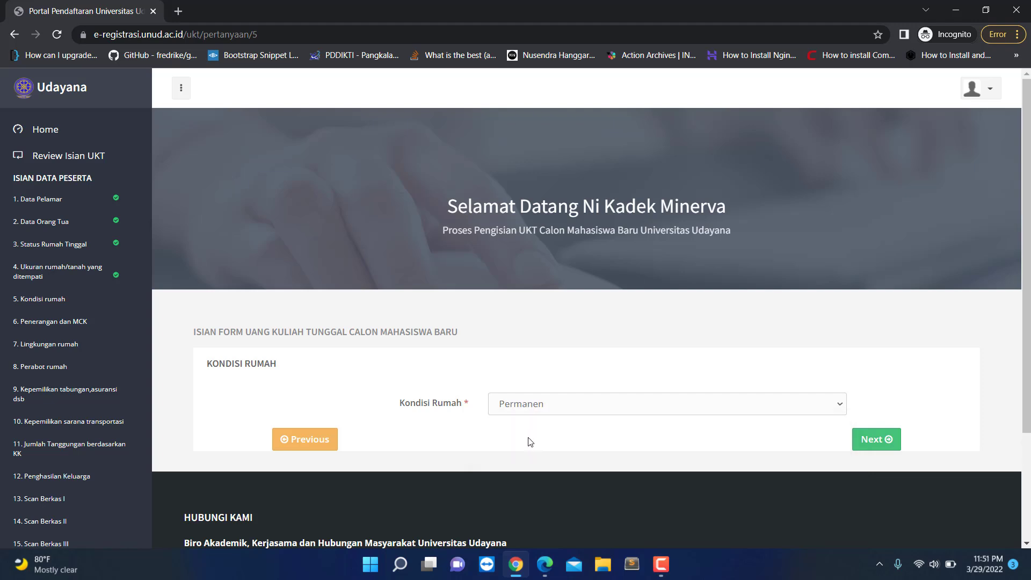
{"action": "left_click", "coordinate": [870, 440]}
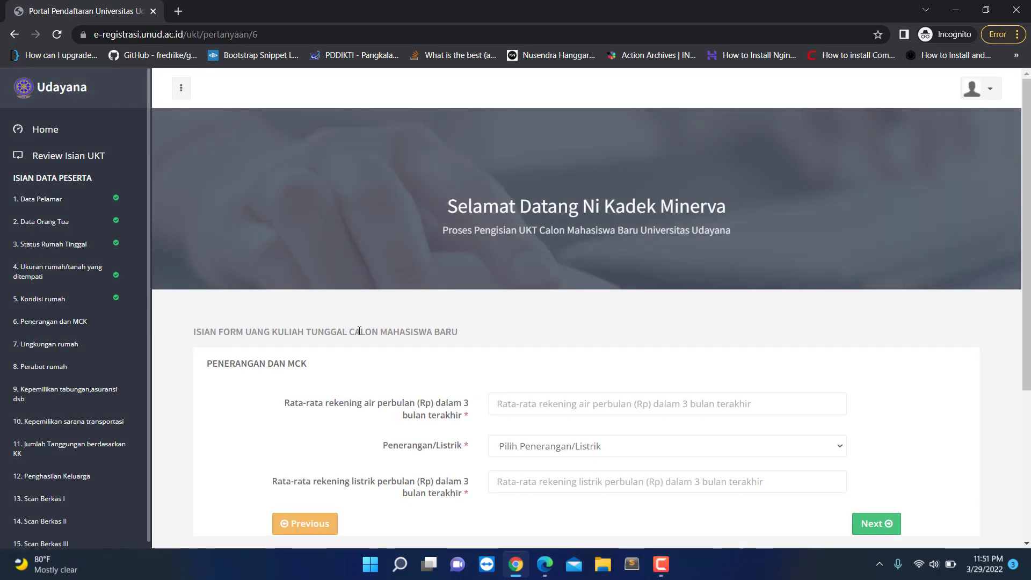
Step: Enter 200000 as the average monthly water bill
{"action": "scroll", "coordinate": [482, 330], "scroll_direction": "down", "scroll_amount": 1}
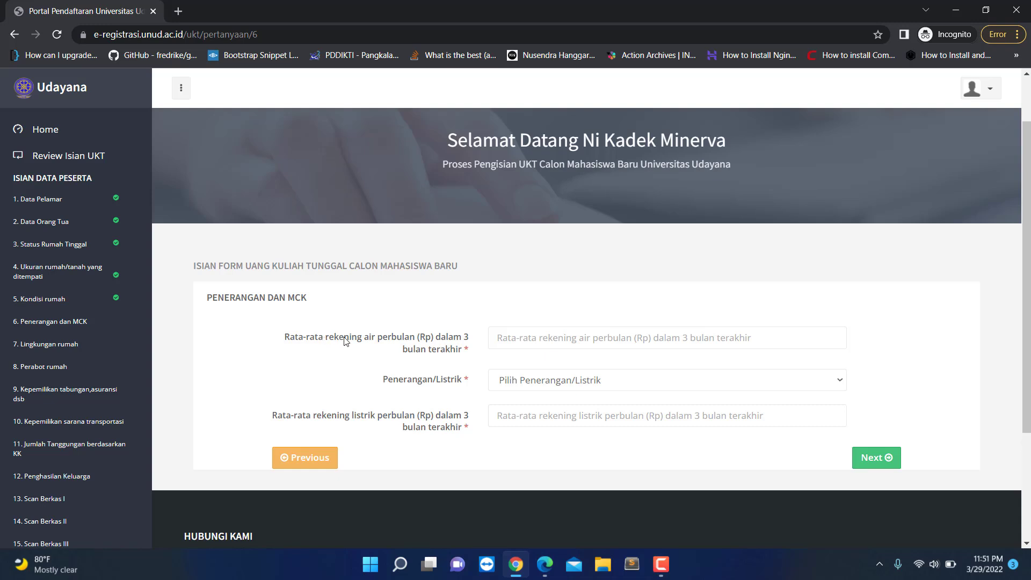
{"action": "left_click", "coordinate": [517, 339]}
{"action": "type", "text": "0"}
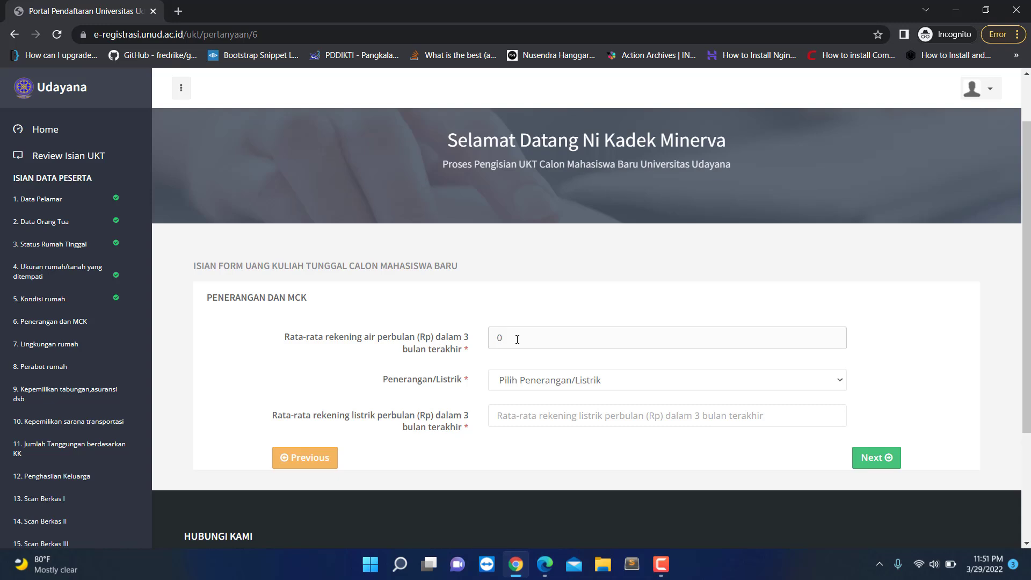
{"action": "key", "text": "BackSpace"}
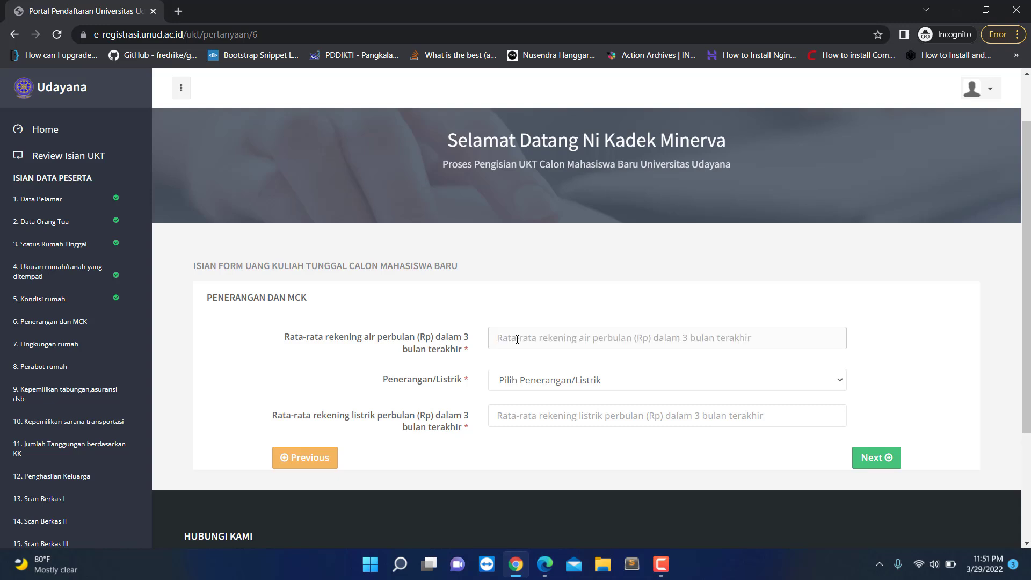
{"action": "type", "text": "500"}
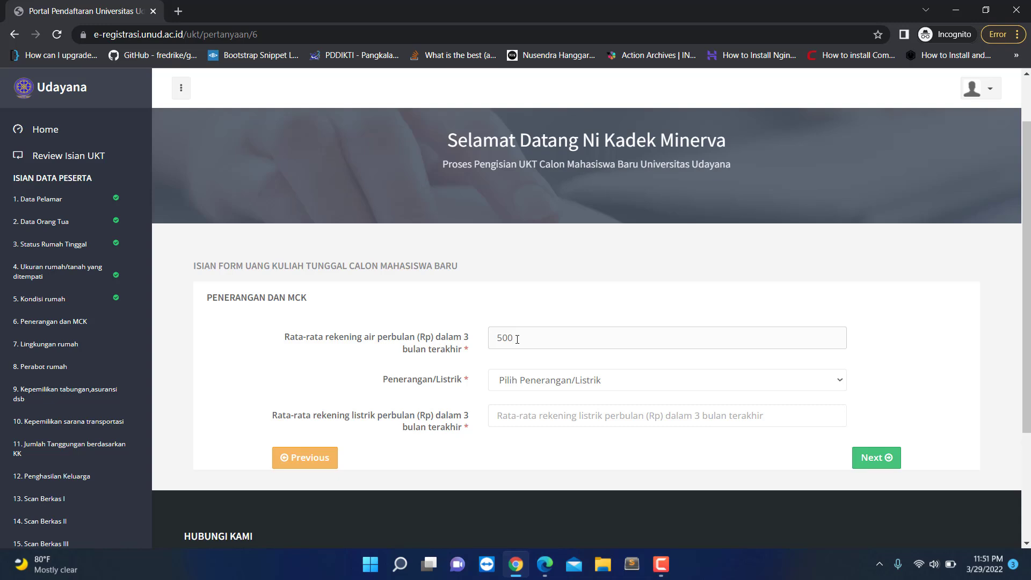
{"action": "key", "text": "BackSpace"}
{"action": "key", "text": "BackSpace"}
{"action": "key", "text": "BackSpace"}
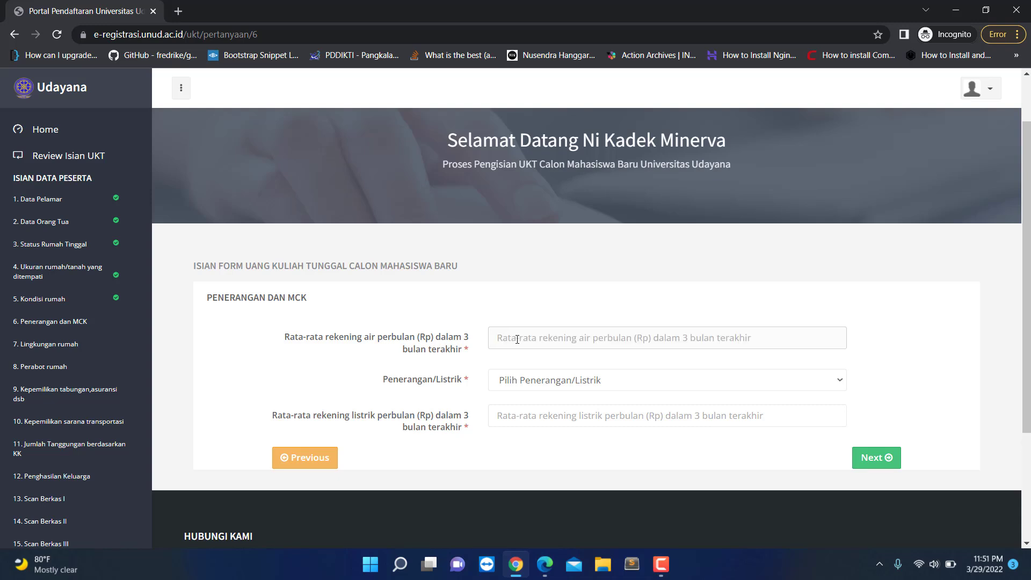
{"action": "type", "text": "2000000"}
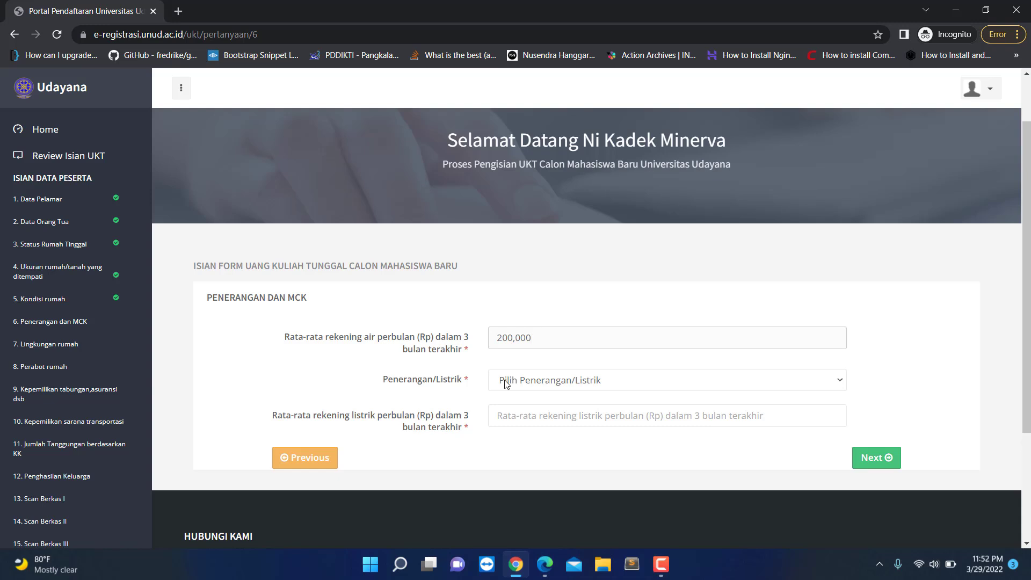
Step: Choose 1300 watt electricity, enter a 200,000 electricity bill, and continue
{"action": "left_click", "coordinate": [520, 380]}
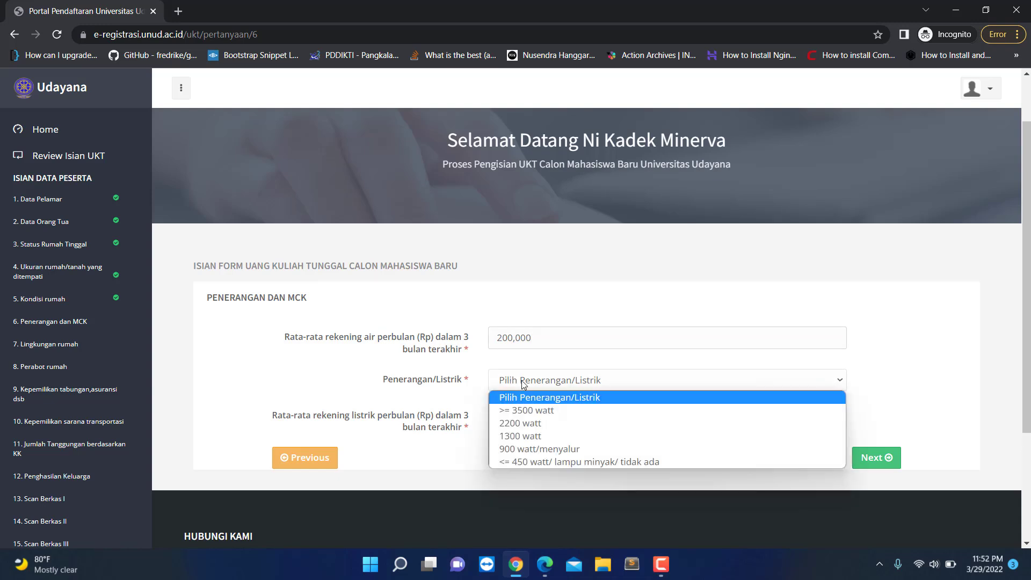
{"action": "left_click", "coordinate": [547, 434]}
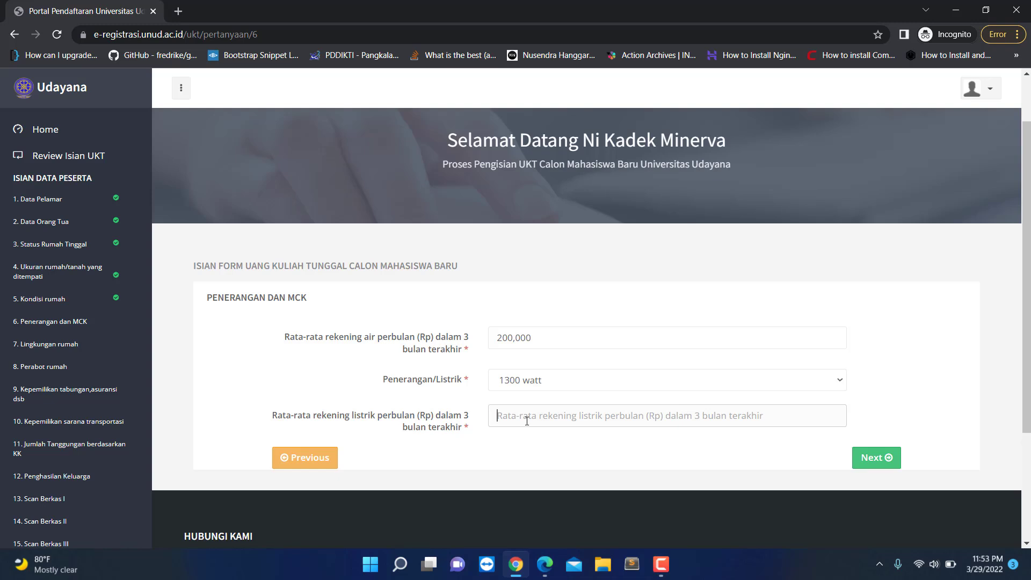
{"action": "type", "text": "200,00"}
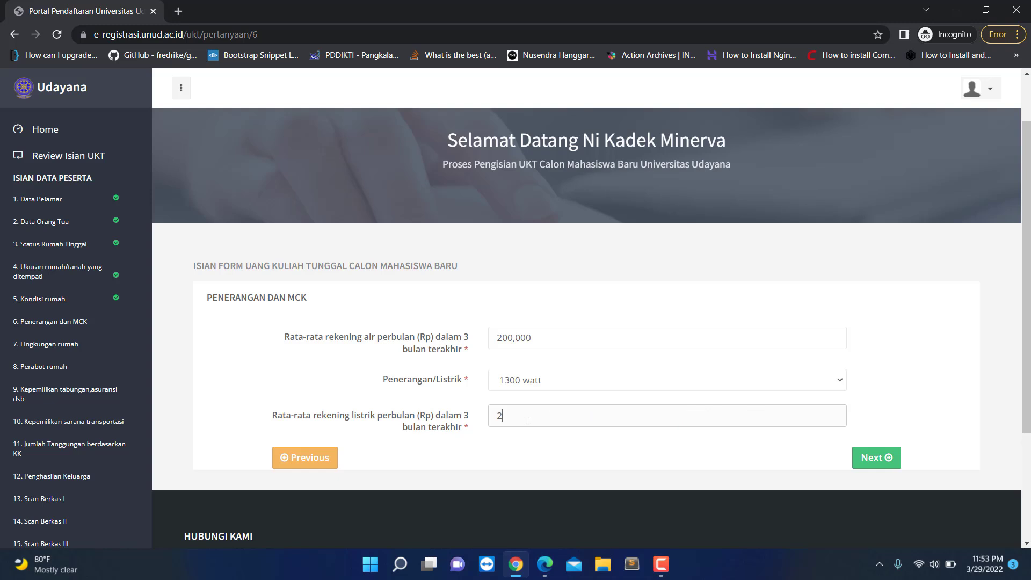
{"action": "type", "text": "0"}
{"action": "left_click", "coordinate": [893, 458]}
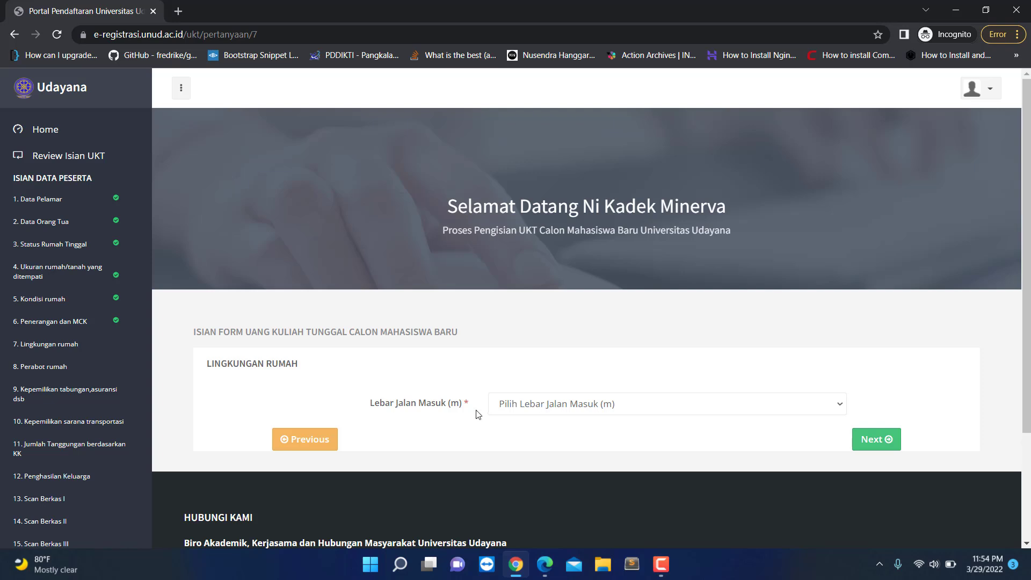
Step: Set Lebar Jalan Masuk to 4 - 6 meter and continue to Perabot Rumah
{"action": "left_click", "coordinate": [544, 405]}
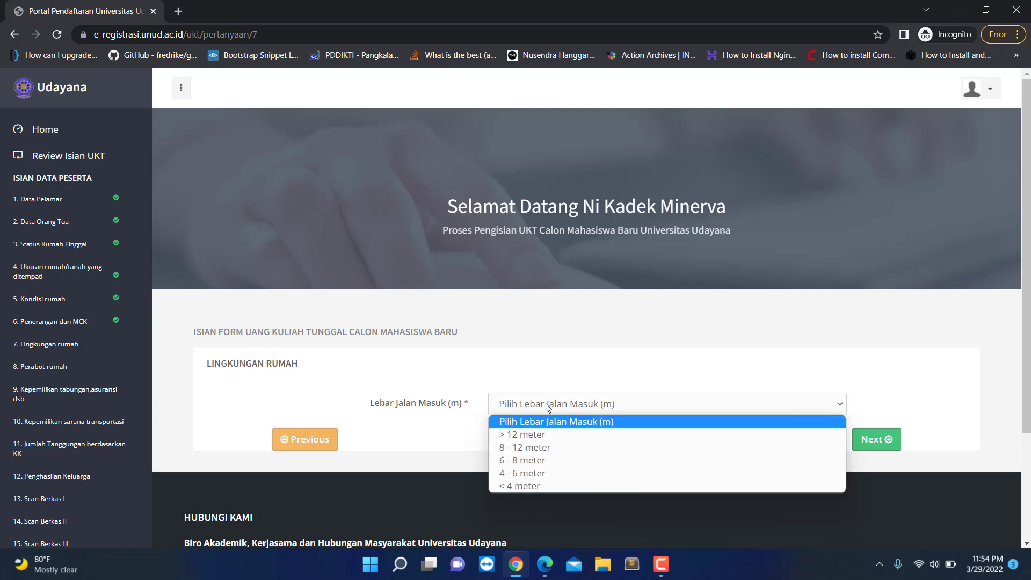
{"action": "left_click", "coordinate": [541, 475]}
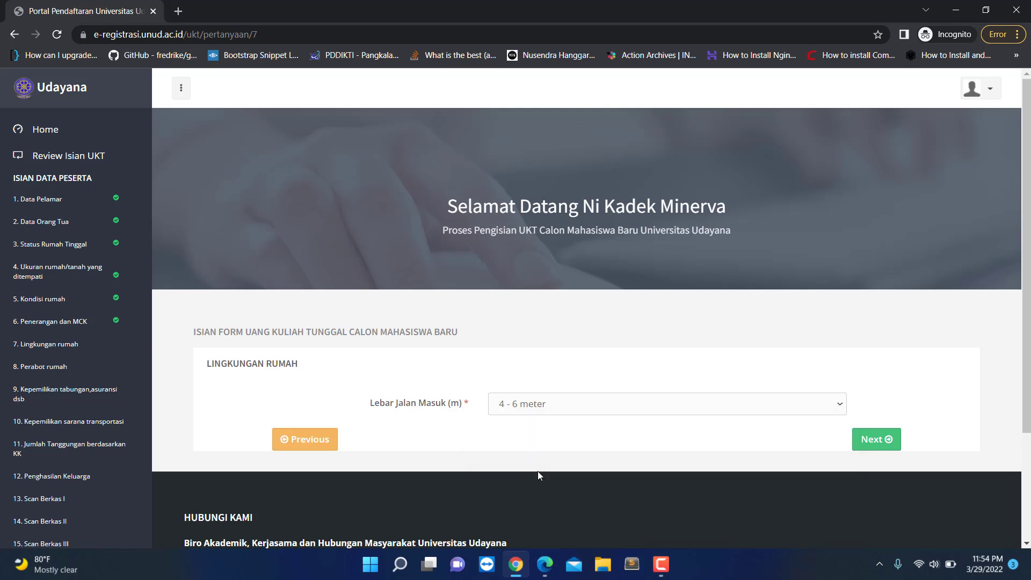
{"action": "left_click", "coordinate": [874, 442]}
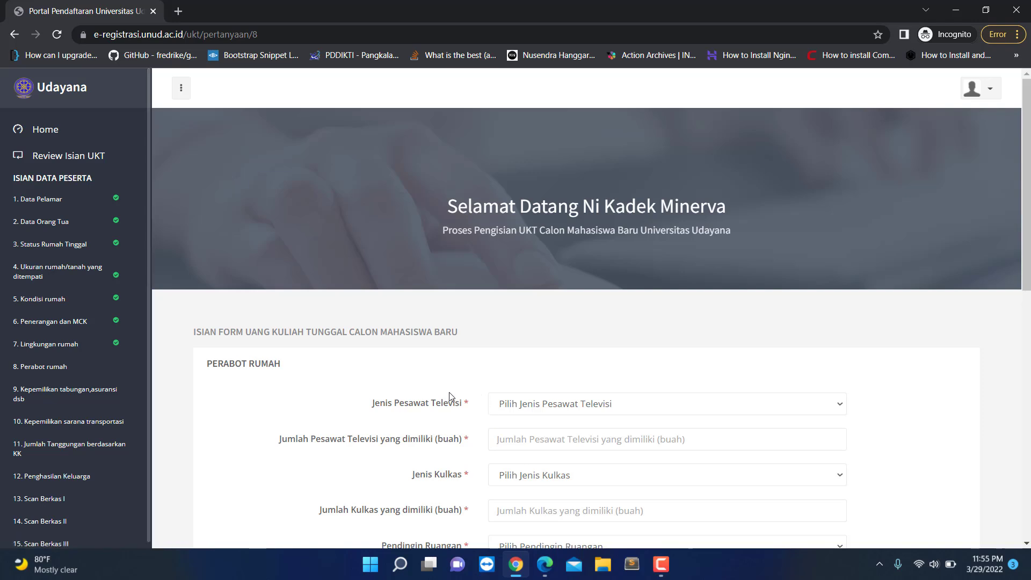
Step: Browse the blank Perabot Rumah page and reload it via '8. Perabot rumah' in the sidebar
{"action": "scroll", "coordinate": [446, 398], "scroll_direction": "down", "scroll_amount": 2}
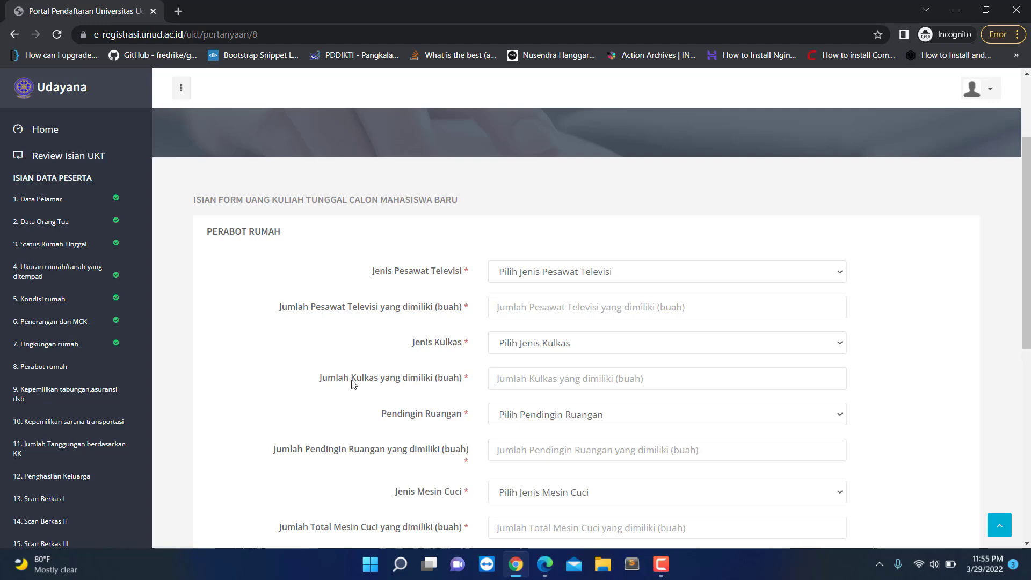
{"action": "scroll", "coordinate": [355, 385], "scroll_direction": "up", "scroll_amount": 2}
{"action": "scroll", "coordinate": [444, 424], "scroll_direction": "down", "scroll_amount": 2}
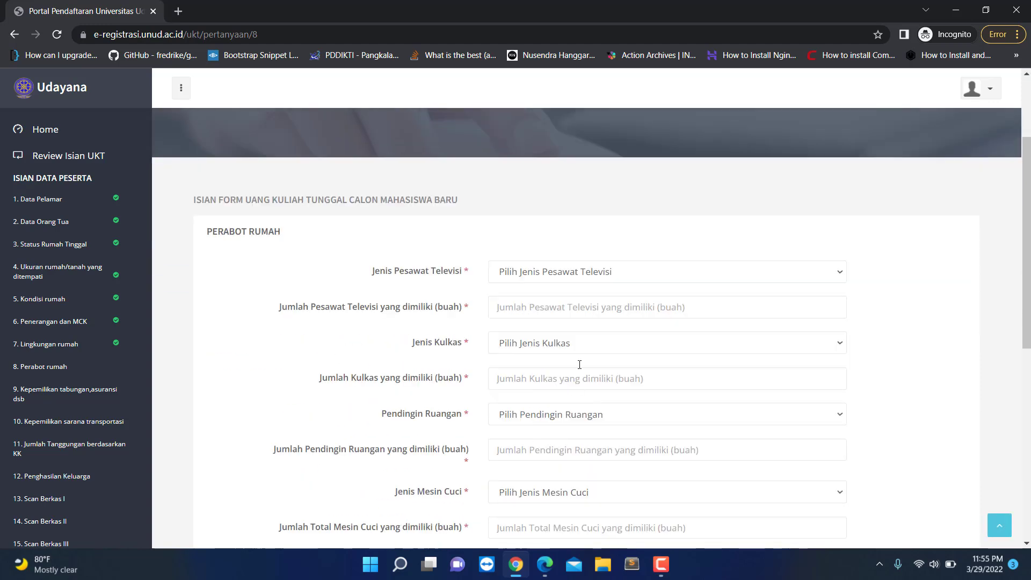
{"action": "scroll", "coordinate": [578, 361], "scroll_direction": "down", "scroll_amount": 4}
{"action": "scroll", "coordinate": [426, 421], "scroll_direction": "up", "scroll_amount": 2}
{"action": "scroll", "coordinate": [426, 421], "scroll_direction": "up", "scroll_amount": 2}
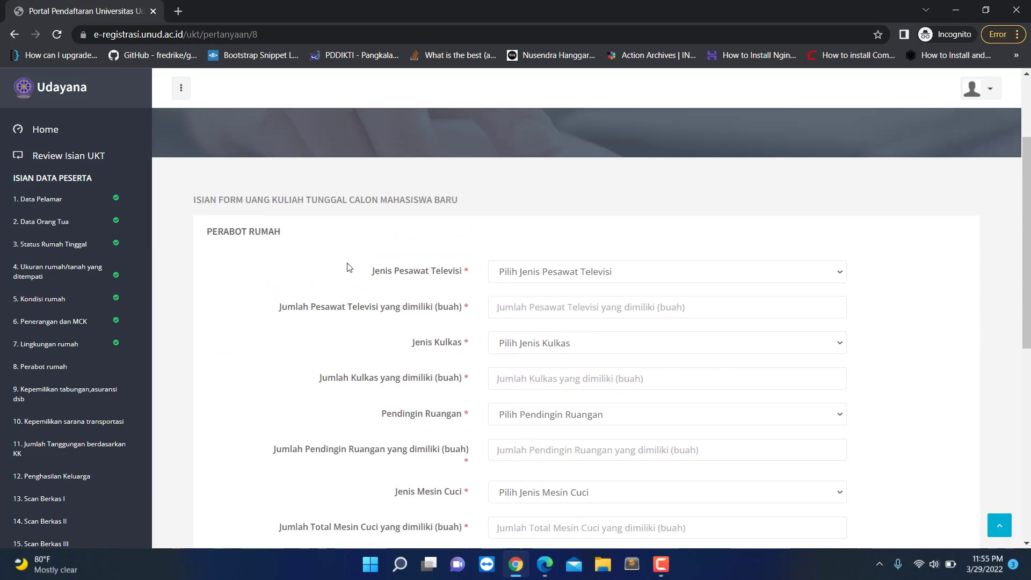
{"action": "left_click", "coordinate": [972, 92]}
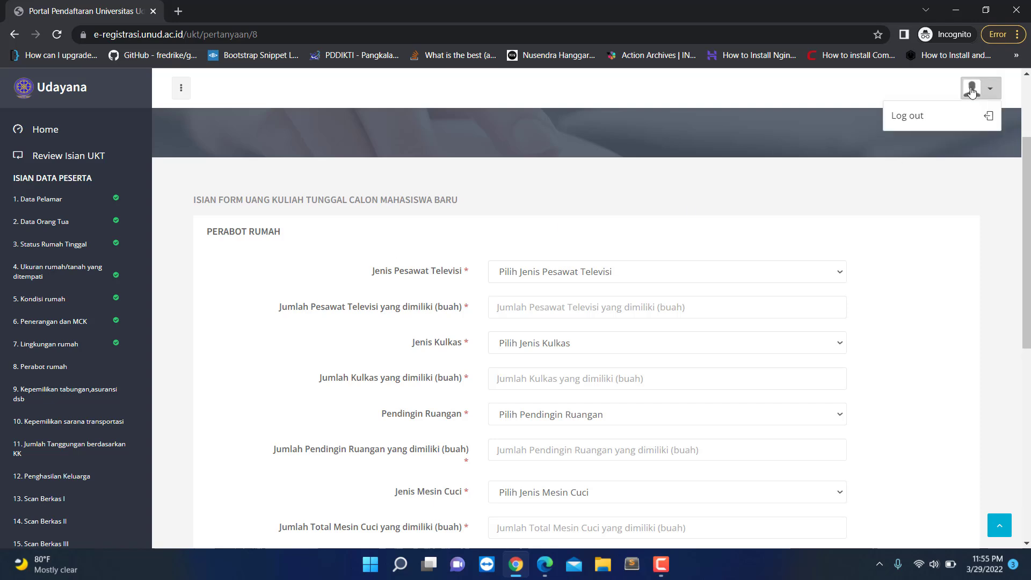
{"action": "left_click", "coordinate": [368, 214]}
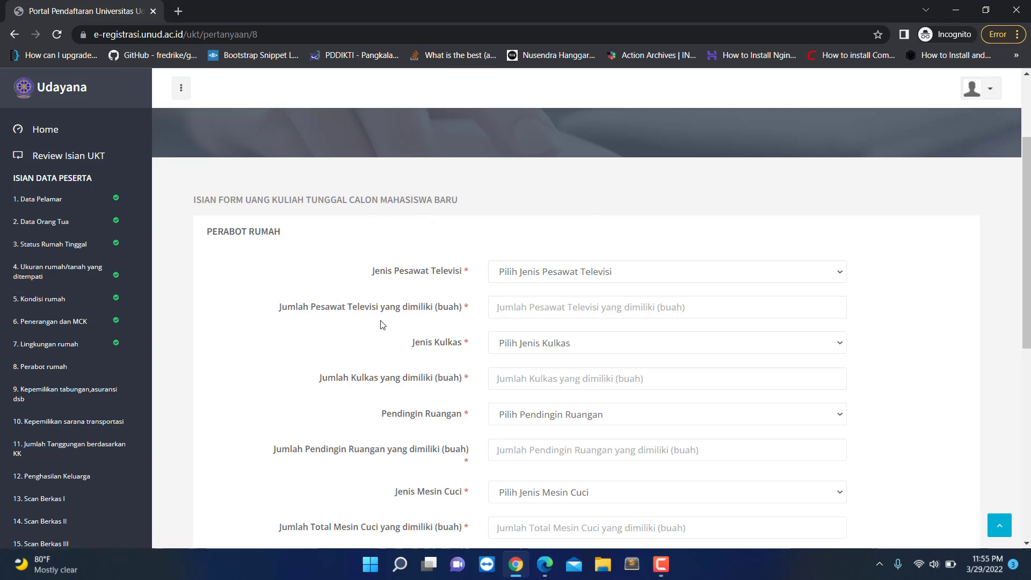
{"action": "scroll", "coordinate": [237, 350], "scroll_direction": "up", "scroll_amount": 2}
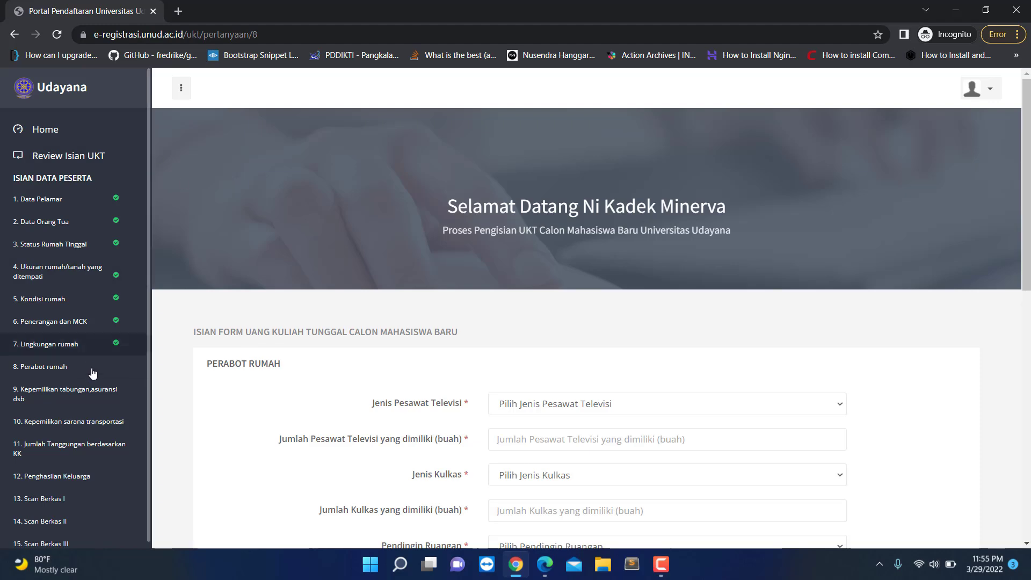
{"action": "left_click", "coordinate": [46, 373]}
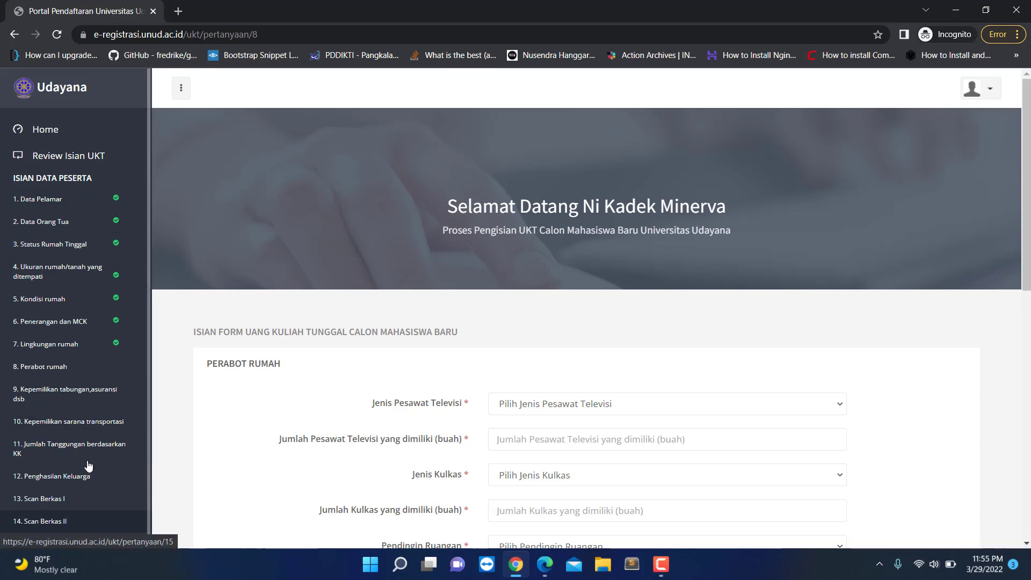
{"action": "scroll", "coordinate": [67, 424], "scroll_direction": "down", "scroll_amount": 4}
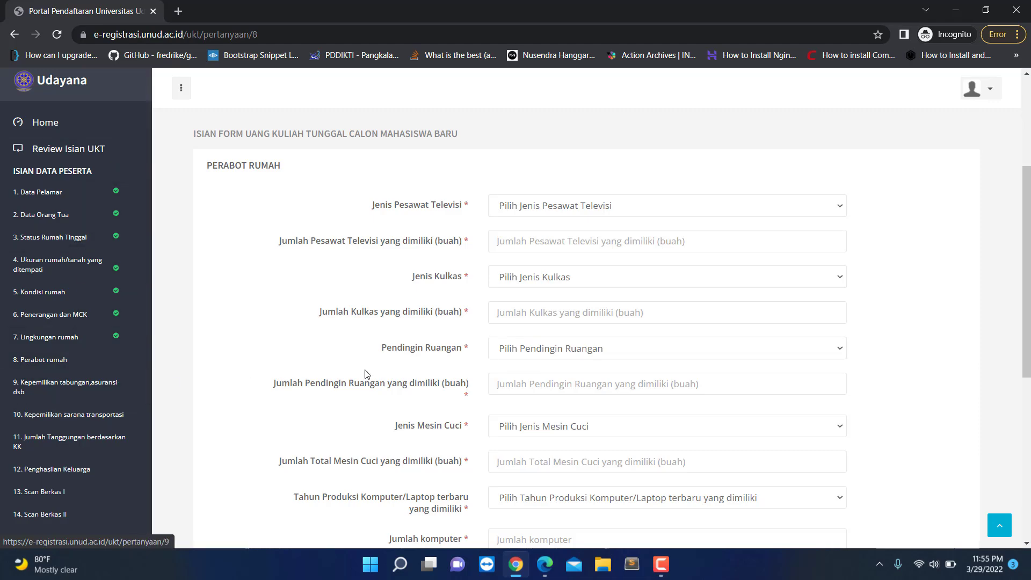
{"action": "scroll", "coordinate": [380, 386], "scroll_direction": "up", "scroll_amount": 4}
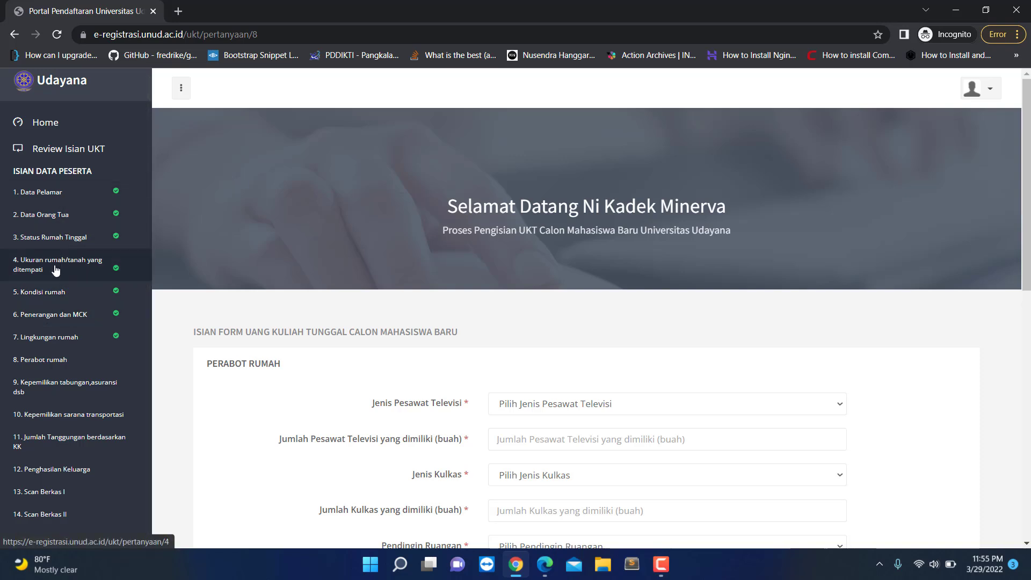
Step: Go back to Lingkungan rumah, change Lebar Jalan Masuk to 6 - 8 meter, and continue
{"action": "left_click", "coordinate": [70, 337]}
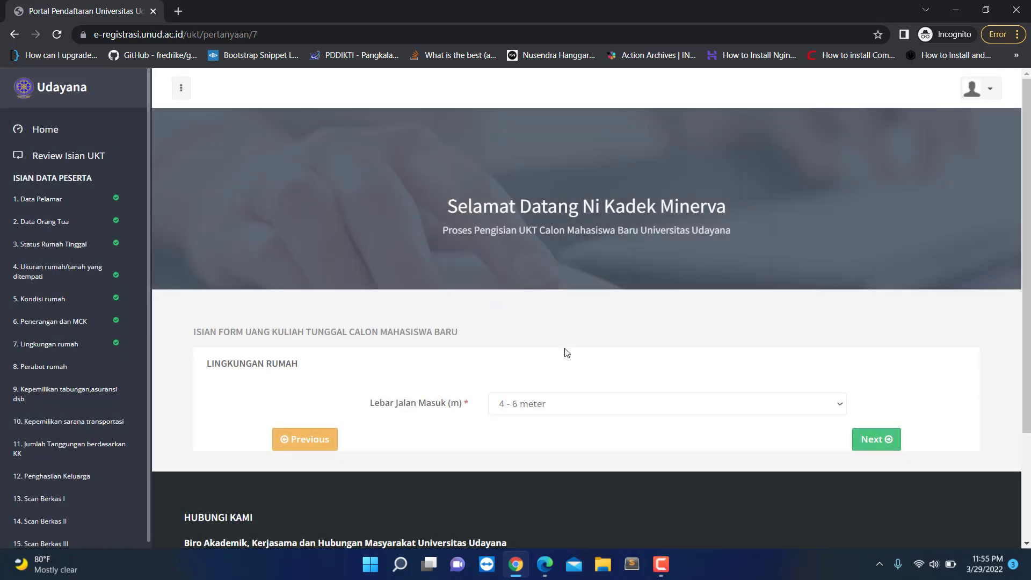
{"action": "left_click", "coordinate": [570, 408]}
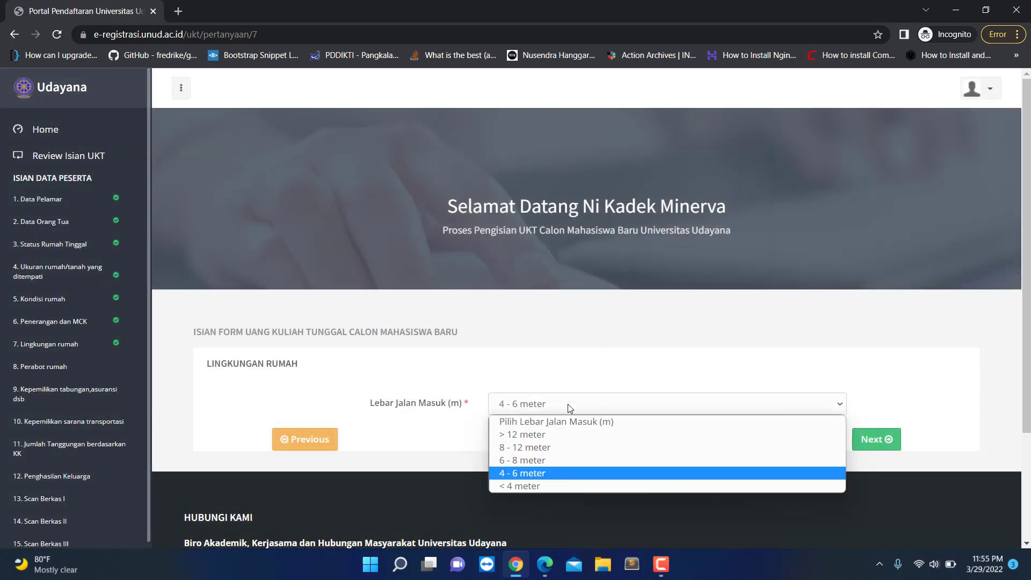
{"action": "left_click", "coordinate": [534, 460]}
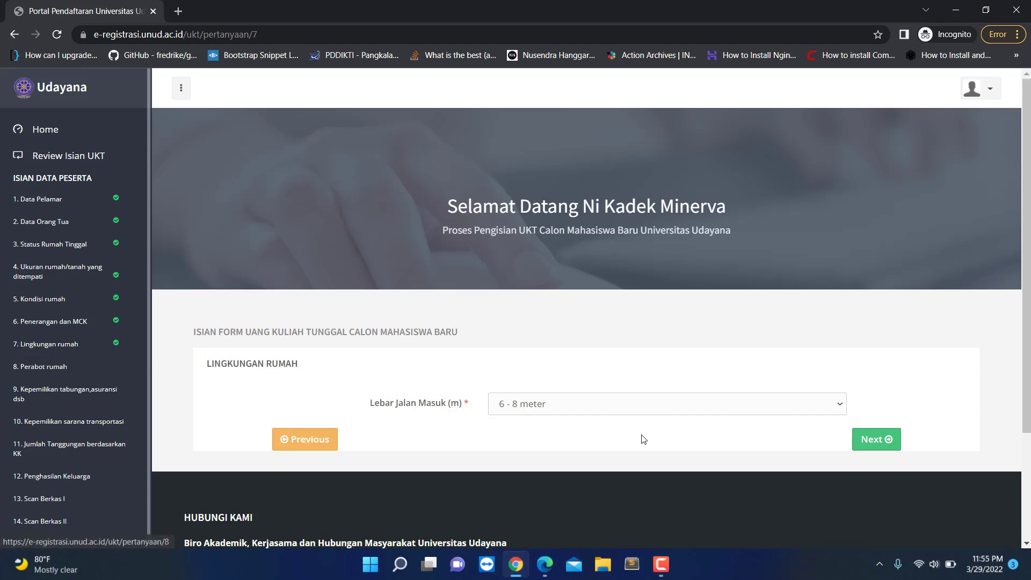
{"action": "left_click", "coordinate": [866, 440]}
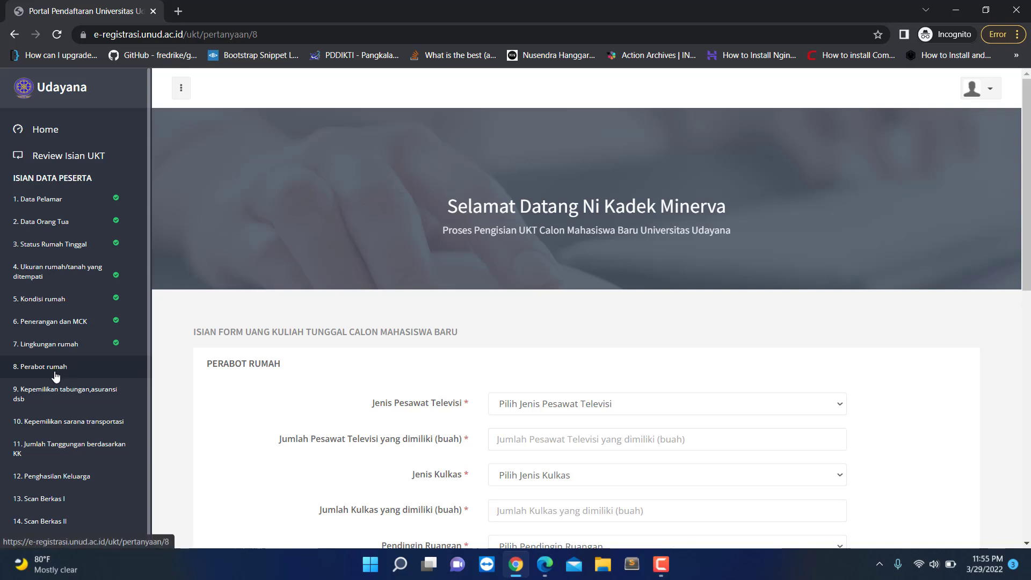
Step: Record the television type as LCD with a count of 1
{"action": "scroll", "coordinate": [458, 279], "scroll_direction": "down", "scroll_amount": 2}
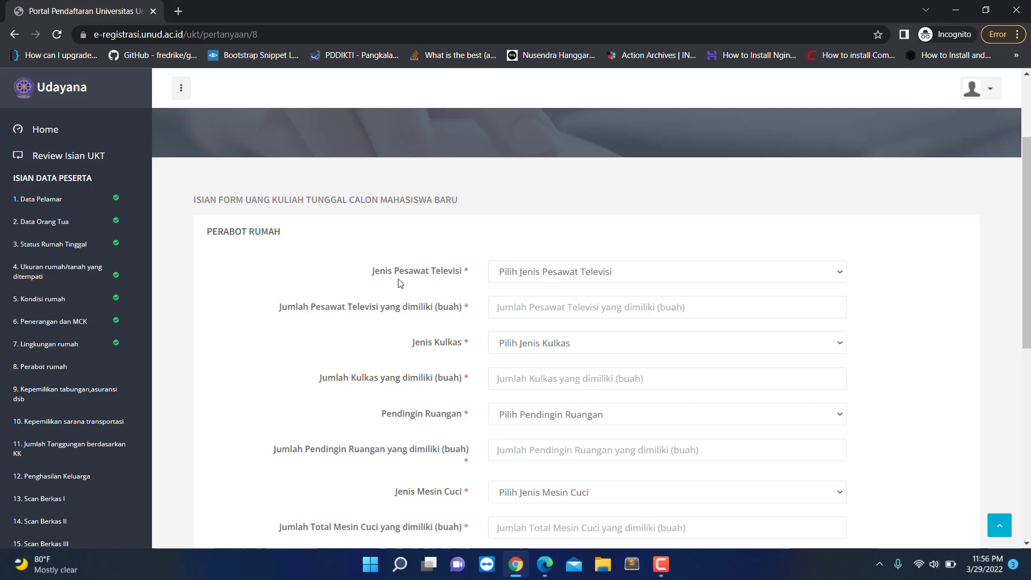
{"action": "left_click", "coordinate": [556, 277]}
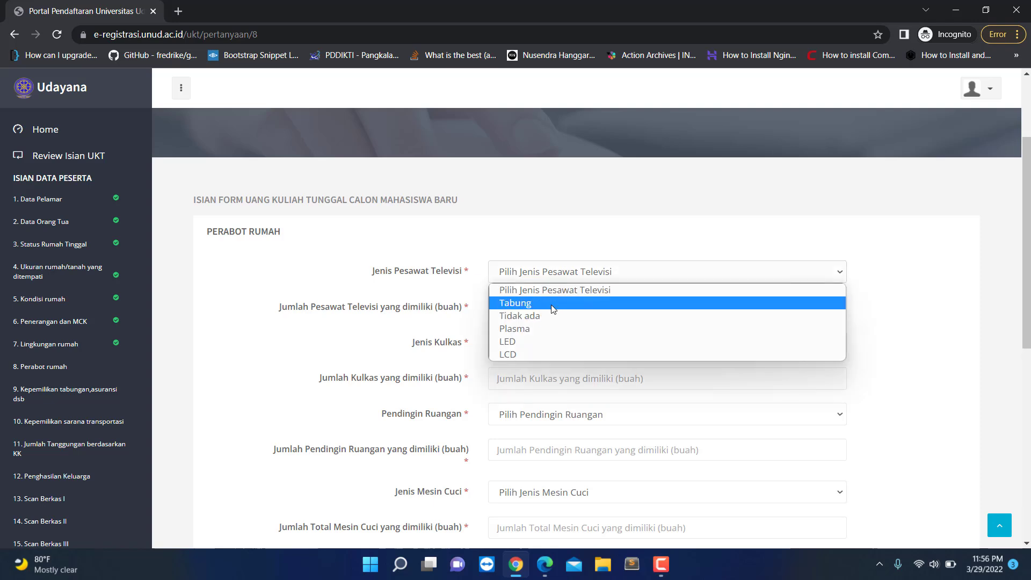
{"action": "left_click", "coordinate": [539, 355]}
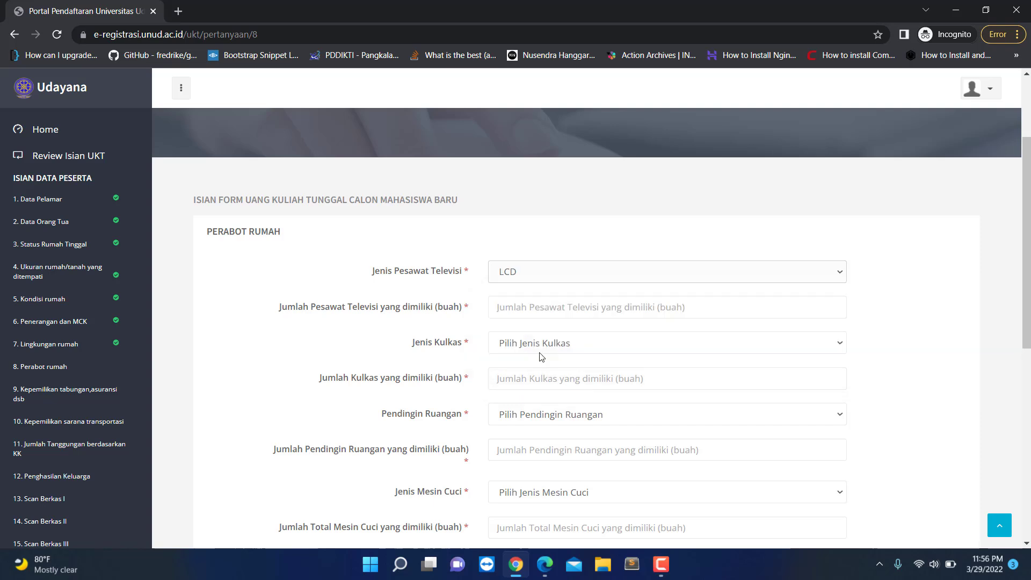
{"action": "left_click", "coordinate": [536, 305]}
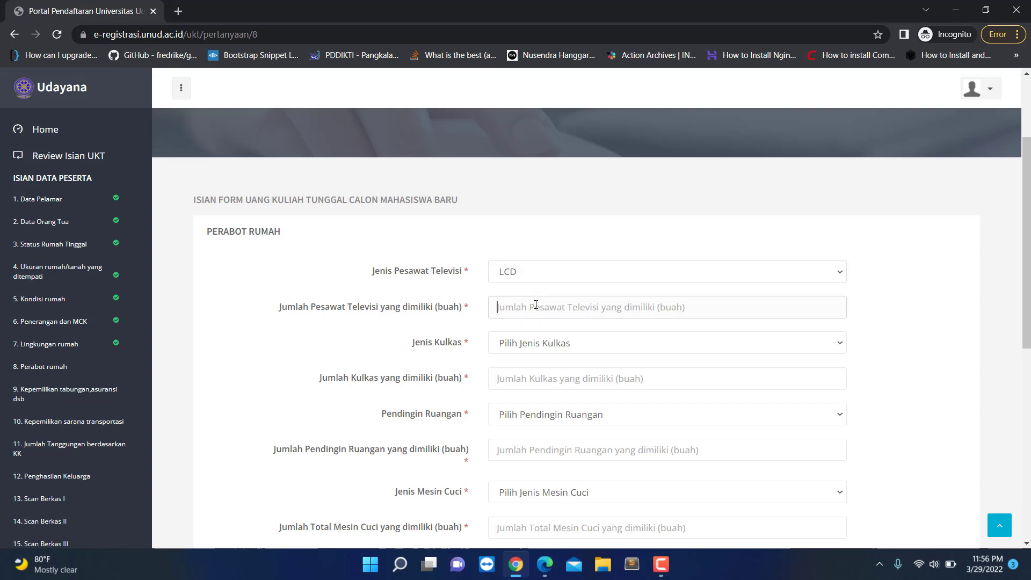
{"action": "type", "text": "1"}
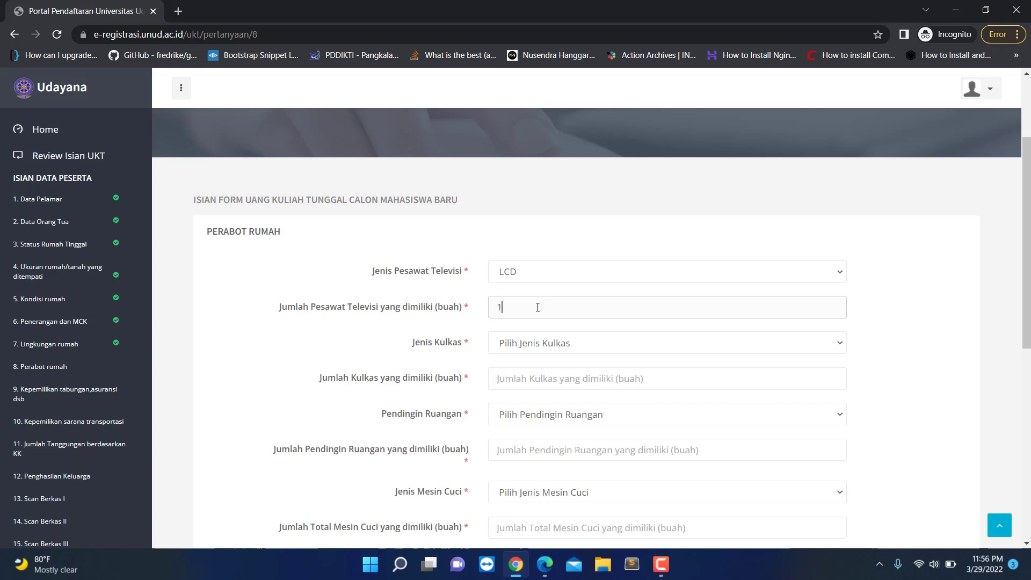
Step: Record one 1 pintu fridge and set Pendingin Ruangan to Tidak ada
{"action": "left_click", "coordinate": [541, 345]}
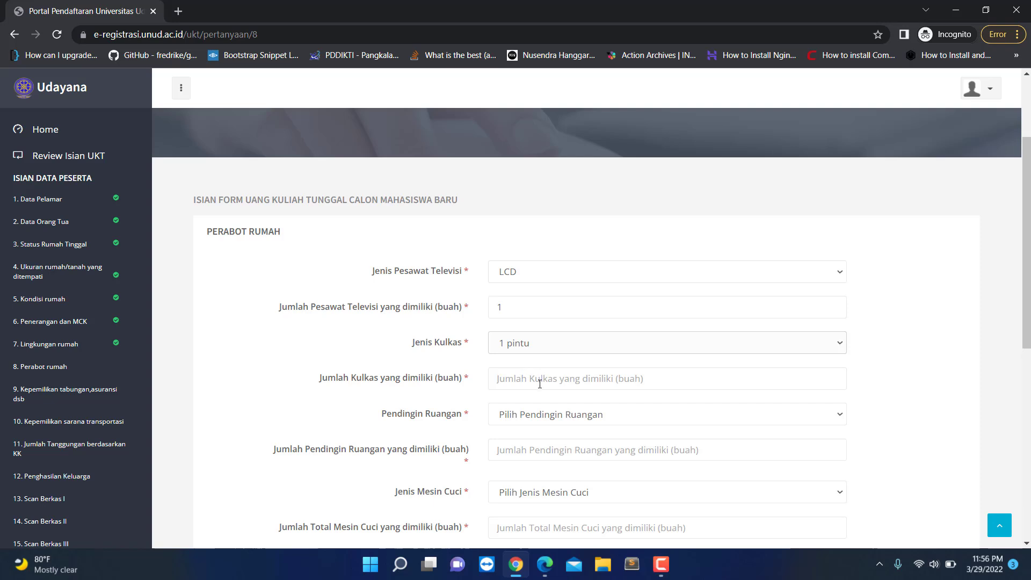
{"action": "scroll", "coordinate": [529, 374], "scroll_direction": "down", "scroll_amount": 1}
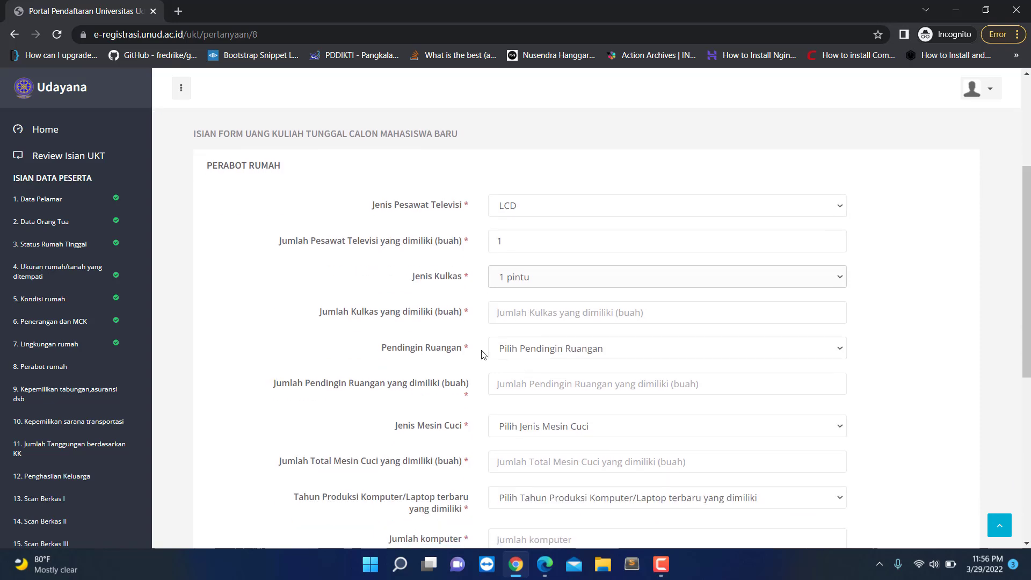
{"action": "left_click", "coordinate": [516, 318]}
{"action": "type", "text": "1"}
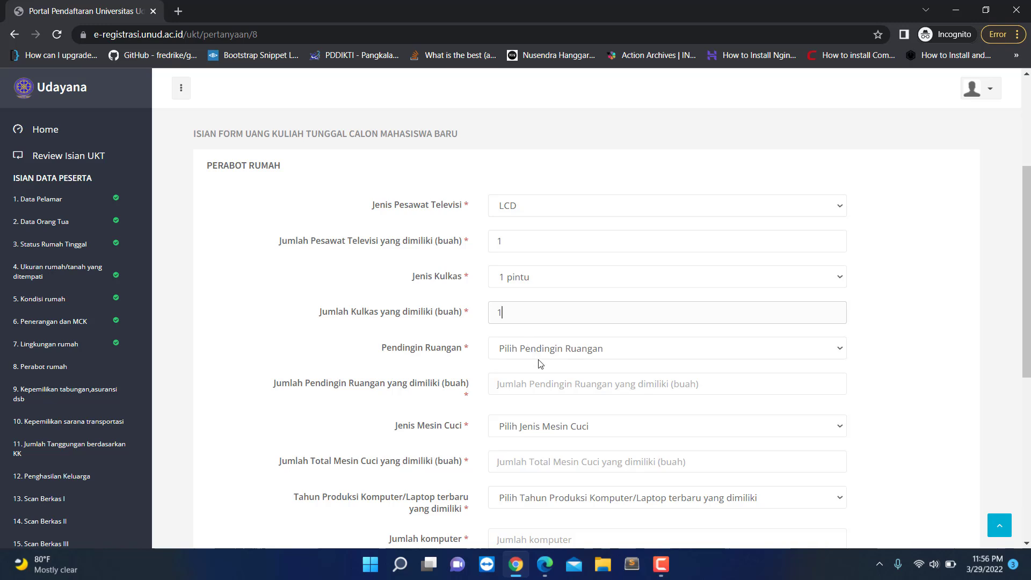
{"action": "left_click", "coordinate": [562, 352]}
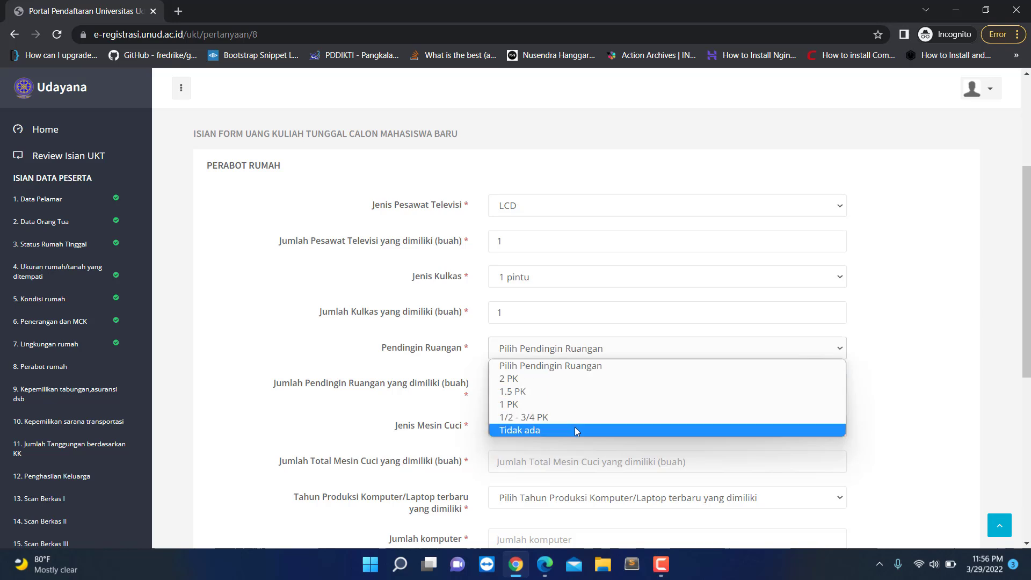
{"action": "left_click", "coordinate": [514, 431]}
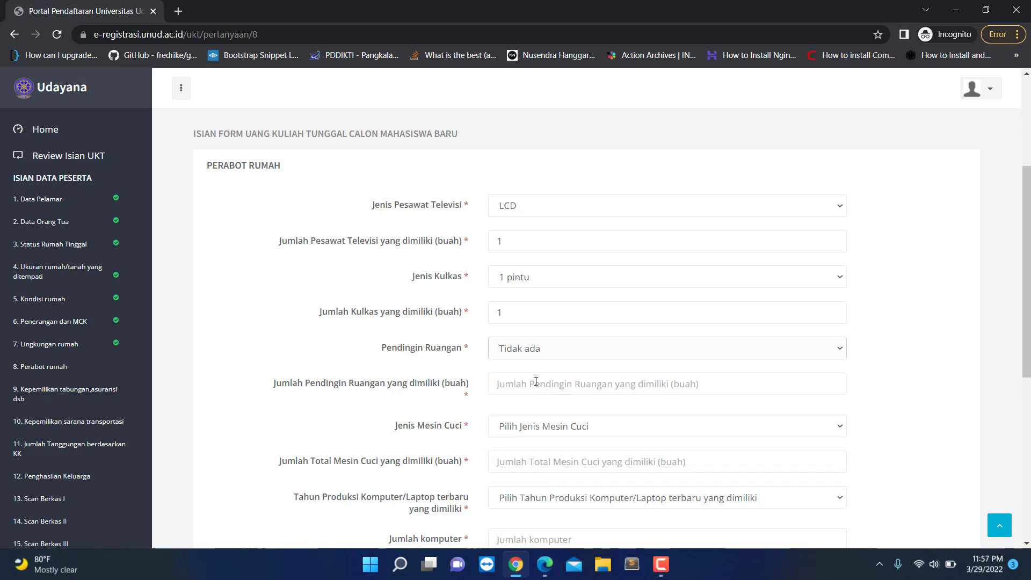
Step: Enter 0 air conditioners, washing machine Tidak punya with count 0, and computer year Tahun produksi 2015
{"action": "scroll", "coordinate": [538, 381], "scroll_direction": "down", "scroll_amount": 2}
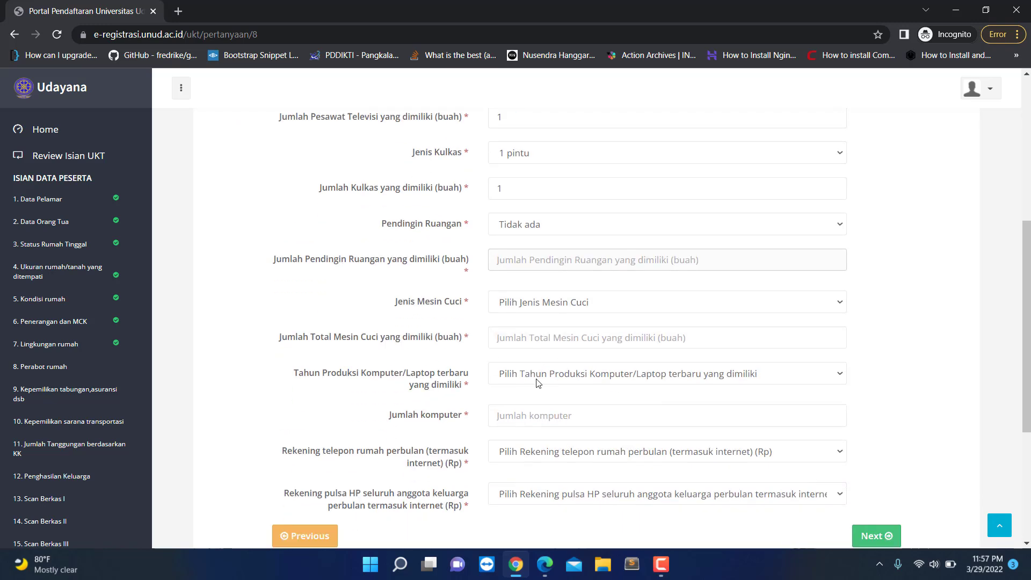
{"action": "left_click", "coordinate": [425, 256]}
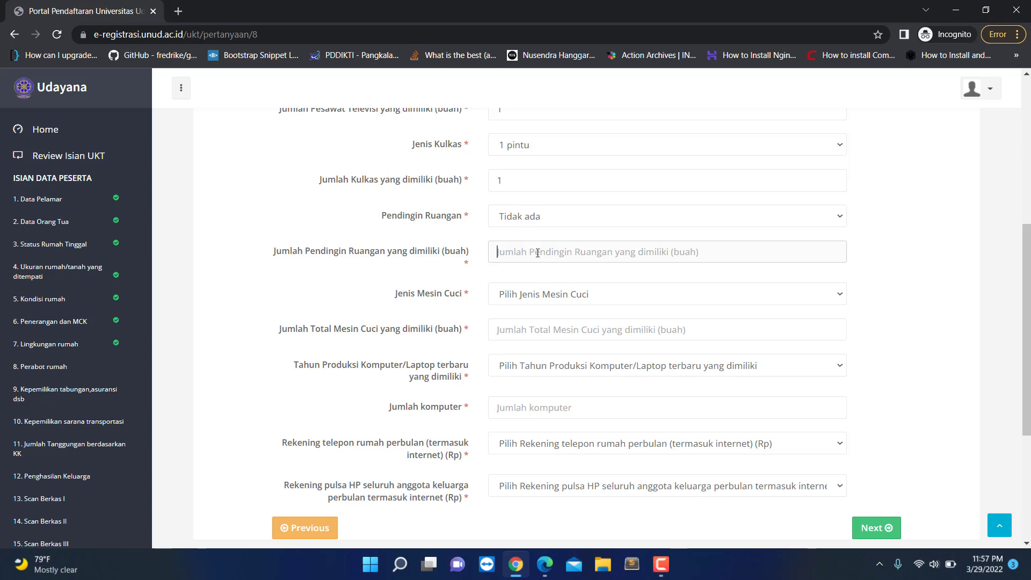
{"action": "type", "text": "0"}
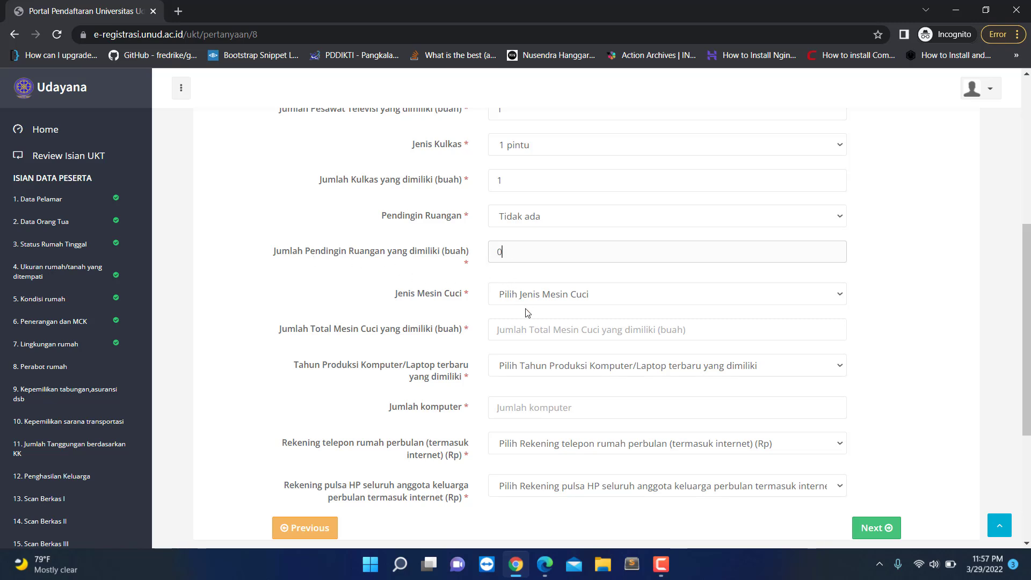
{"action": "left_click", "coordinate": [545, 299]}
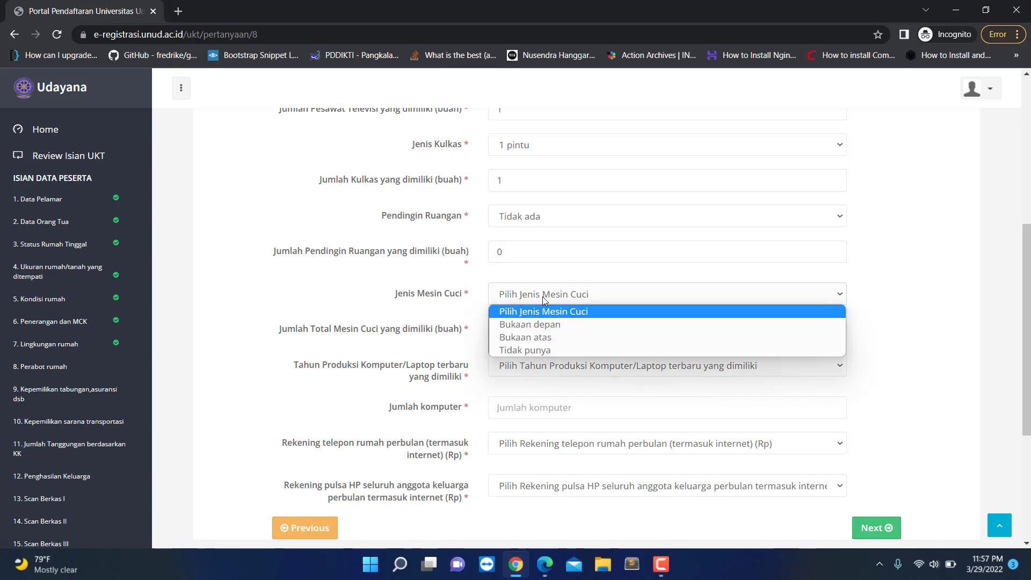
{"action": "left_click", "coordinate": [544, 350]}
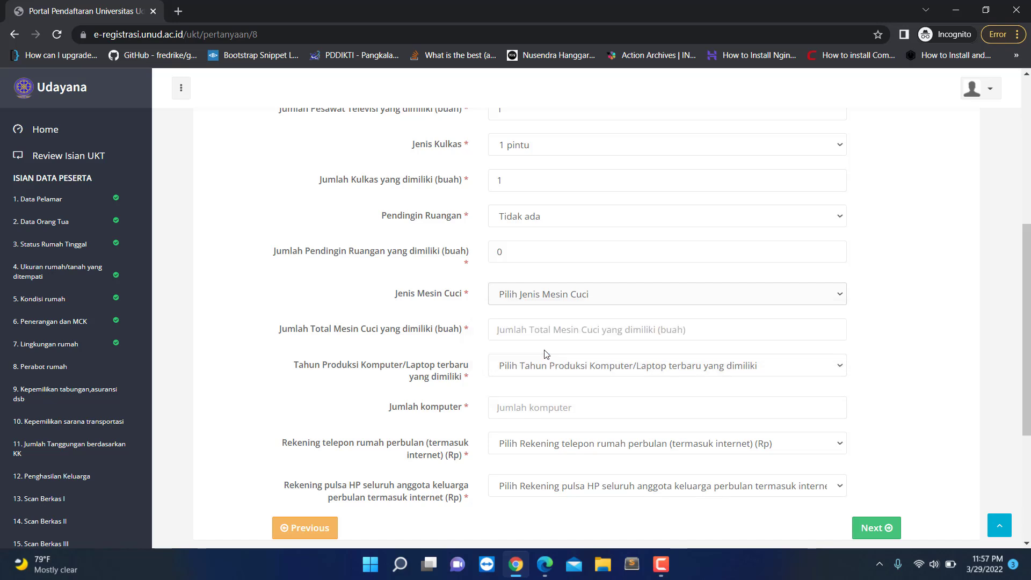
{"action": "left_click", "coordinate": [516, 338]}
{"action": "type", "text": "0"}
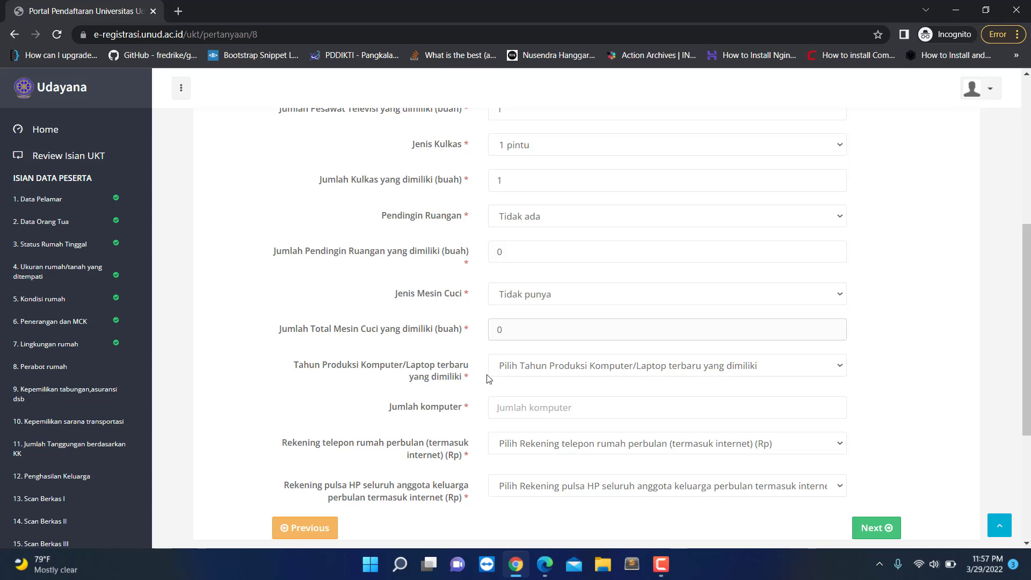
{"action": "left_click", "coordinate": [543, 373]}
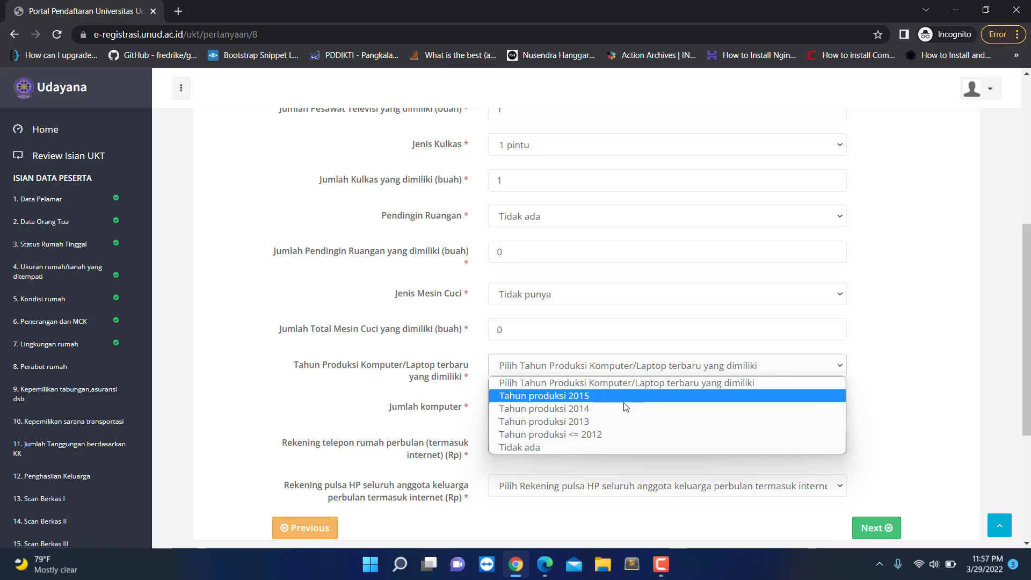
{"action": "left_click", "coordinate": [587, 400]}
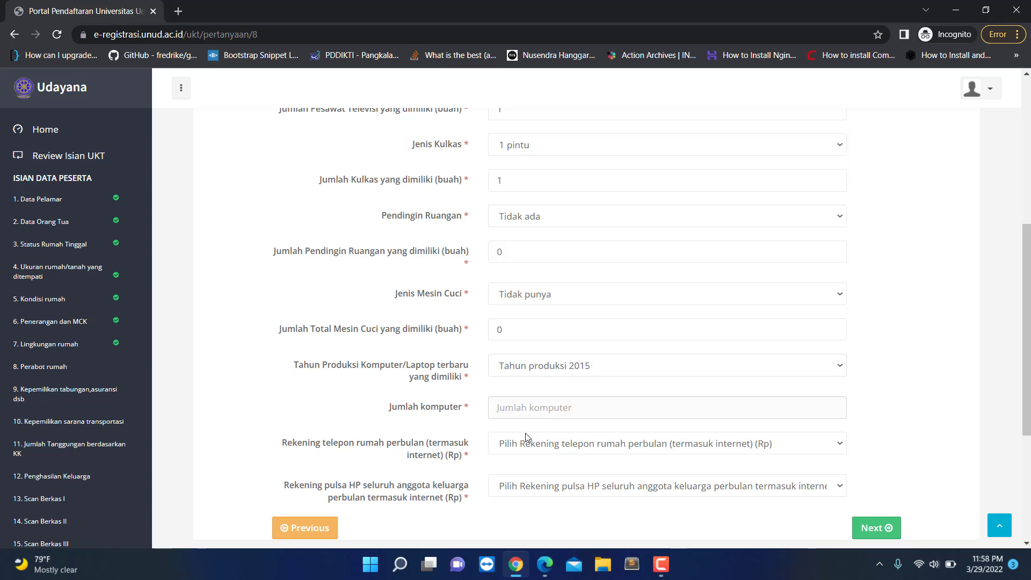
Step: Enter 1 computer, home phone bill <= 100000/ tidak ada, and phone credit 100000 - 300000
{"action": "left_click", "coordinate": [542, 404]}
{"action": "type", "text": "1"}
{"action": "scroll", "coordinate": [542, 406], "scroll_direction": "down", "scroll_amount": 1}
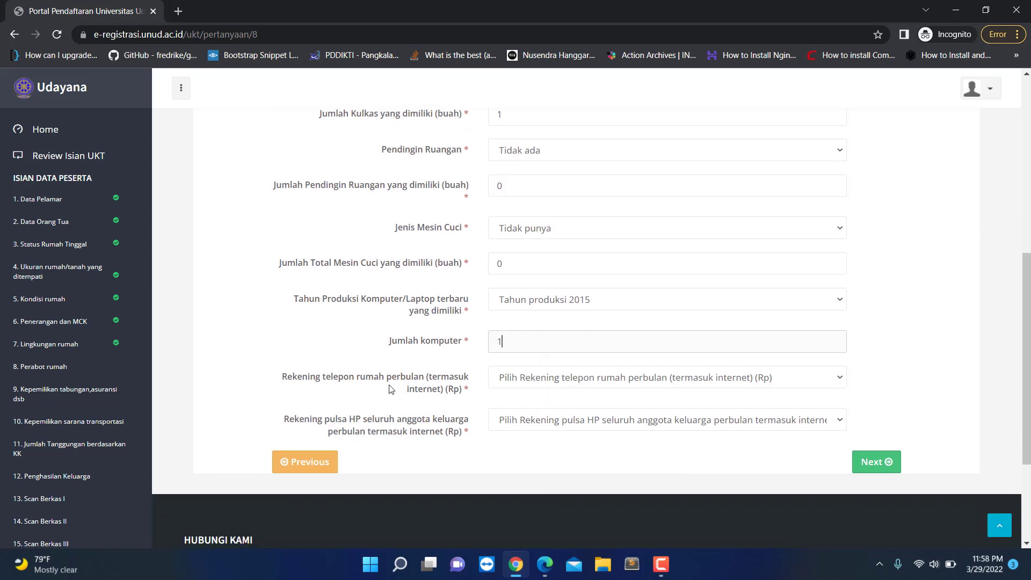
{"action": "left_click", "coordinate": [521, 383]}
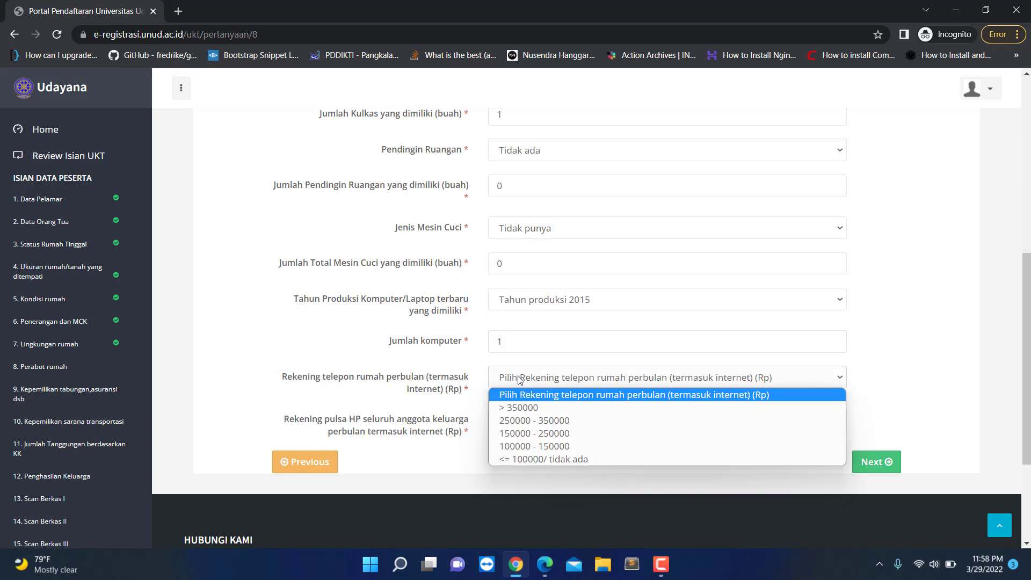
{"action": "left_click", "coordinate": [528, 460]}
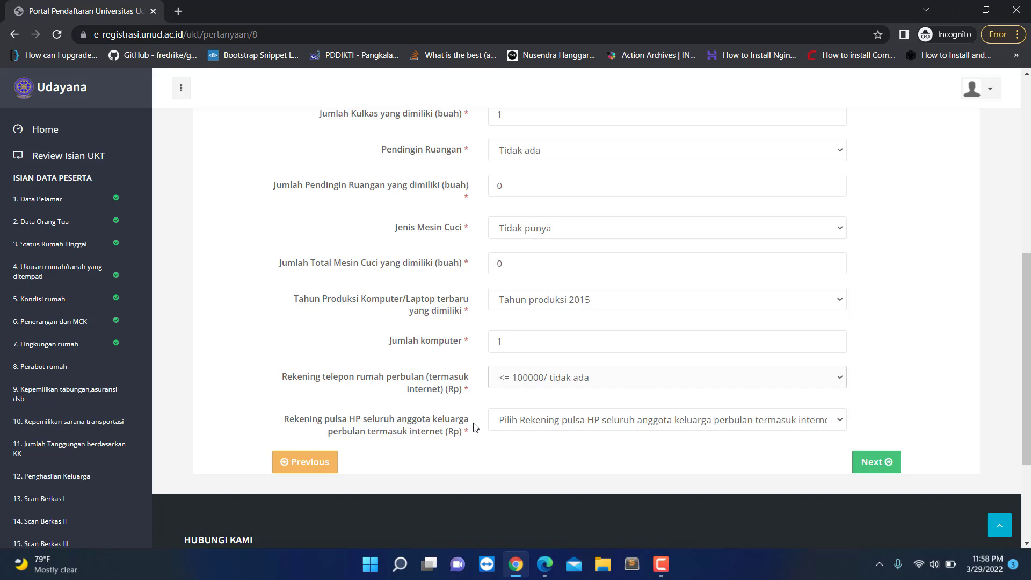
{"action": "left_click", "coordinate": [560, 424]}
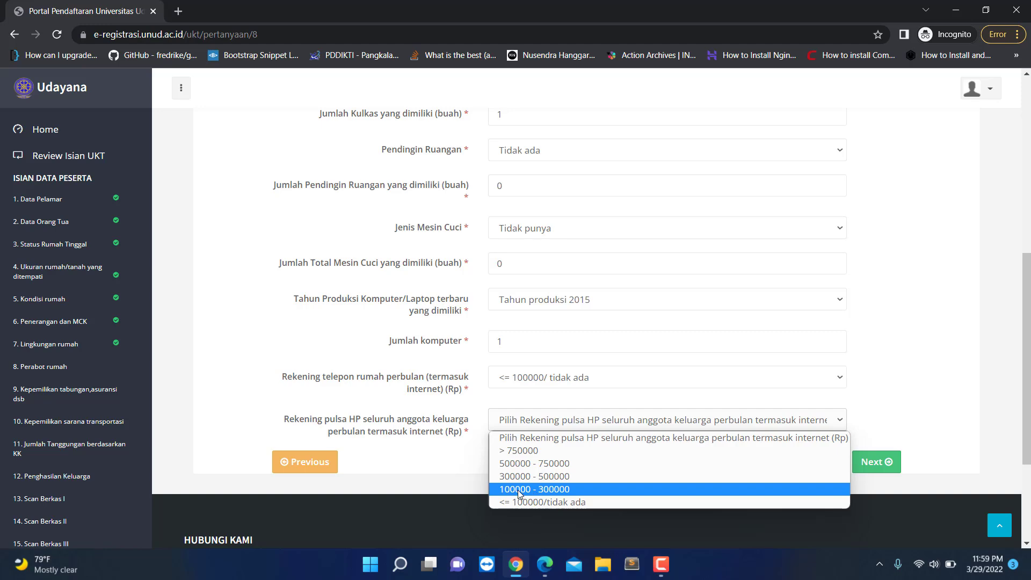
{"action": "left_click", "coordinate": [546, 489]}
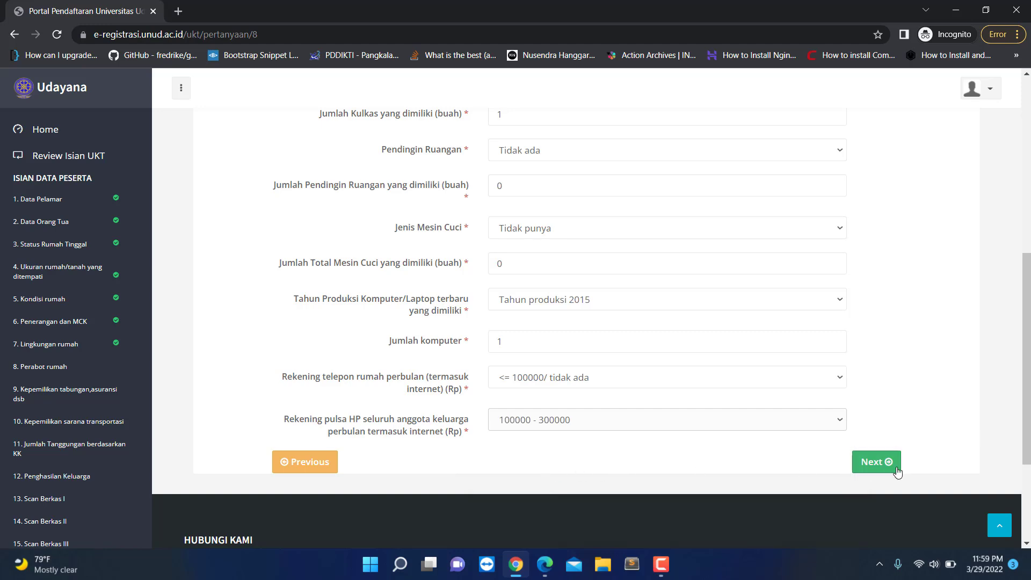
Step: Save Perabot Rumah, then set Tabungan and Emas both to <= 25 Juta
{"action": "left_click", "coordinate": [866, 464]}
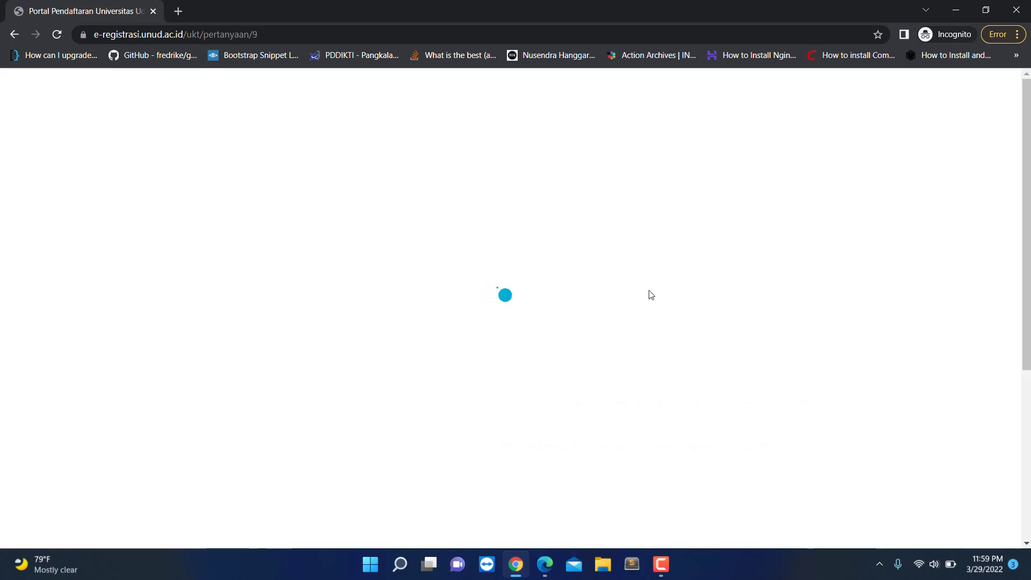
{"action": "scroll", "coordinate": [471, 304], "scroll_direction": "down", "scroll_amount": 4}
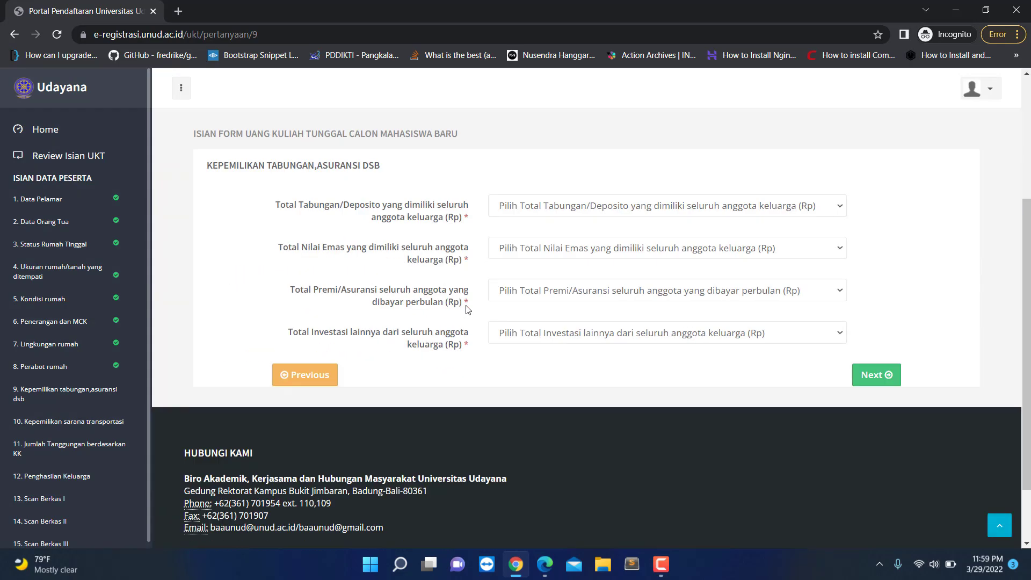
{"action": "scroll", "coordinate": [467, 309], "scroll_direction": "up", "scroll_amount": 1}
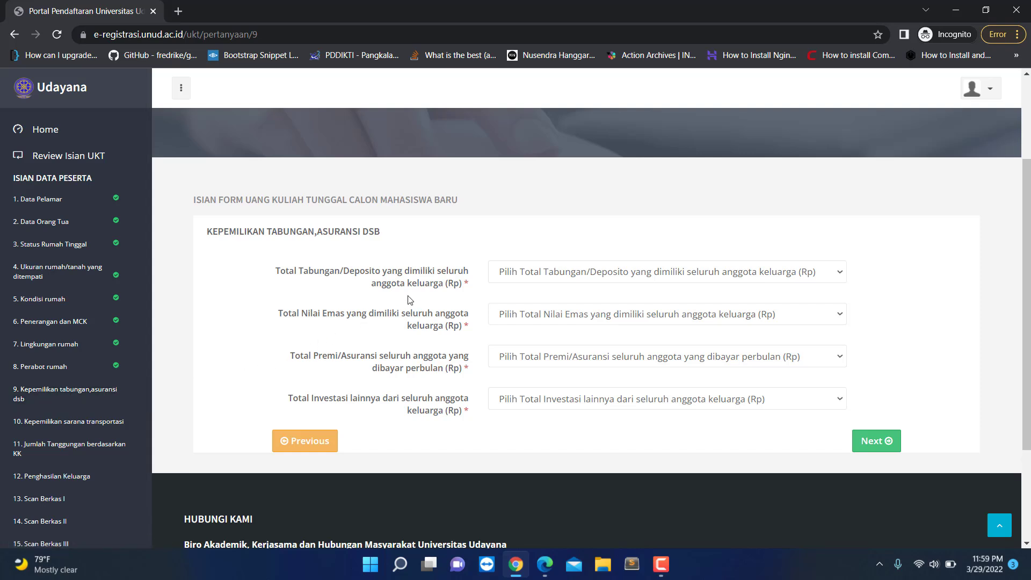
{"action": "left_click", "coordinate": [556, 276]}
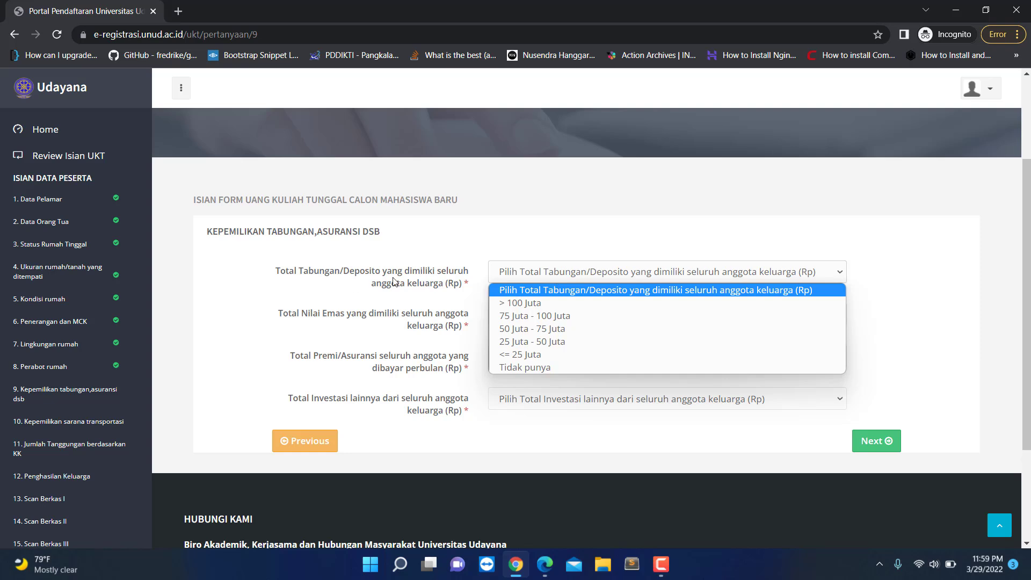
{"action": "left_click", "coordinate": [529, 354]}
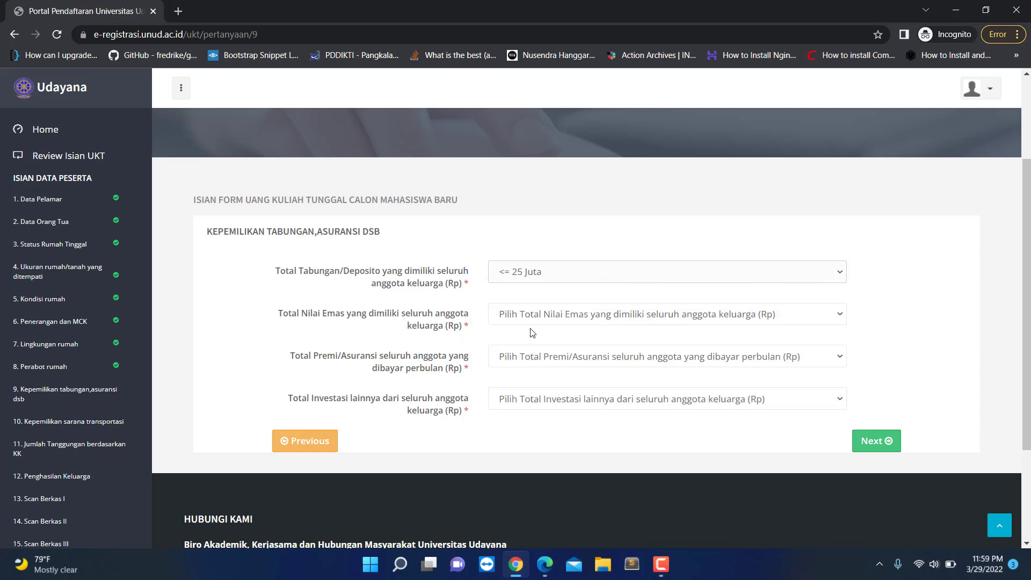
{"action": "left_click", "coordinate": [537, 316]}
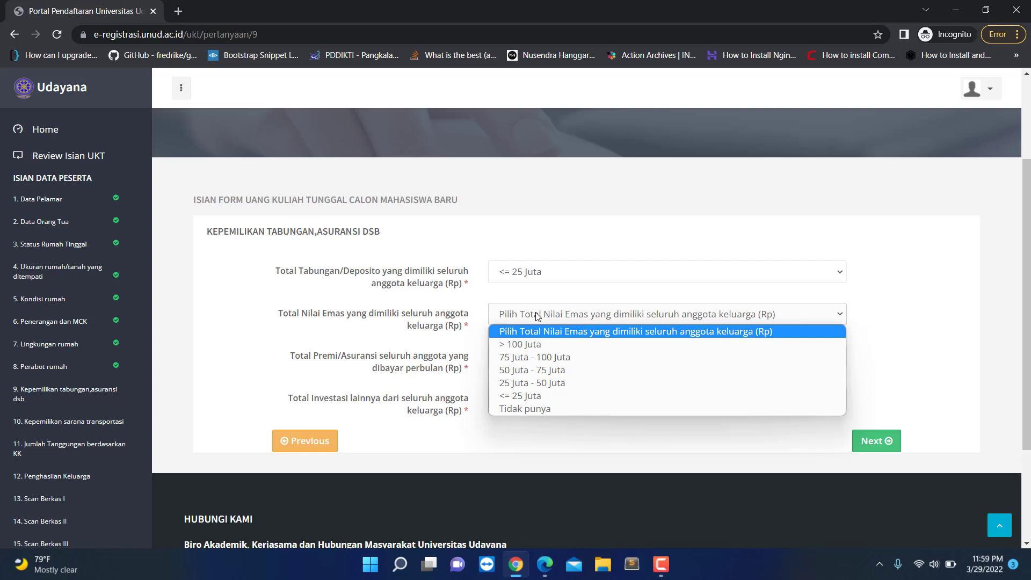
{"action": "left_click", "coordinate": [532, 397]}
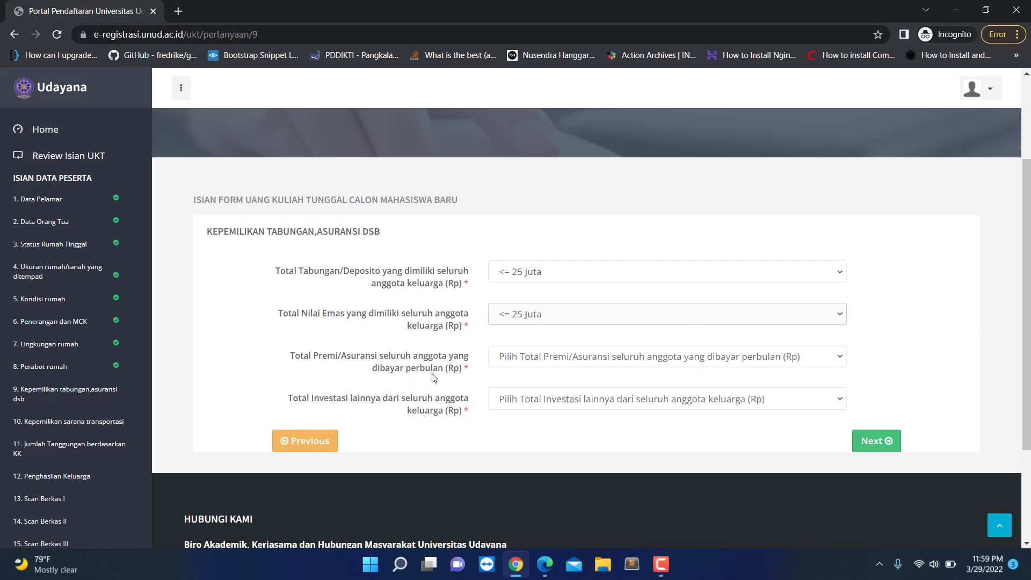
Step: Set Premi to 150 Ribu - 500 Ribu and Investasi to <= 25 Juta, then continue
{"action": "left_click", "coordinate": [537, 360]}
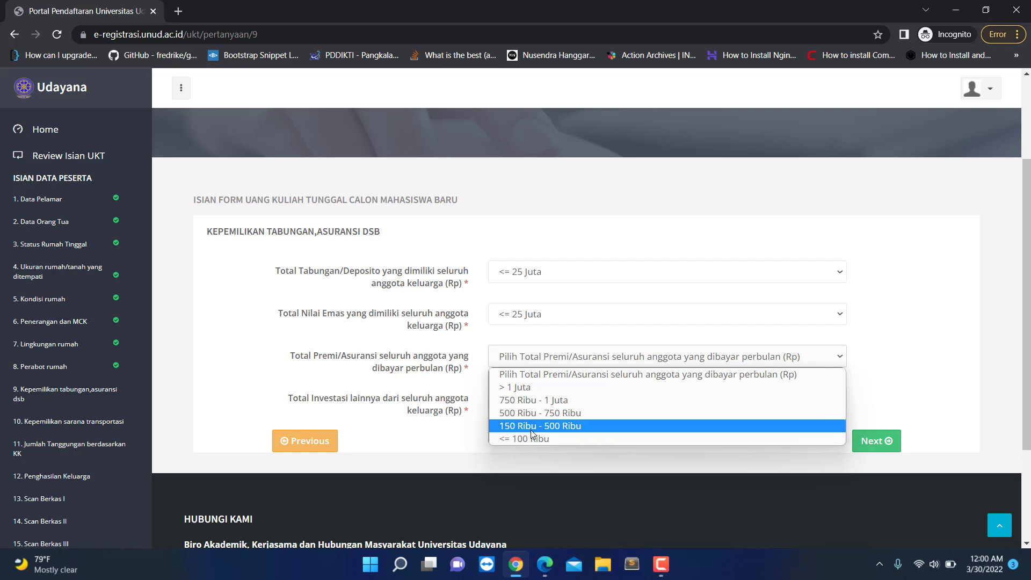
{"action": "left_click", "coordinate": [564, 428]}
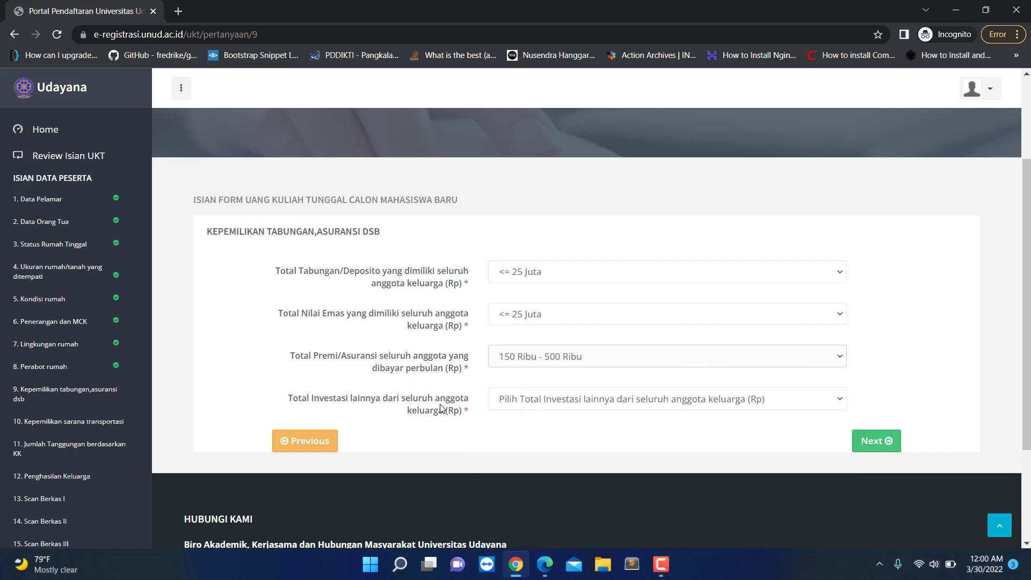
{"action": "left_click", "coordinate": [529, 404]}
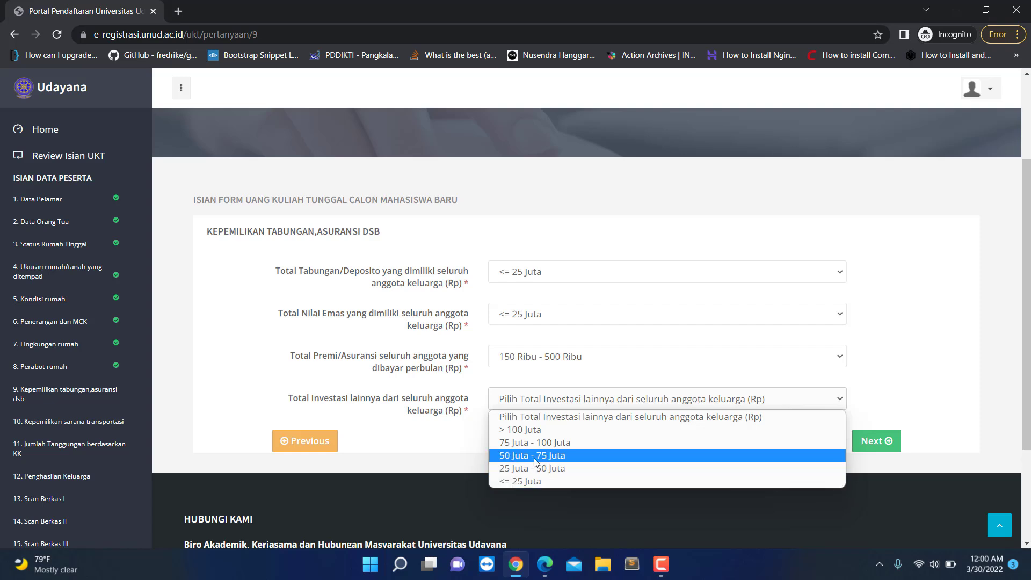
{"action": "left_click", "coordinate": [524, 482]}
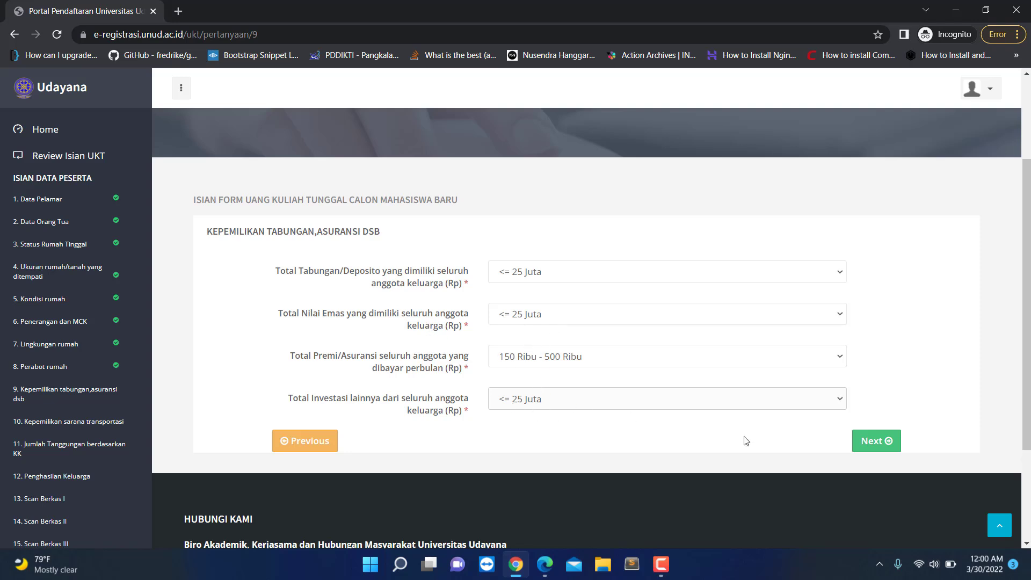
{"action": "left_click", "coordinate": [876, 440]}
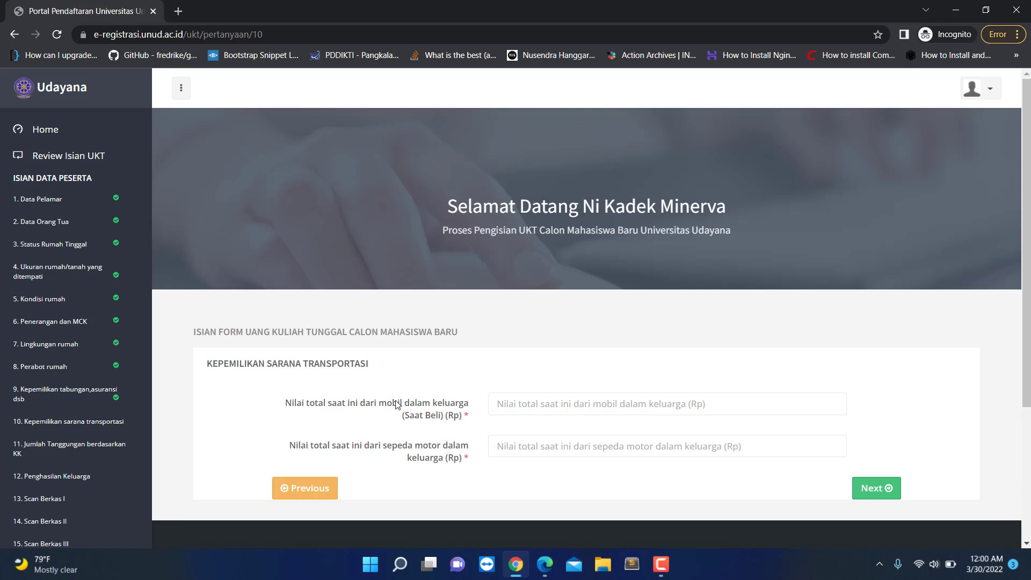
Step: Enter family car value 0 and motorcycle value 25,000,000, then continue to dependents
{"action": "left_click", "coordinate": [529, 405]}
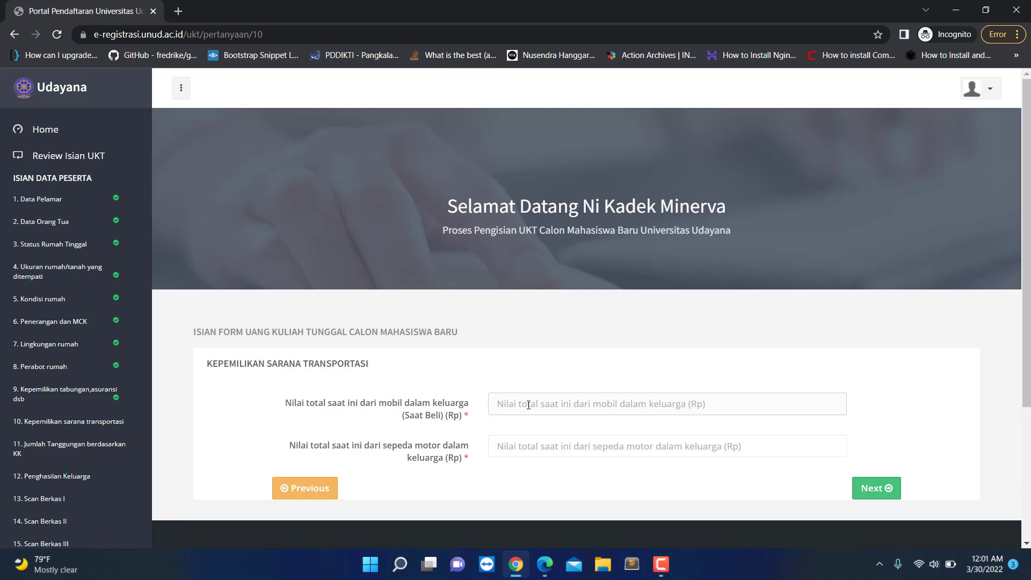
{"action": "type", "text": "0"}
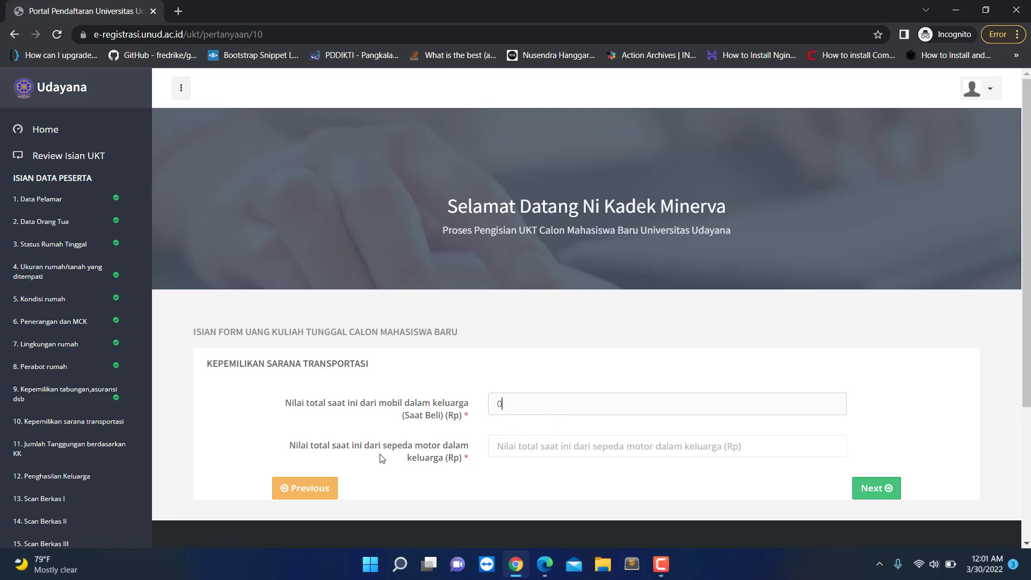
{"action": "left_click", "coordinate": [535, 448]}
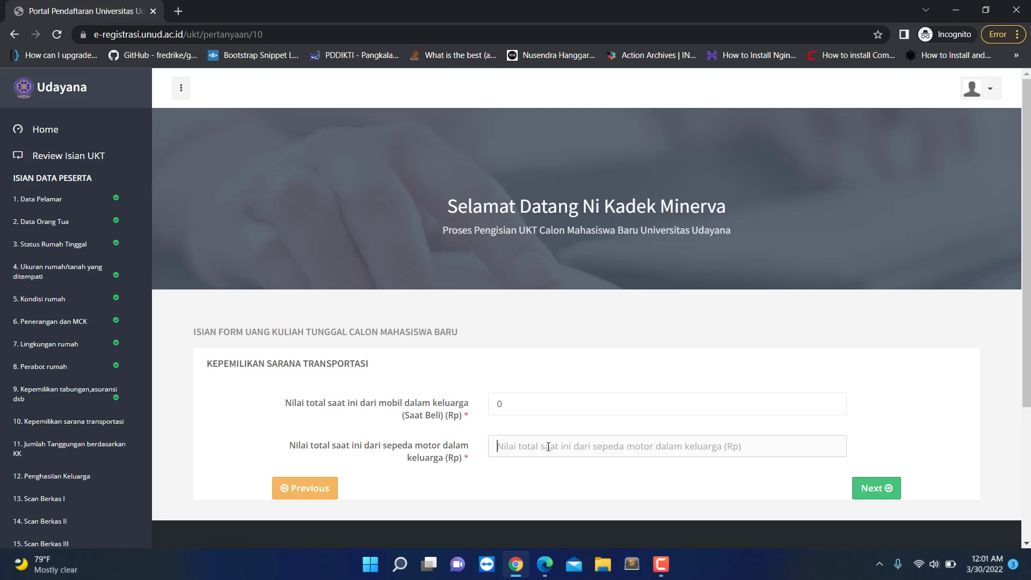
{"action": "type", "text": "25,000,0"}
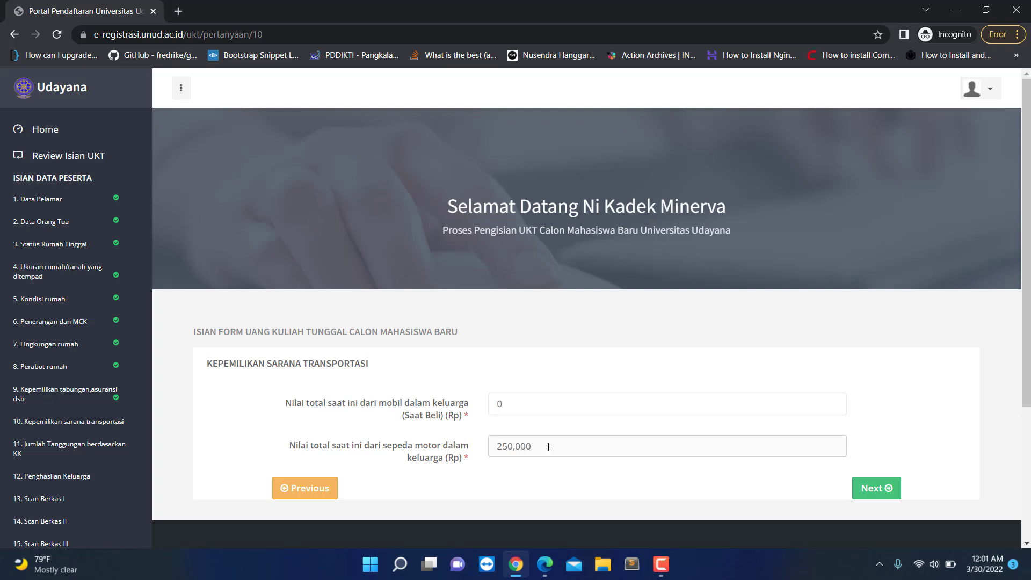
{"action": "type", "text": "00"}
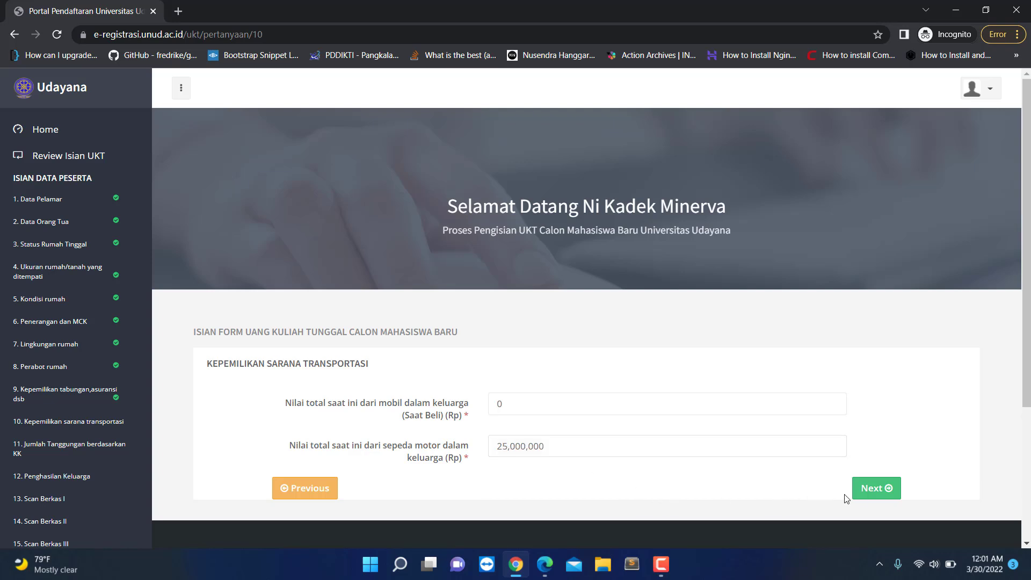
{"action": "left_click", "coordinate": [881, 489]}
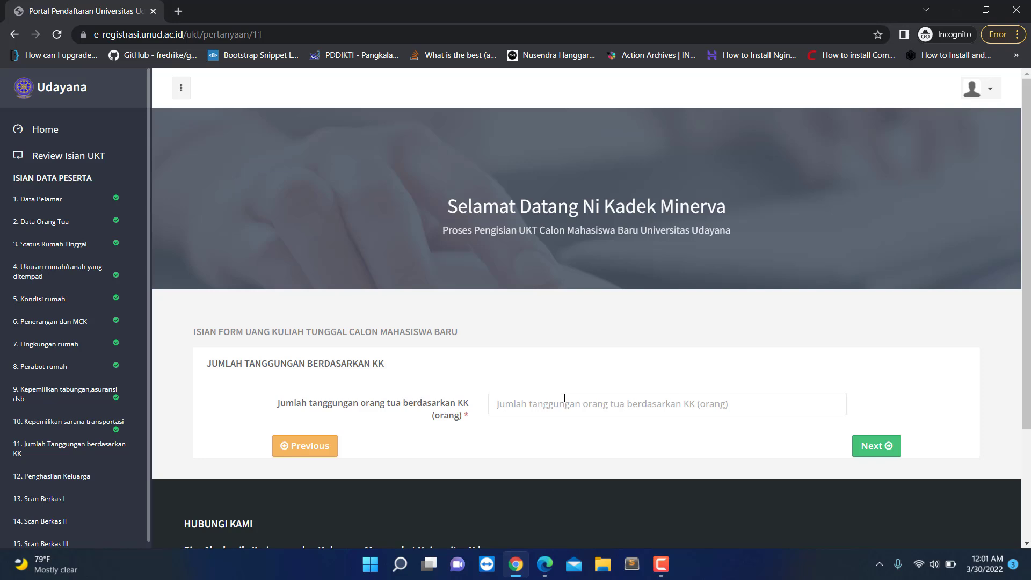
Step: Enter 1 on the current question, then record a total monthly family income of 5000000
{"action": "type", "text": "1"}
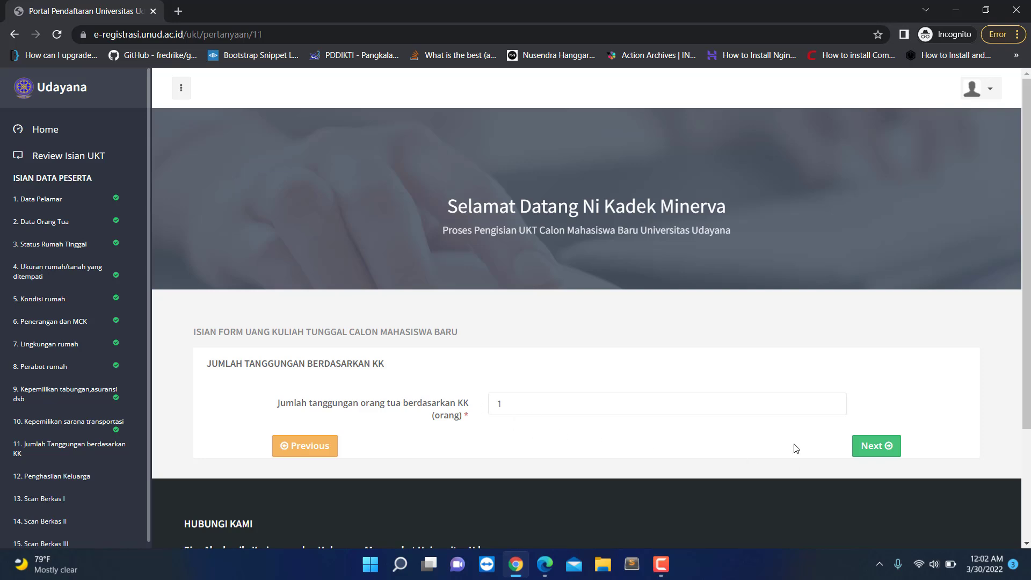
{"action": "left_click", "coordinate": [893, 455]}
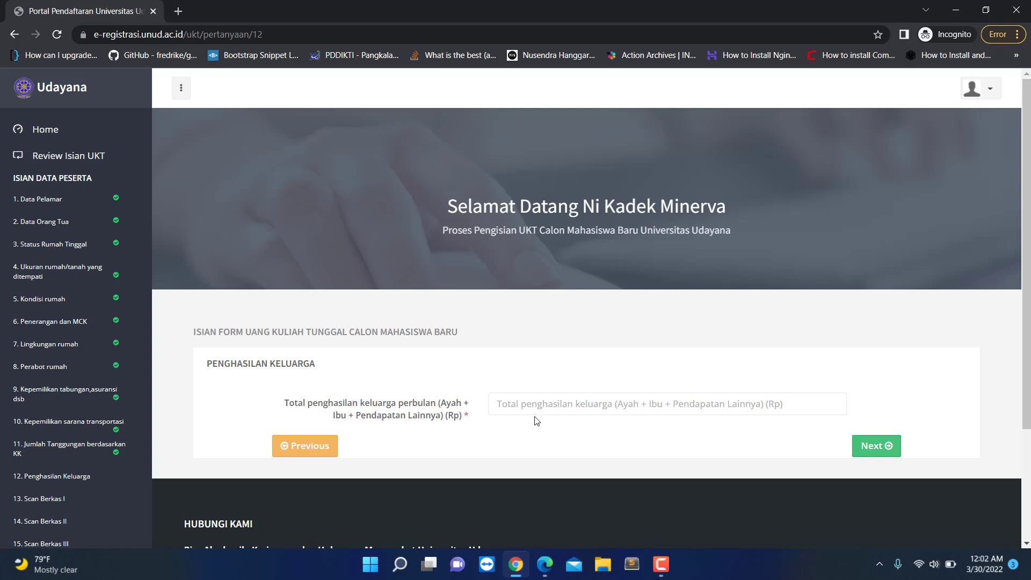
{"action": "left_click", "coordinate": [525, 406]}
{"action": "type", "text": "5000000"}
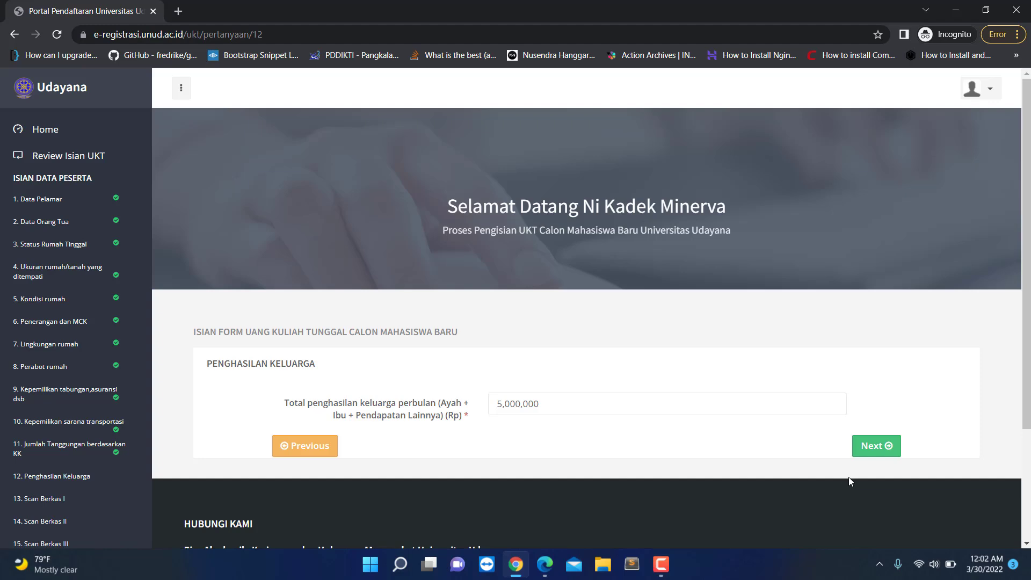
{"action": "left_click", "coordinate": [872, 446]}
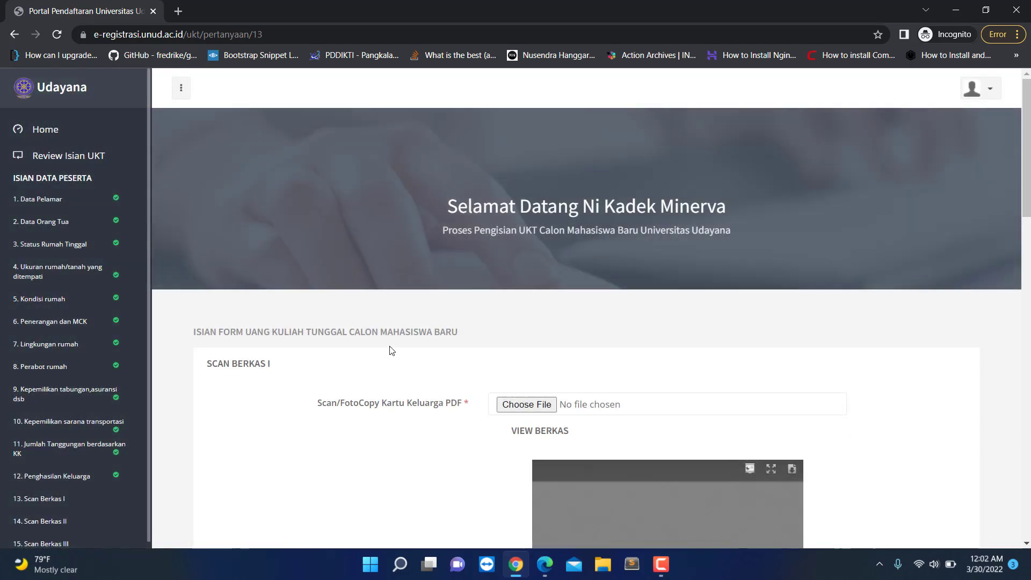
Step: Attach BLANK PDF.pdf from the Downloads folder as the Kartu Keluarga scan
{"action": "scroll", "coordinate": [49, 483], "scroll_direction": "down", "scroll_amount": 3}
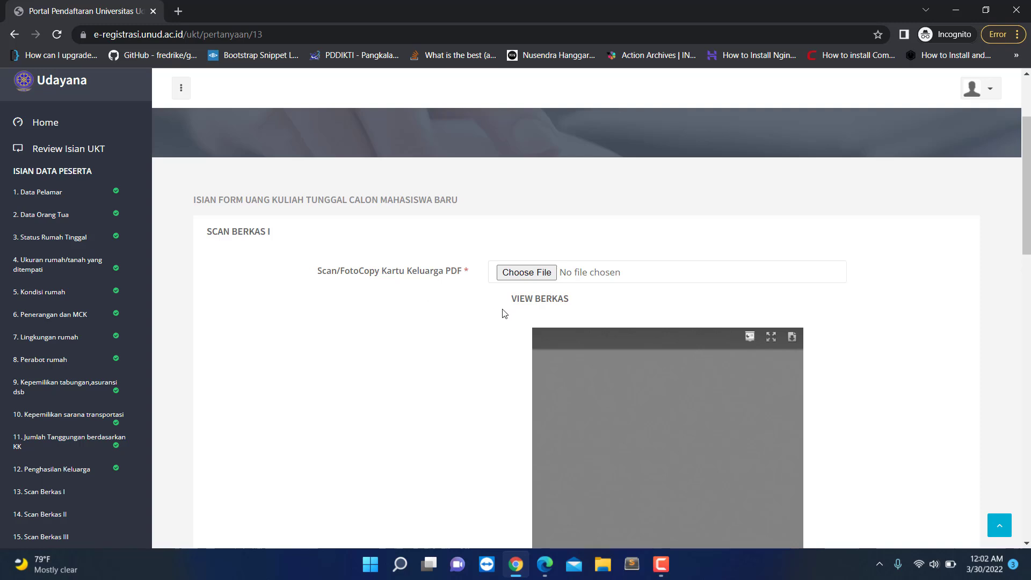
{"action": "scroll", "coordinate": [439, 334], "scroll_direction": "down", "scroll_amount": 1}
{"action": "scroll", "coordinate": [451, 309], "scroll_direction": "down", "scroll_amount": 3}
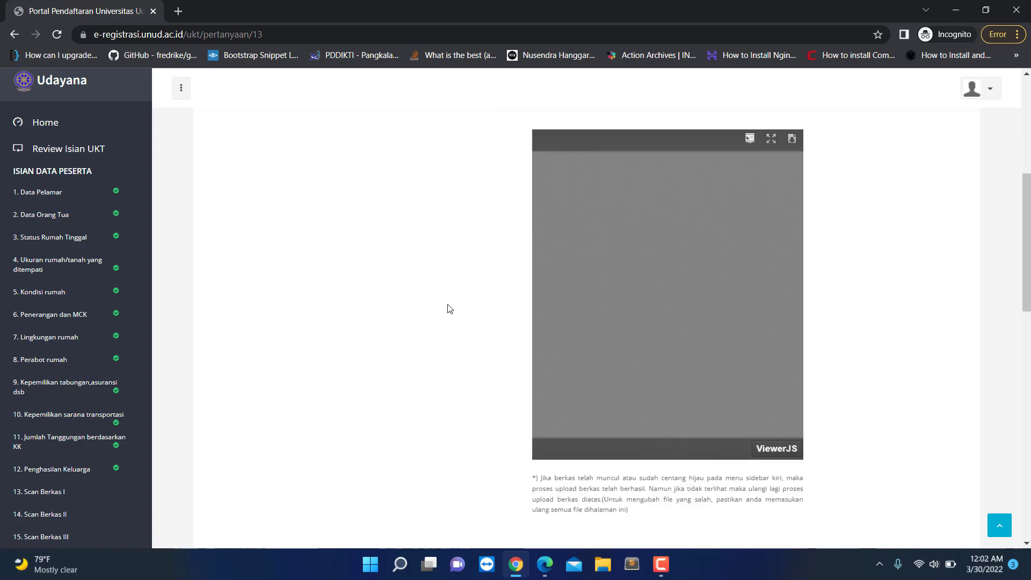
{"action": "scroll", "coordinate": [450, 309], "scroll_direction": "up", "scroll_amount": 3}
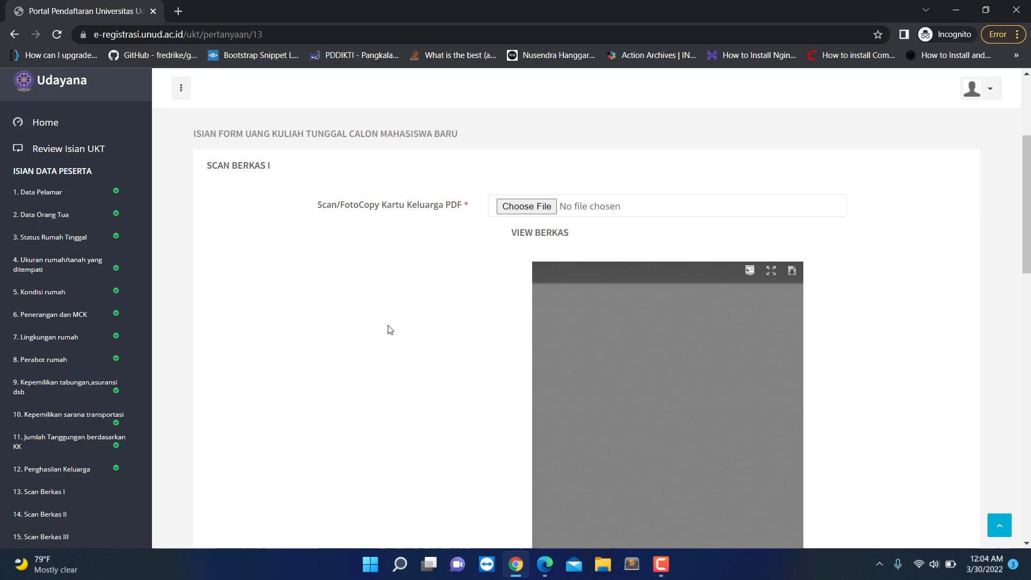
{"action": "left_click", "coordinate": [528, 208]}
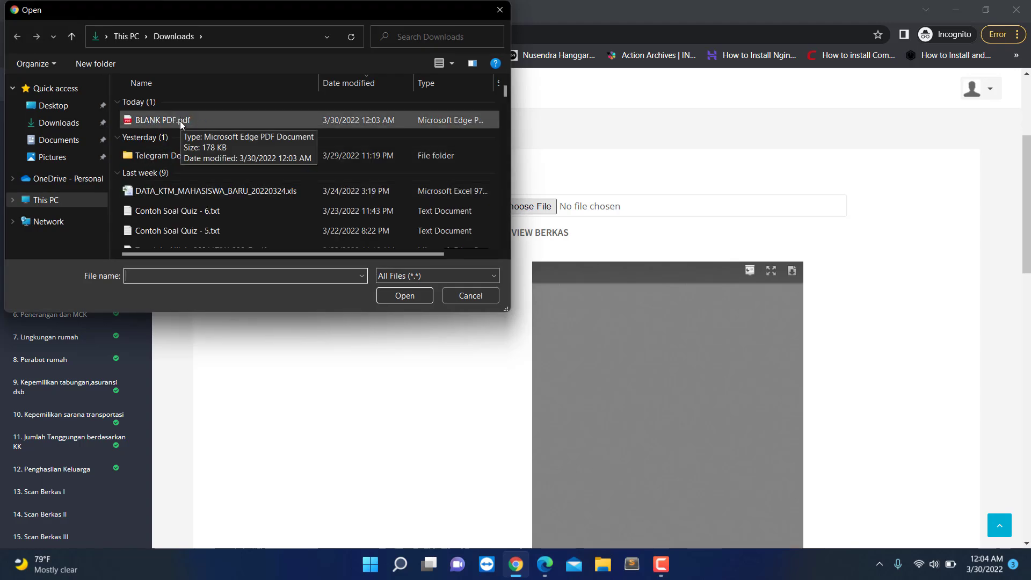
{"action": "left_click", "coordinate": [160, 124]}
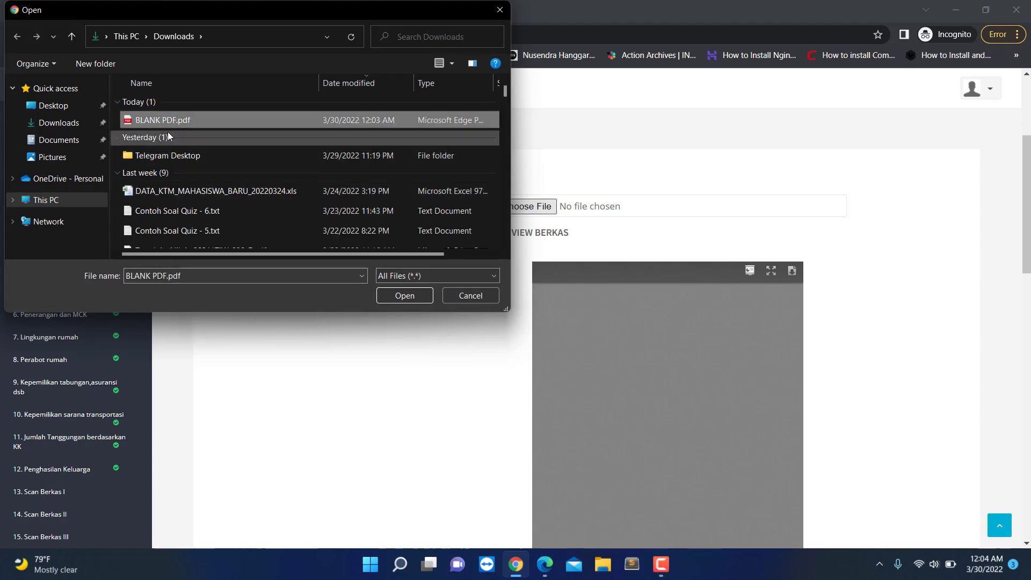
{"action": "left_click", "coordinate": [59, 141]}
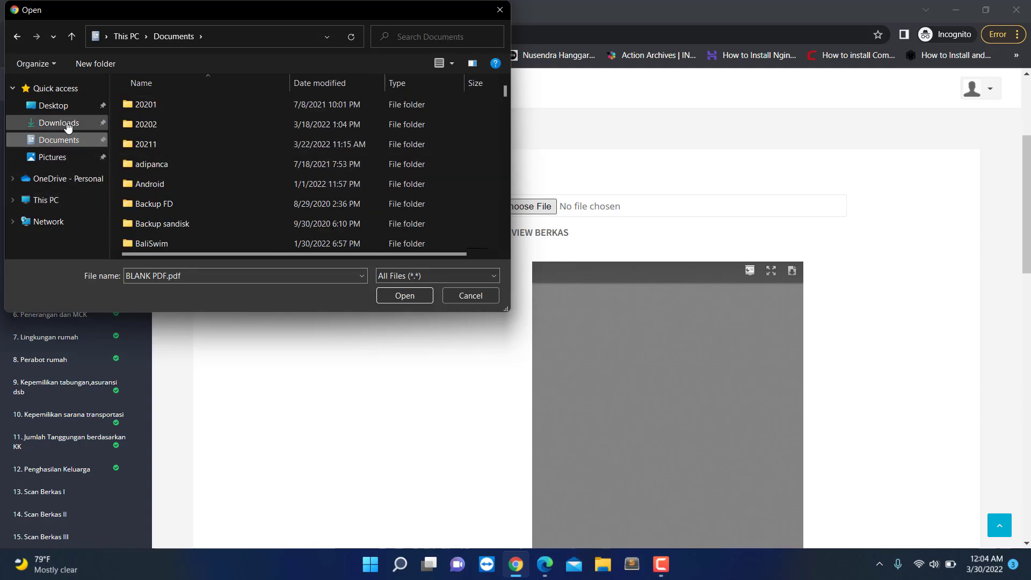
{"action": "left_click", "coordinate": [86, 123]}
{"action": "left_click", "coordinate": [159, 118]}
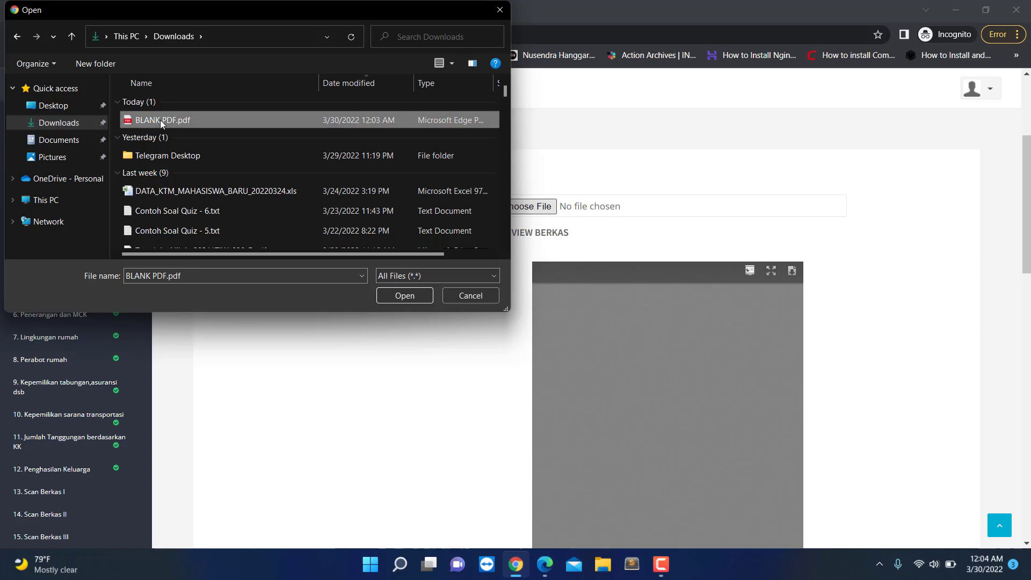
{"action": "left_click", "coordinate": [402, 297]}
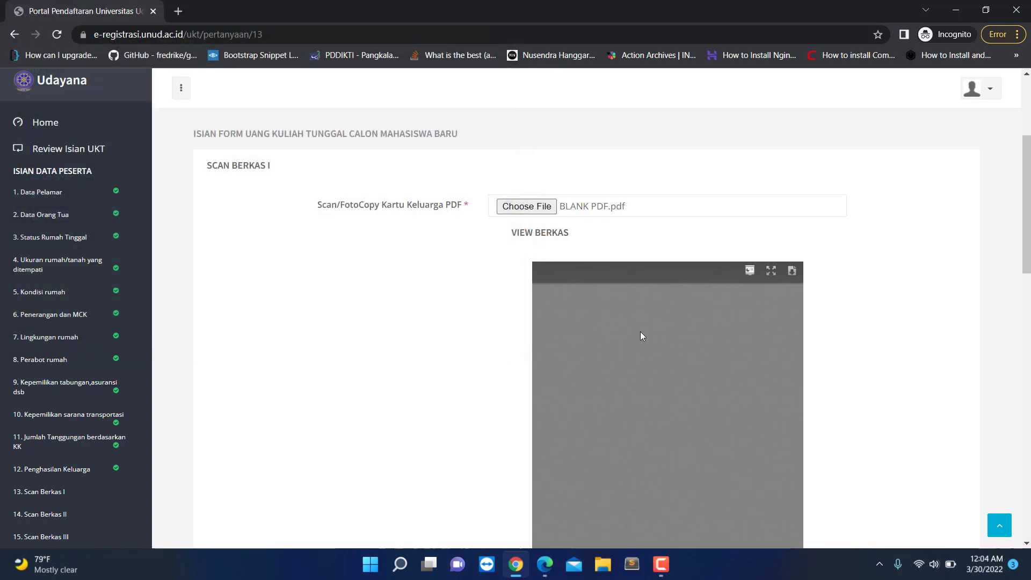
{"action": "scroll", "coordinate": [430, 352], "scroll_direction": "down", "scroll_amount": 7}
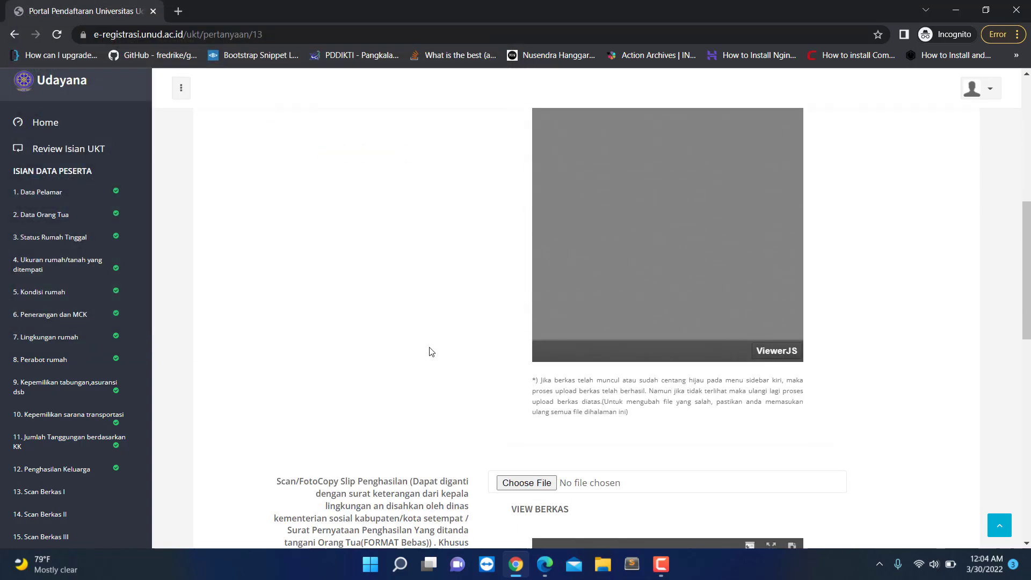
Step: Attach BLANK PDF.pdf from Downloads as the Slip Penghasilan scan
{"action": "left_click", "coordinate": [526, 317]}
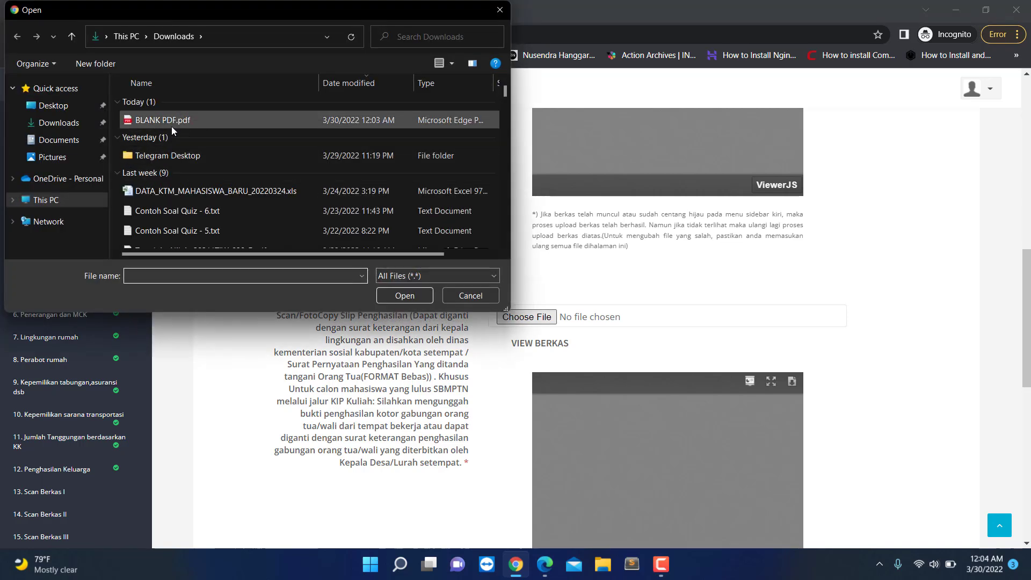
{"action": "left_click", "coordinate": [144, 121]}
{"action": "left_click", "coordinate": [402, 296]}
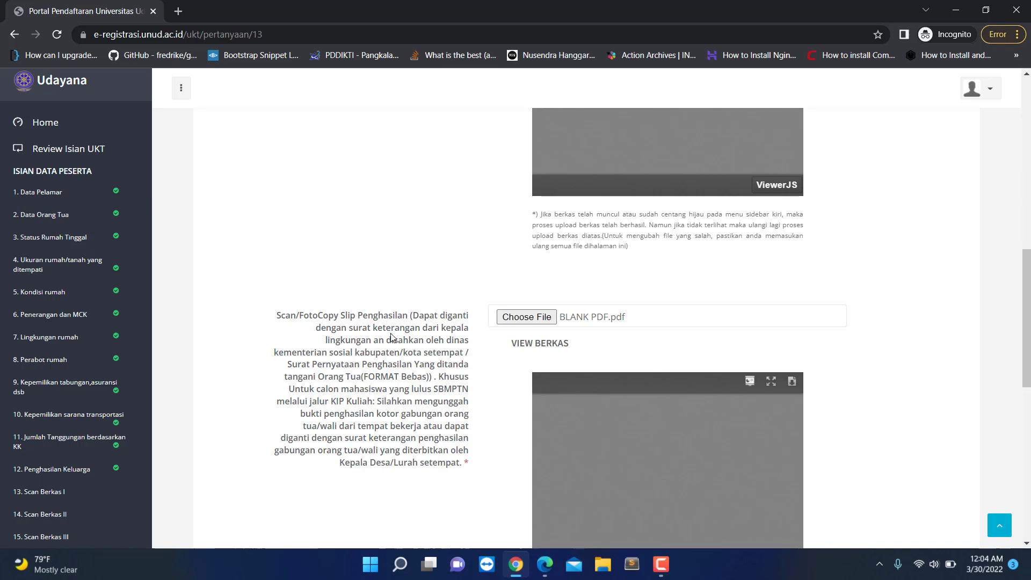
Step: Highlight and read parts of the Slip Penghasilan label and upload instructions
{"action": "left_click_drag", "start_coordinate": [338, 312], "coordinate": [374, 319]}
{"action": "left_click", "coordinate": [409, 332]}
{"action": "mouse_move", "coordinate": [387, 330]}
{"action": "left_mouse_down"}
{"action": "mouse_move", "coordinate": [359, 346]}
{"action": "mouse_move", "coordinate": [375, 341]}
{"action": "left_mouse_up"}
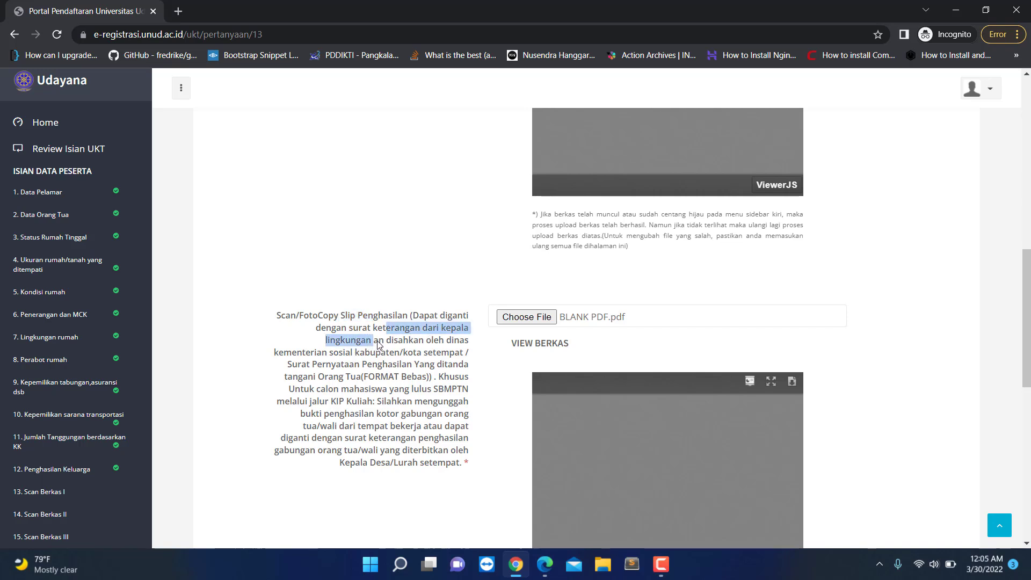
{"action": "left_click", "coordinate": [439, 363]}
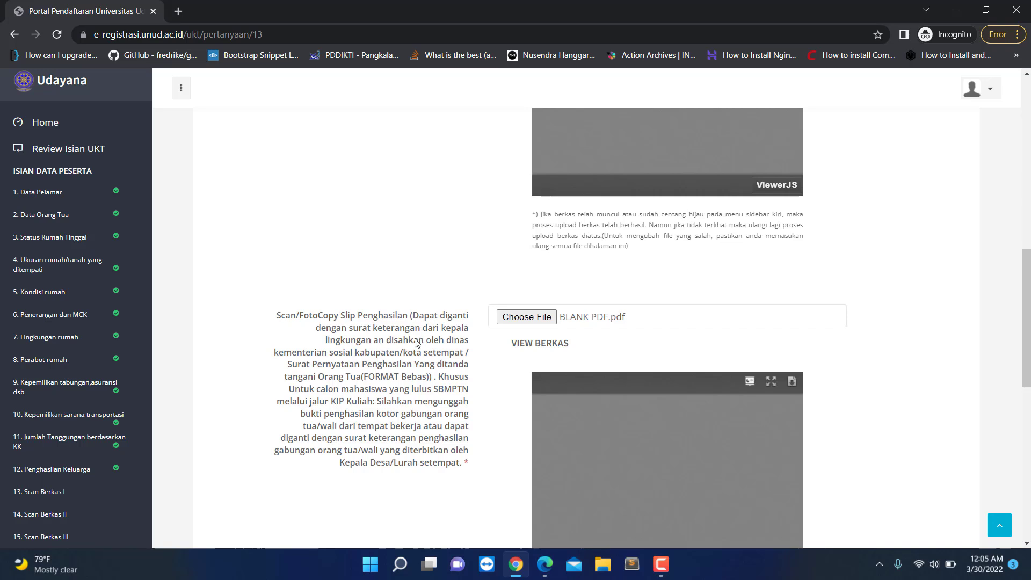
{"action": "left_click_drag", "start_coordinate": [418, 344], "coordinate": [459, 356]}
{"action": "left_click", "coordinate": [466, 357]}
Step: Review the Kartu Keluarga and Slip Penghasilan PDF previews and continue past Scan Berkas I
{"action": "scroll", "coordinate": [475, 388], "scroll_direction": "down", "scroll_amount": 7}
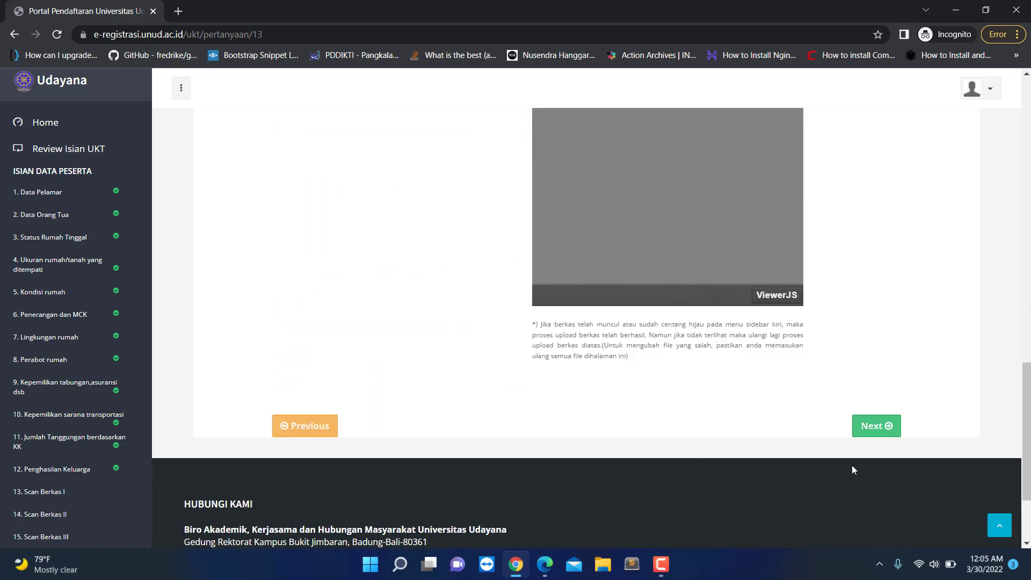
{"action": "scroll", "coordinate": [715, 451], "scroll_direction": "up", "scroll_amount": 8}
{"action": "scroll", "coordinate": [576, 434], "scroll_direction": "down", "scroll_amount": 4}
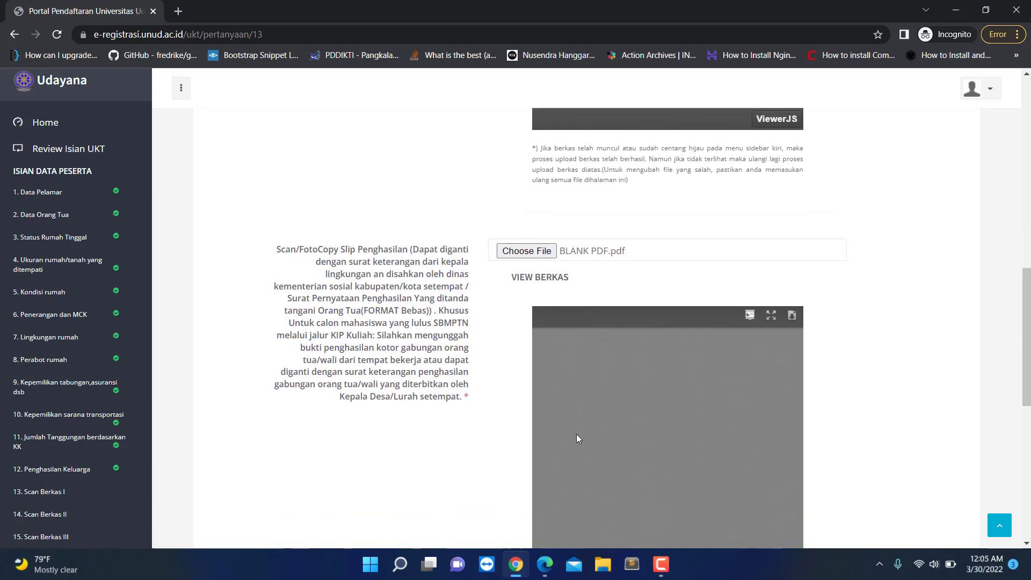
{"action": "scroll", "coordinate": [576, 434], "scroll_direction": "down", "scroll_amount": 4}
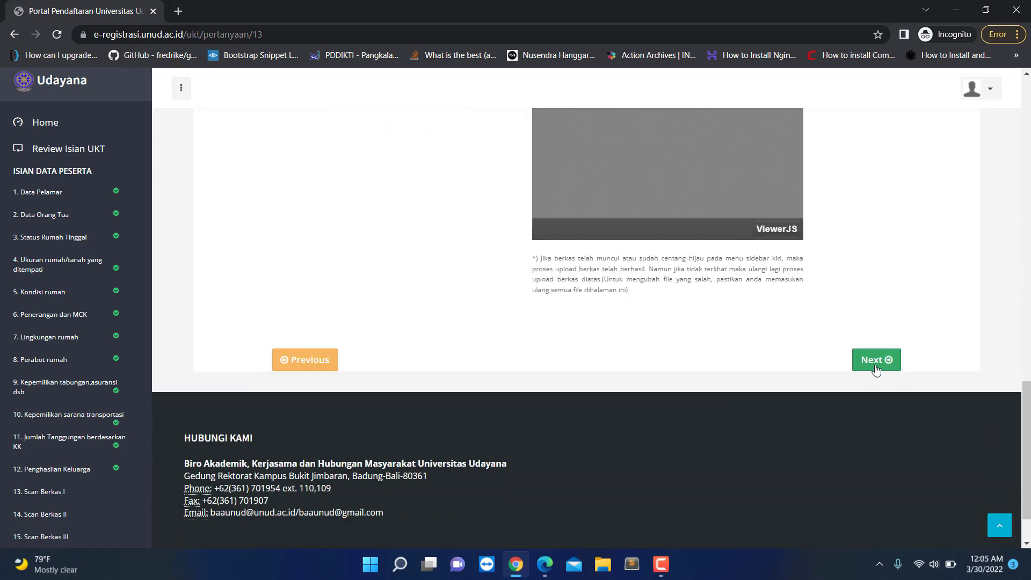
{"action": "scroll", "coordinate": [466, 406], "scroll_direction": "up", "scroll_amount": 5}
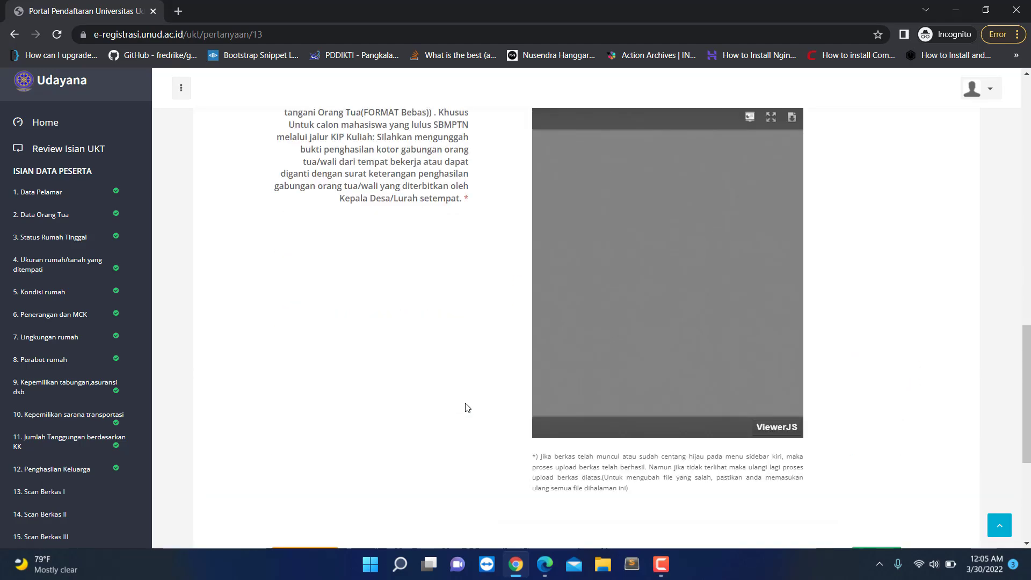
{"action": "scroll", "coordinate": [468, 408], "scroll_direction": "up", "scroll_amount": 5}
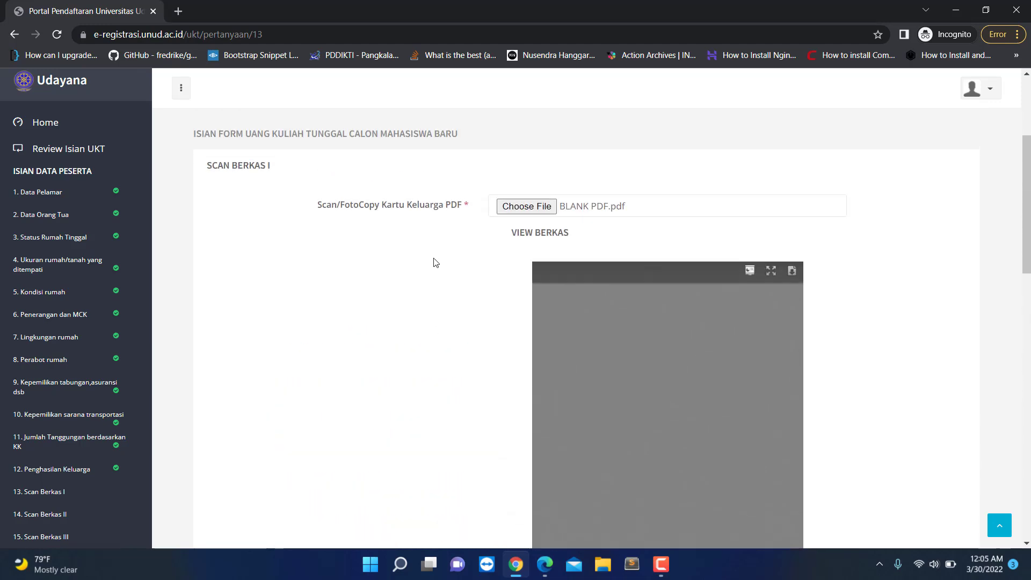
{"action": "scroll", "coordinate": [403, 307], "scroll_direction": "down", "scroll_amount": 2}
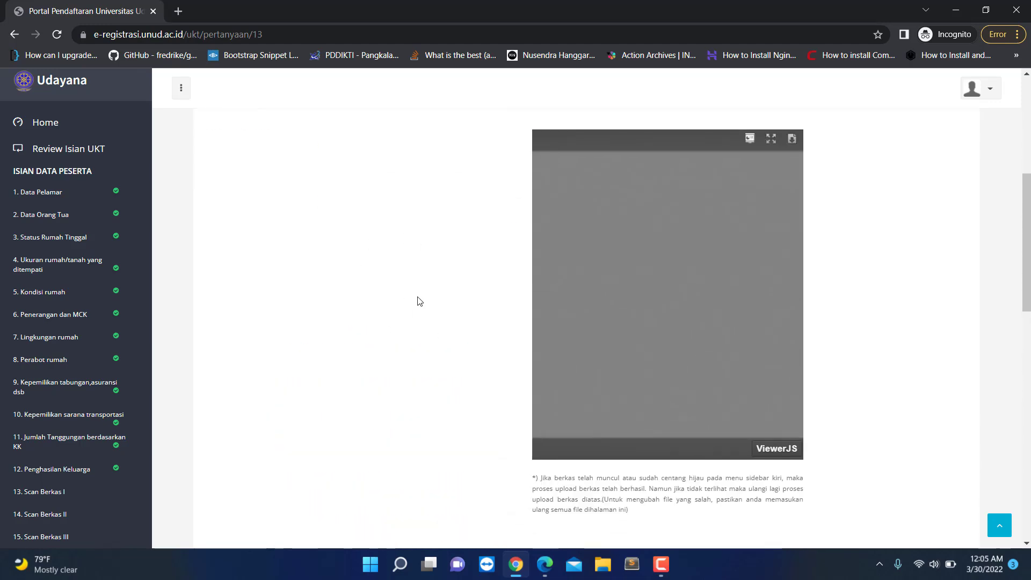
{"action": "scroll", "coordinate": [417, 300], "scroll_direction": "up", "scroll_amount": 2}
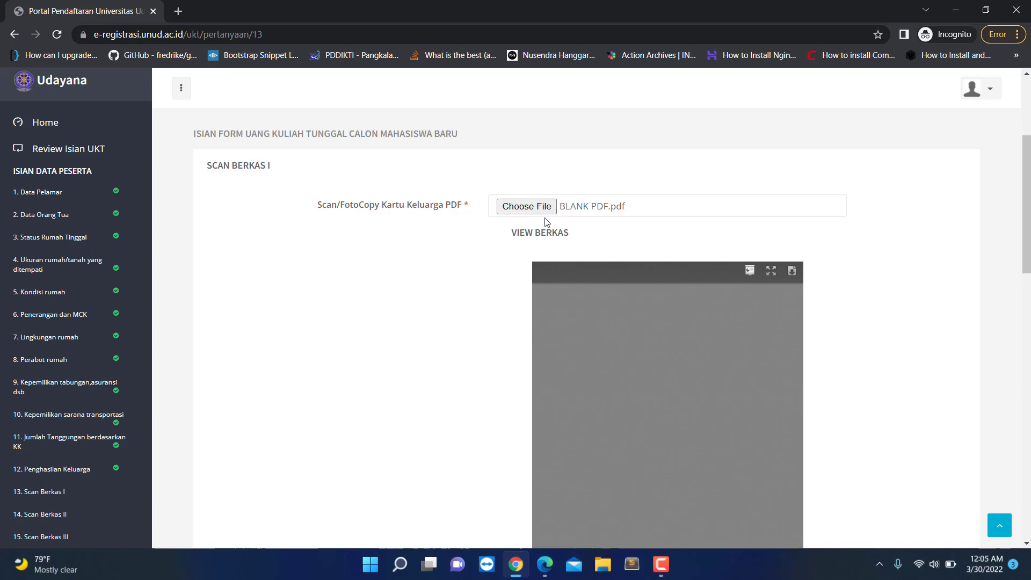
{"action": "scroll", "coordinate": [521, 254], "scroll_direction": "down", "scroll_amount": 1}
{"action": "scroll", "coordinate": [516, 270], "scroll_direction": "down", "scroll_amount": 5}
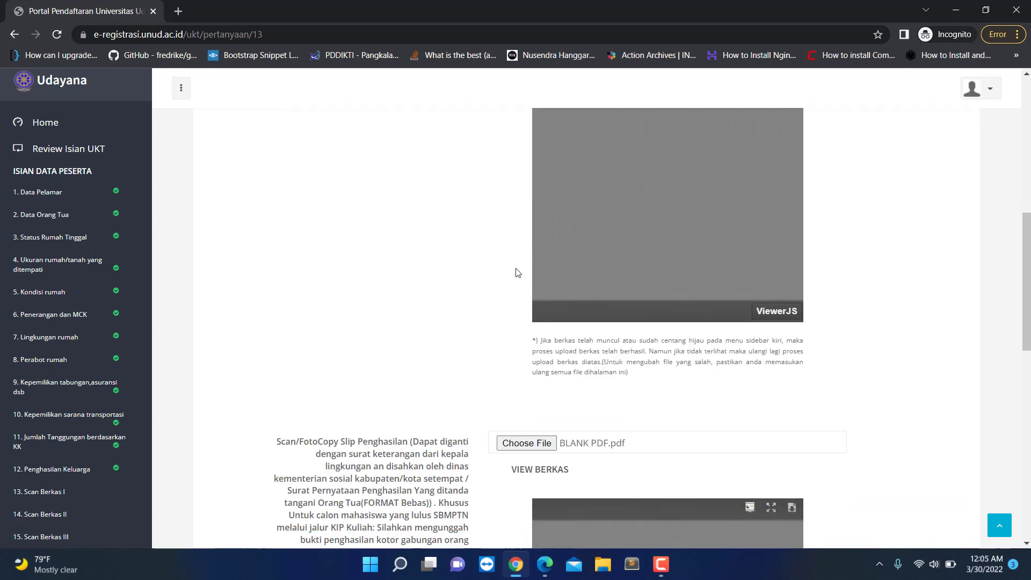
{"action": "scroll", "coordinate": [495, 345], "scroll_direction": "up", "scroll_amount": 5}
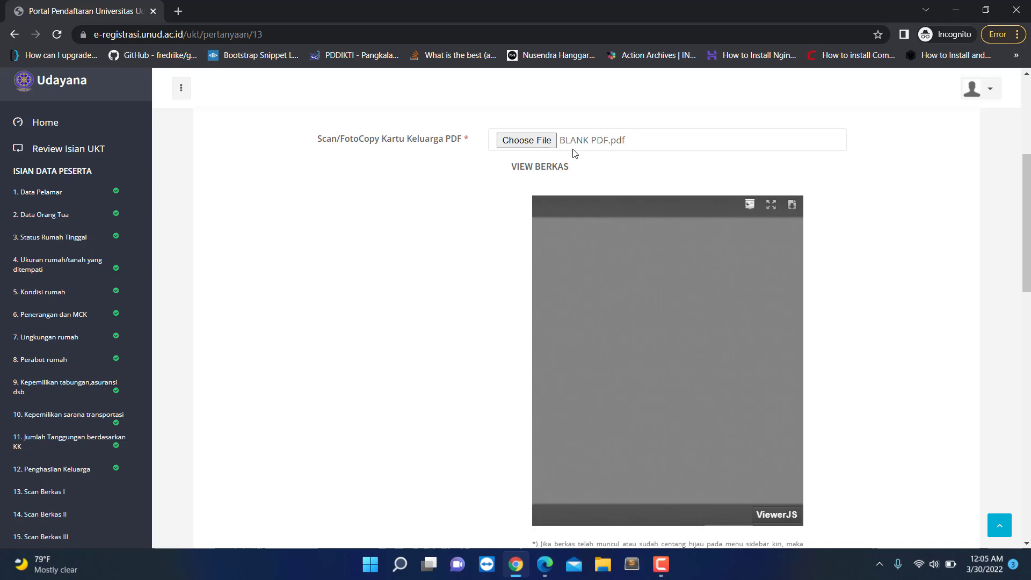
{"action": "scroll", "coordinate": [484, 362], "scroll_direction": "down", "scroll_amount": 8}
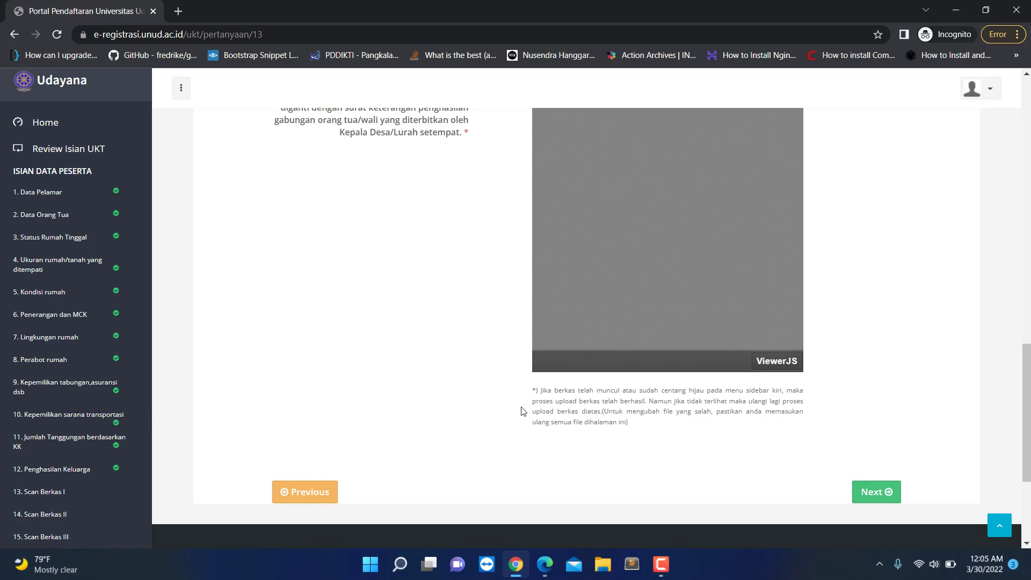
{"action": "scroll", "coordinate": [513, 414], "scroll_direction": "up", "scroll_amount": 5}
{"action": "scroll", "coordinate": [505, 354], "scroll_direction": "up", "scroll_amount": 5}
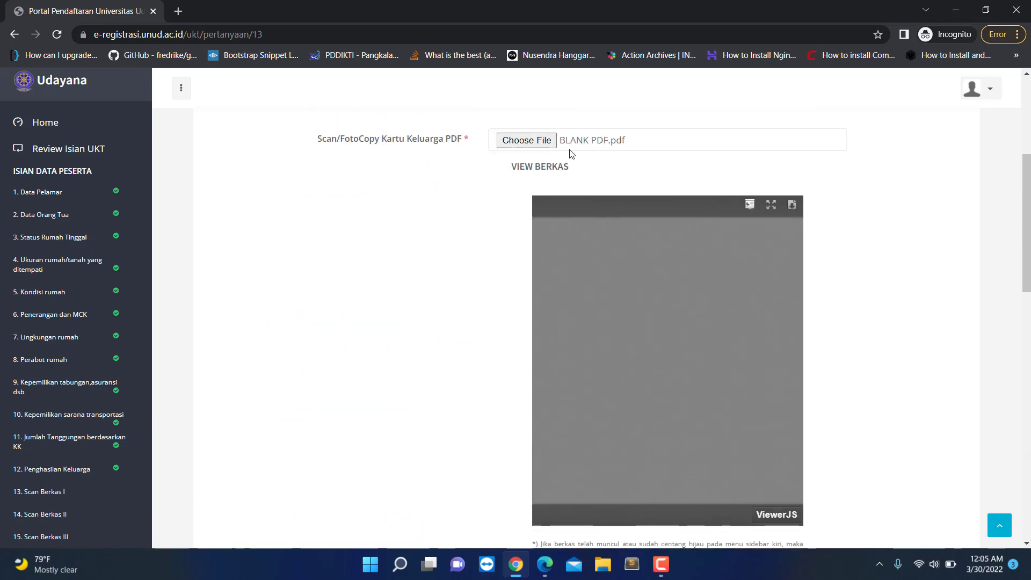
{"action": "scroll", "coordinate": [514, 334], "scroll_direction": "down", "scroll_amount": 5}
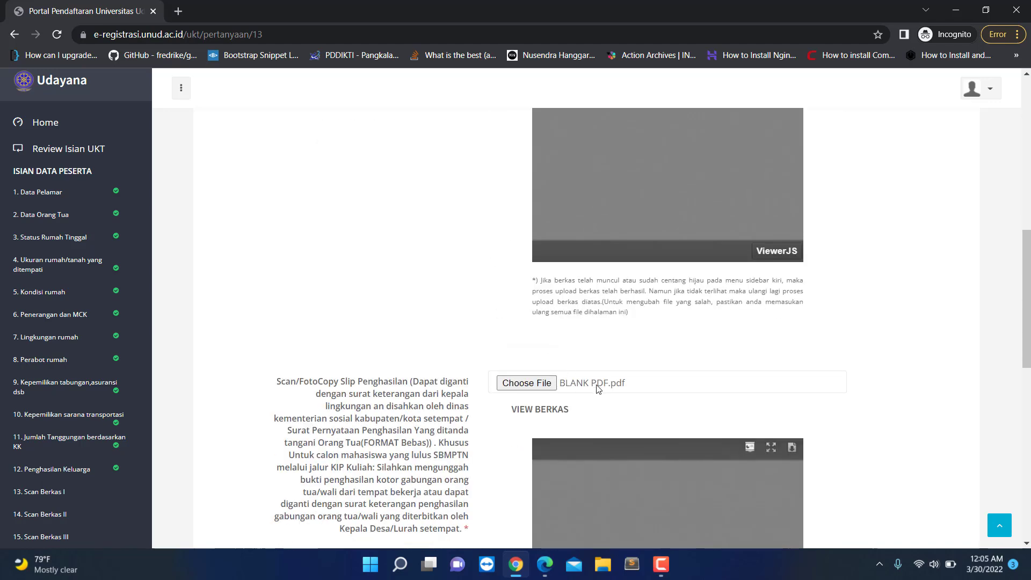
{"action": "scroll", "coordinate": [652, 392], "scroll_direction": "down", "scroll_amount": 7}
{"action": "left_click", "coordinate": [886, 428]}
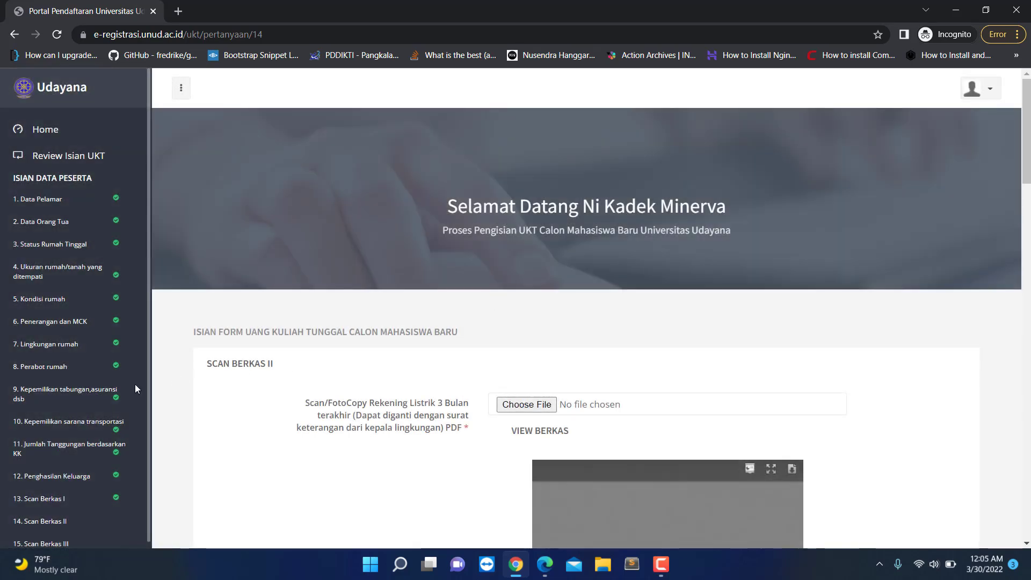
Step: Return to '13. Scan Berkas I' from the sidebar and look over the uploaded PDF previews again
{"action": "left_click", "coordinate": [67, 502]}
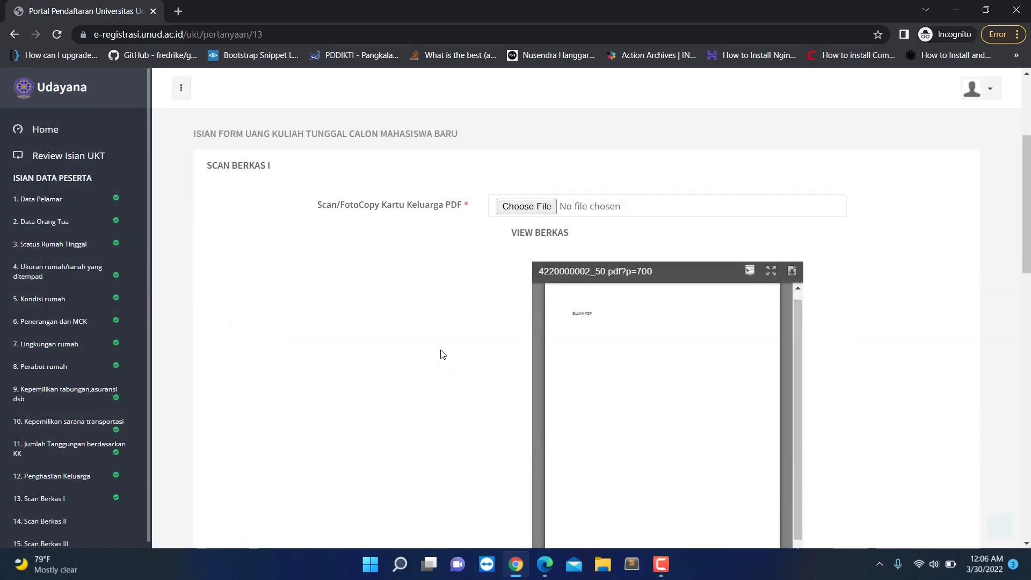
{"action": "scroll", "coordinate": [442, 354], "scroll_direction": "down", "scroll_amount": 3}
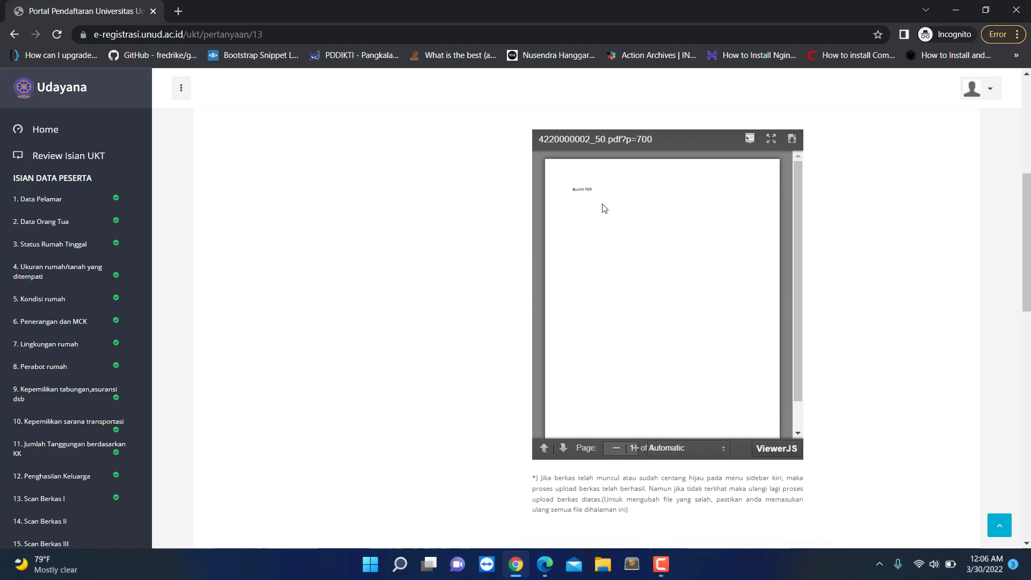
{"action": "scroll", "coordinate": [622, 278], "scroll_direction": "down", "scroll_amount": 10}
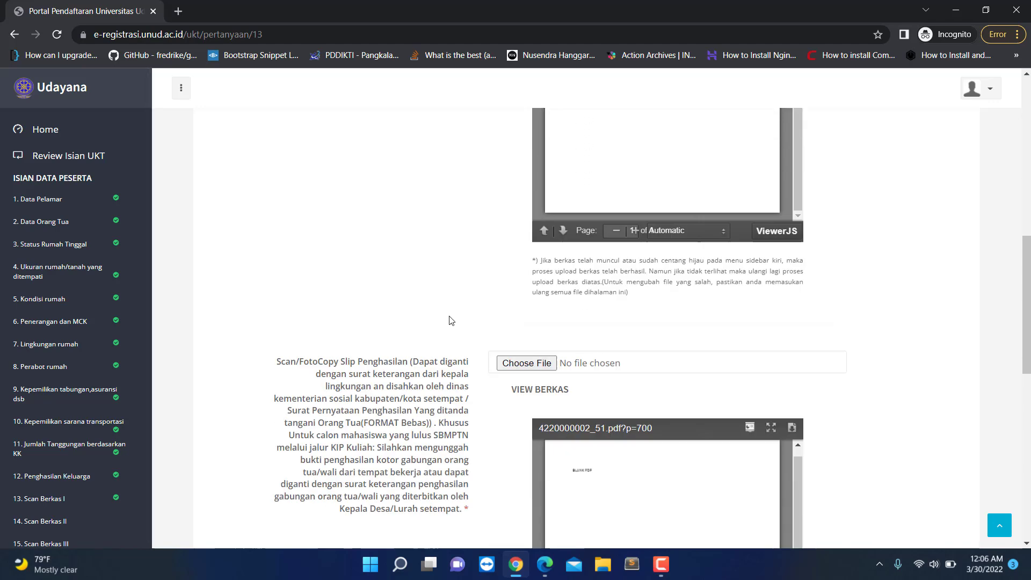
{"action": "scroll", "coordinate": [675, 352], "scroll_direction": "up", "scroll_amount": 12}
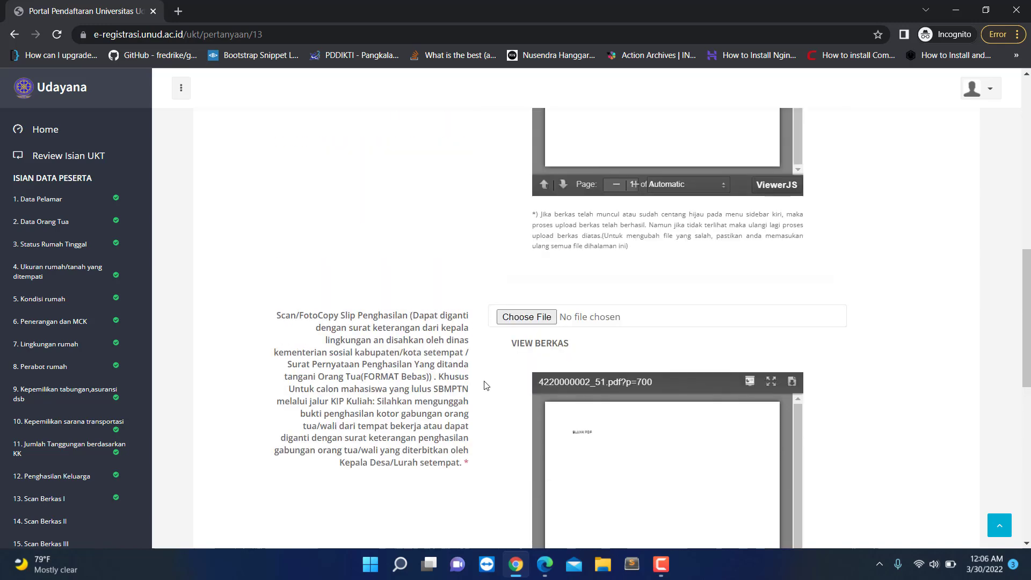
{"action": "scroll", "coordinate": [437, 391], "scroll_direction": "down", "scroll_amount": 3}
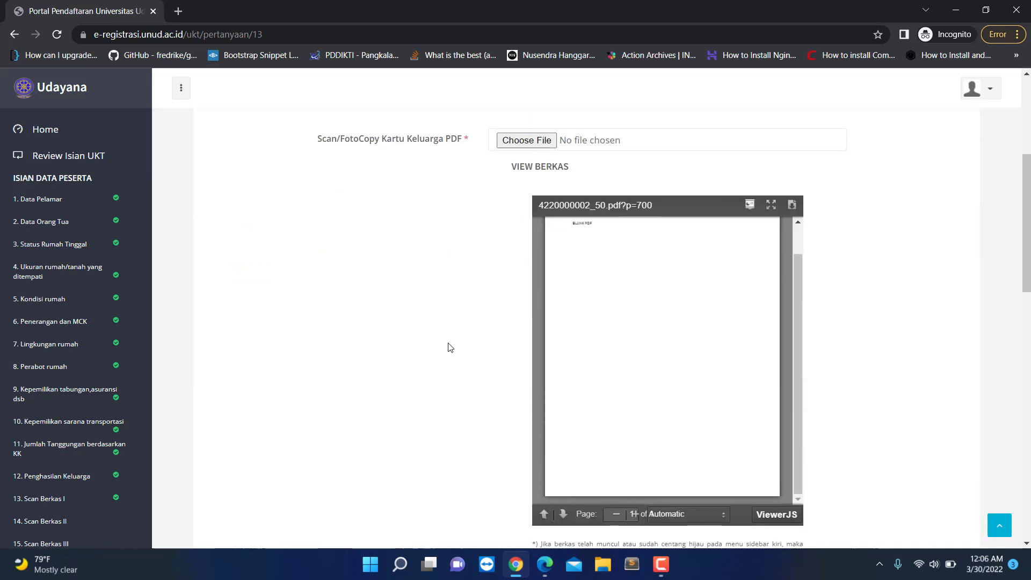
{"action": "scroll", "coordinate": [448, 334], "scroll_direction": "up", "scroll_amount": 2}
{"action": "scroll", "coordinate": [532, 344], "scroll_direction": "down", "scroll_amount": 2}
{"action": "scroll", "coordinate": [465, 352], "scroll_direction": "down", "scroll_amount": 5}
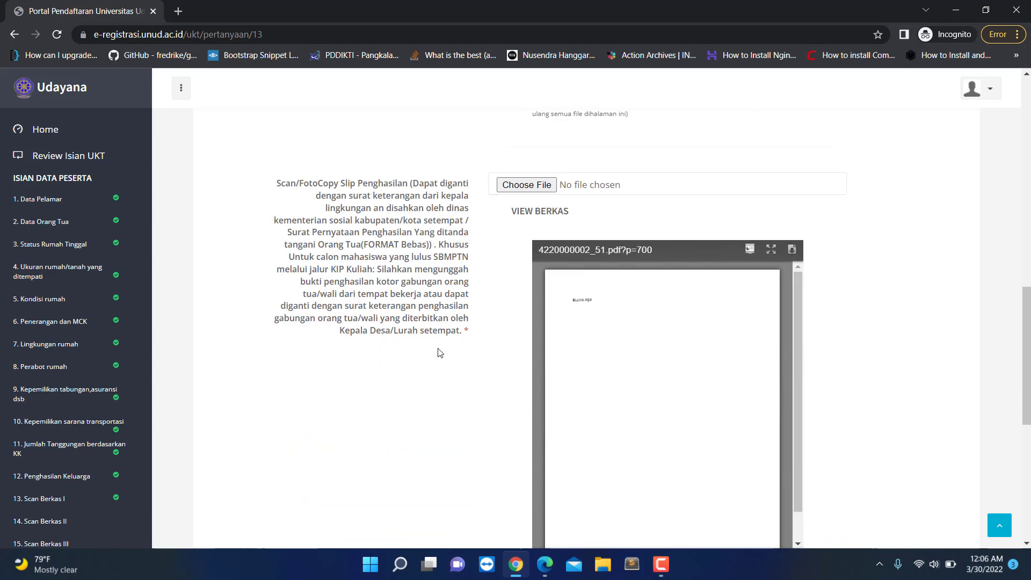
{"action": "scroll", "coordinate": [442, 355], "scroll_direction": "up", "scroll_amount": 8}
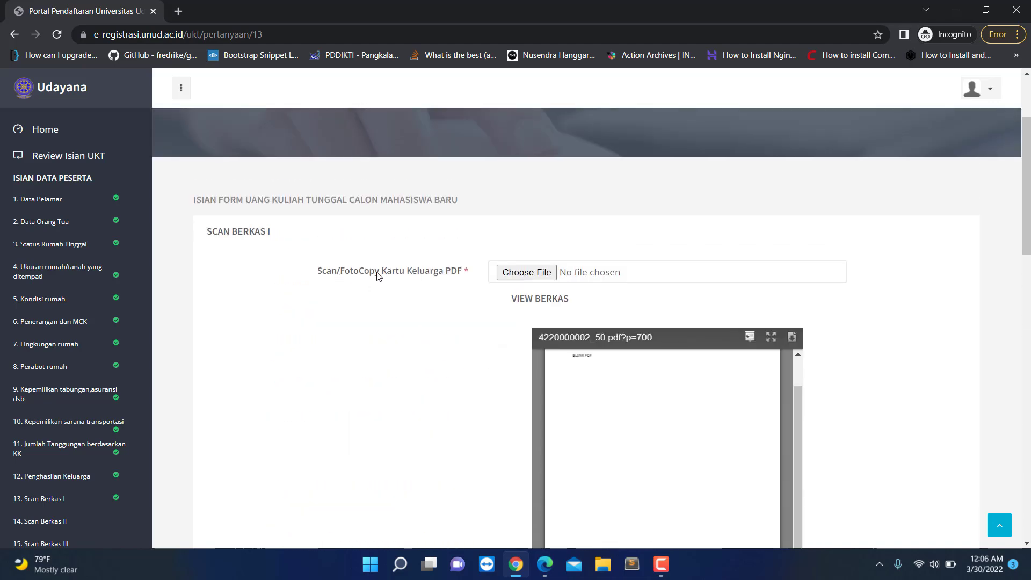
Step: Re-attach BLANK PDF.pdf as the Kartu Keluarga scan and save the page
{"action": "left_click", "coordinate": [527, 272]}
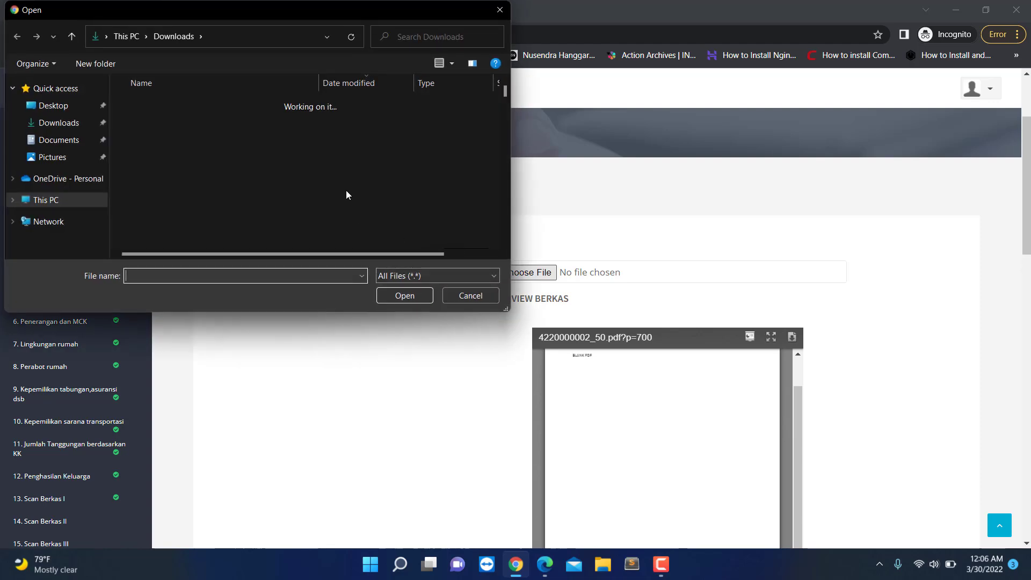
{"action": "double_click", "coordinate": [187, 120]}
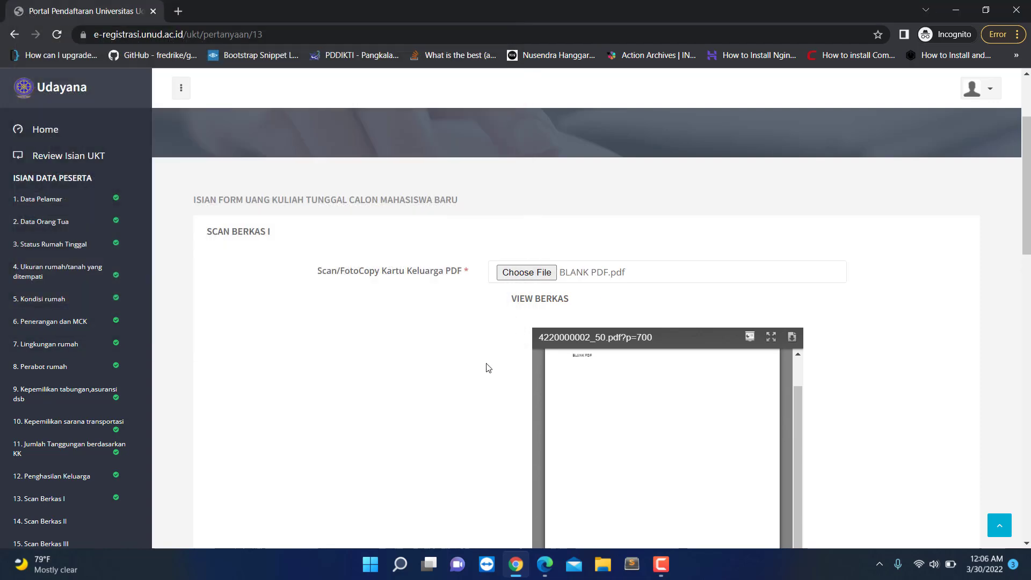
{"action": "scroll", "coordinate": [489, 368], "scroll_direction": "down", "scroll_amount": 7}
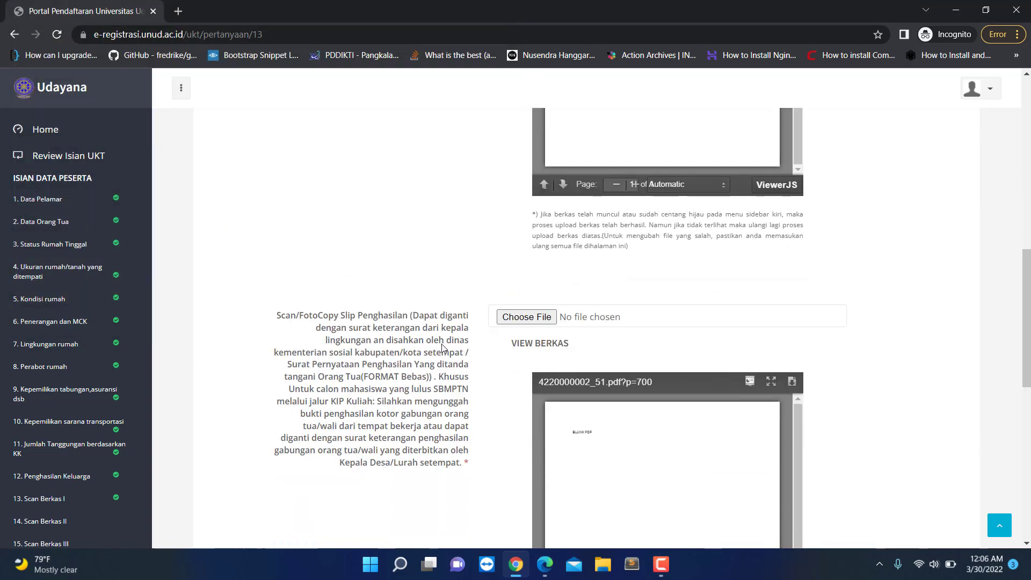
{"action": "scroll", "coordinate": [442, 348], "scroll_direction": "down", "scroll_amount": 2}
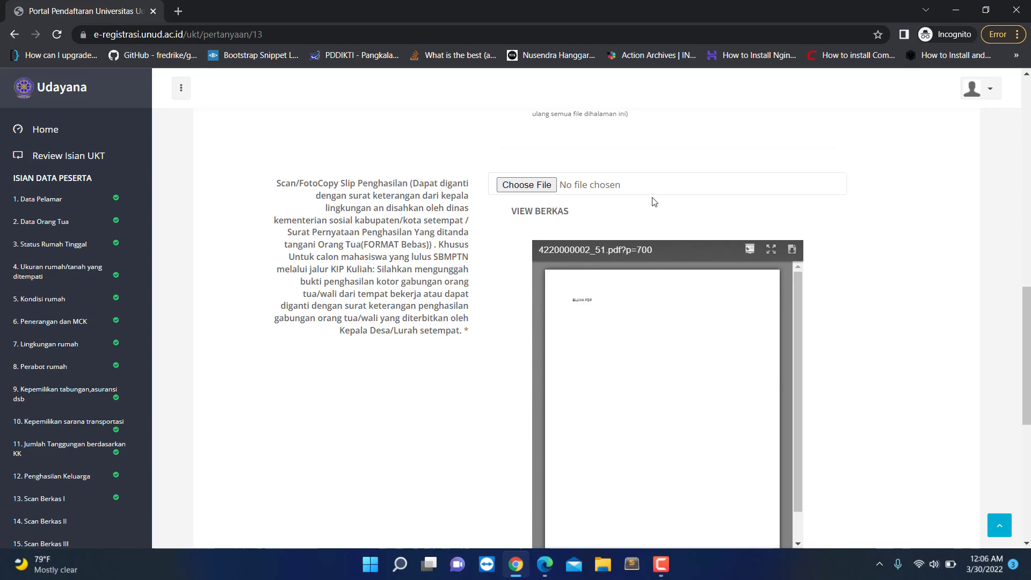
{"action": "scroll", "coordinate": [607, 279], "scroll_direction": "down", "scroll_amount": 1}
{"action": "scroll", "coordinate": [921, 417], "scroll_direction": "up", "scroll_amount": 1}
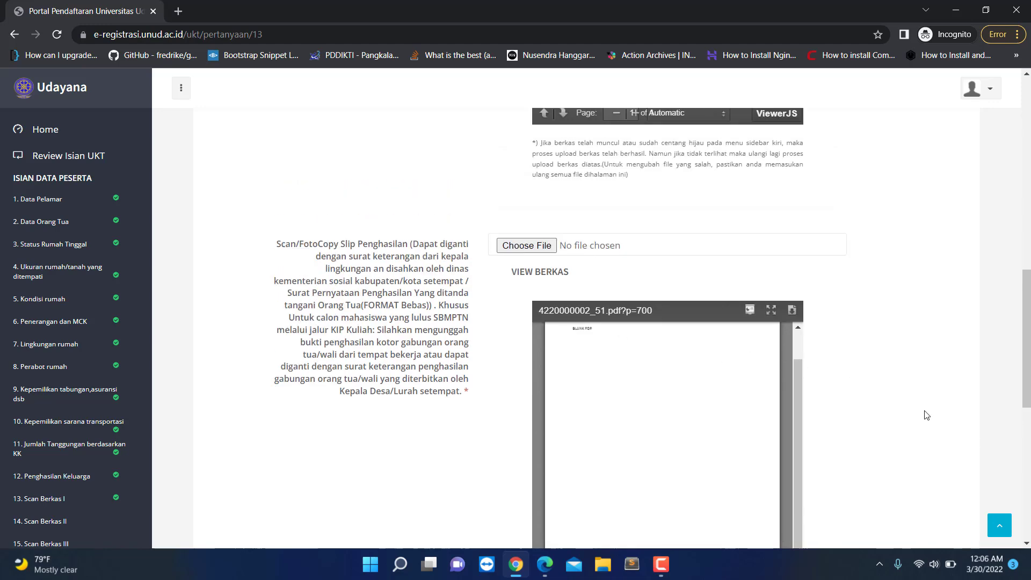
{"action": "scroll", "coordinate": [927, 419], "scroll_direction": "down", "scroll_amount": 3}
{"action": "scroll", "coordinate": [930, 420], "scroll_direction": "down", "scroll_amount": 3}
{"action": "left_click", "coordinate": [877, 361]}
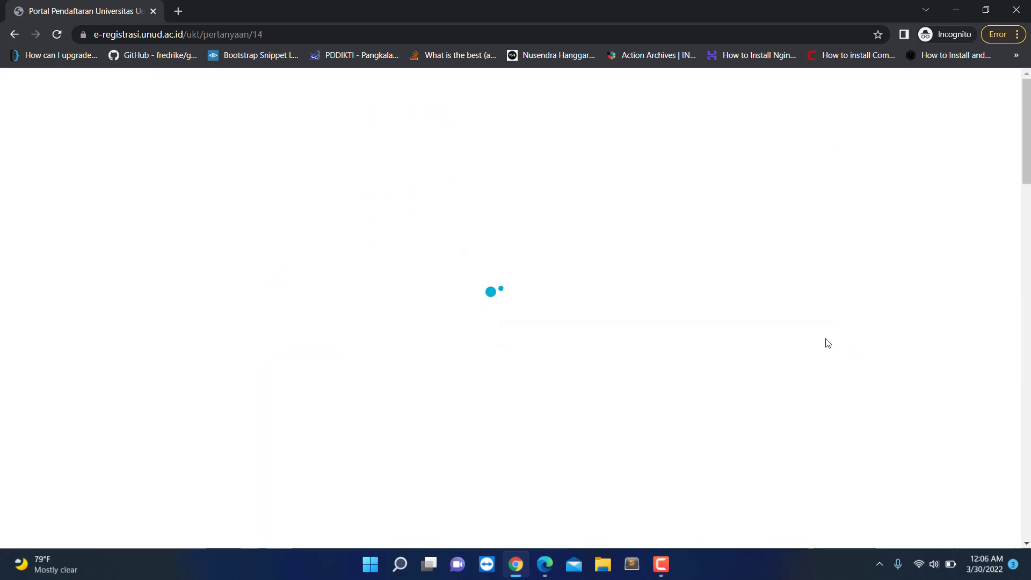
Step: Return to '13. Scan Berkas I' and scroll through both stored PDF previews to the bottom
{"action": "scroll", "coordinate": [461, 318], "scroll_direction": "down", "scroll_amount": 5}
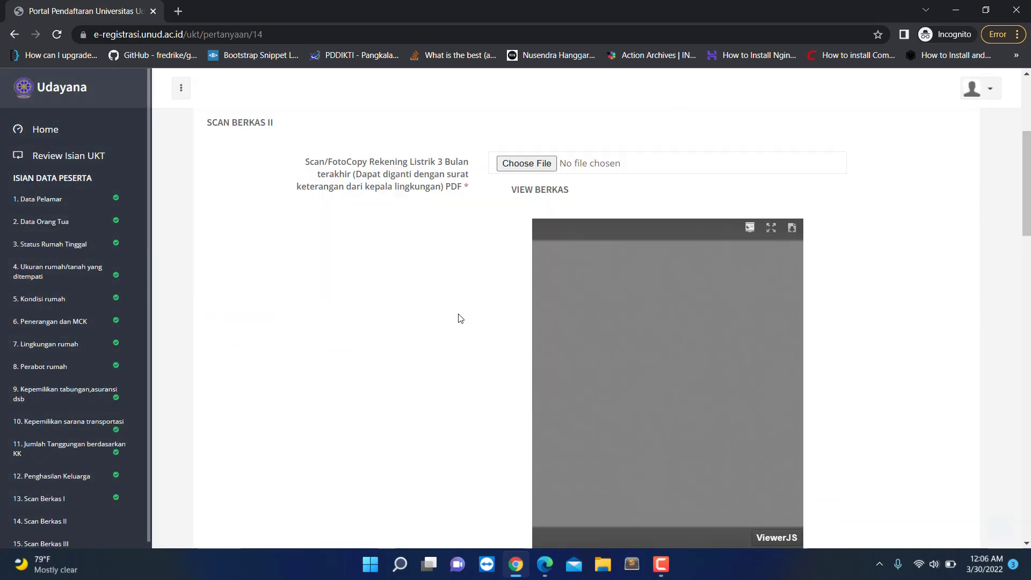
{"action": "left_click", "coordinate": [34, 499]}
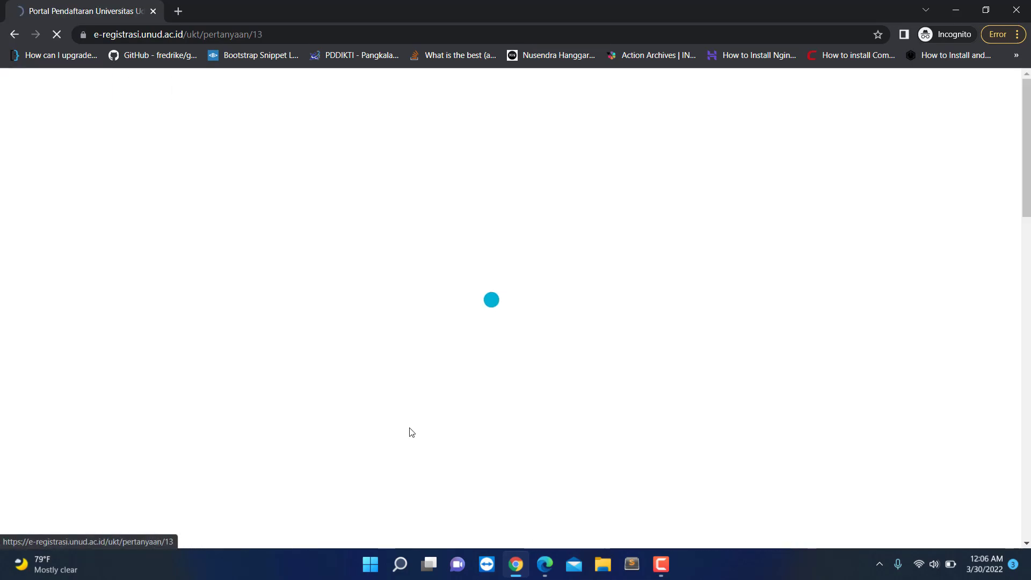
{"action": "scroll", "coordinate": [658, 322], "scroll_direction": "down", "scroll_amount": 5}
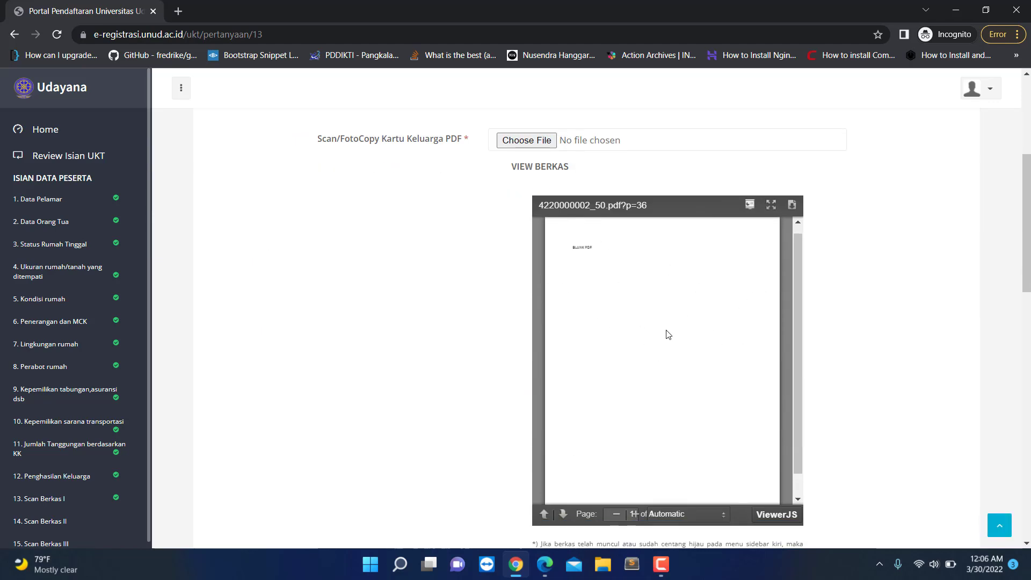
{"action": "scroll", "coordinate": [668, 335], "scroll_direction": "down", "scroll_amount": 1}
{"action": "scroll", "coordinate": [681, 359], "scroll_direction": "down", "scroll_amount": 8}
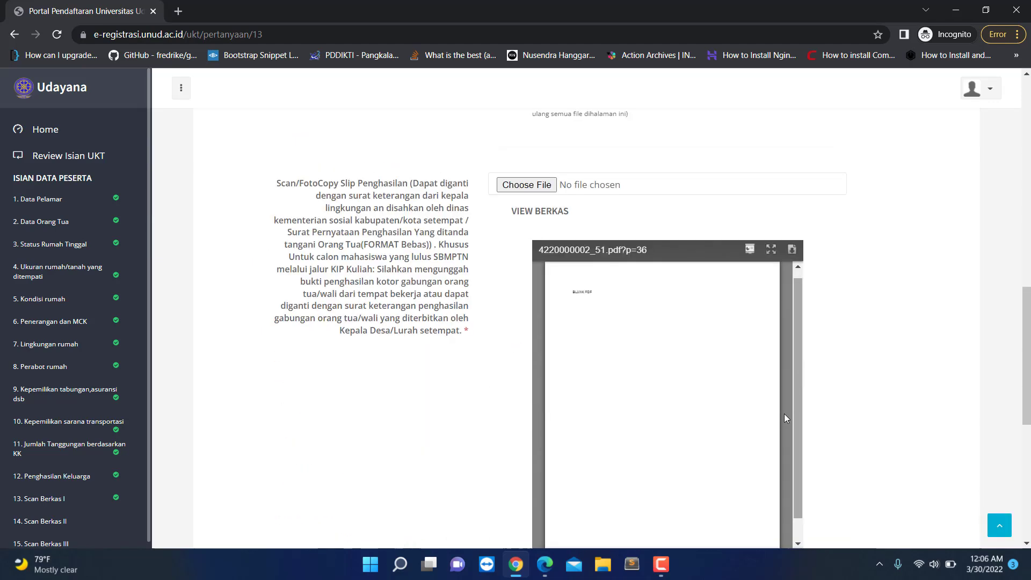
{"action": "scroll", "coordinate": [785, 414], "scroll_direction": "up", "scroll_amount": 8}
{"action": "scroll", "coordinate": [440, 367], "scroll_direction": "up", "scroll_amount": 4}
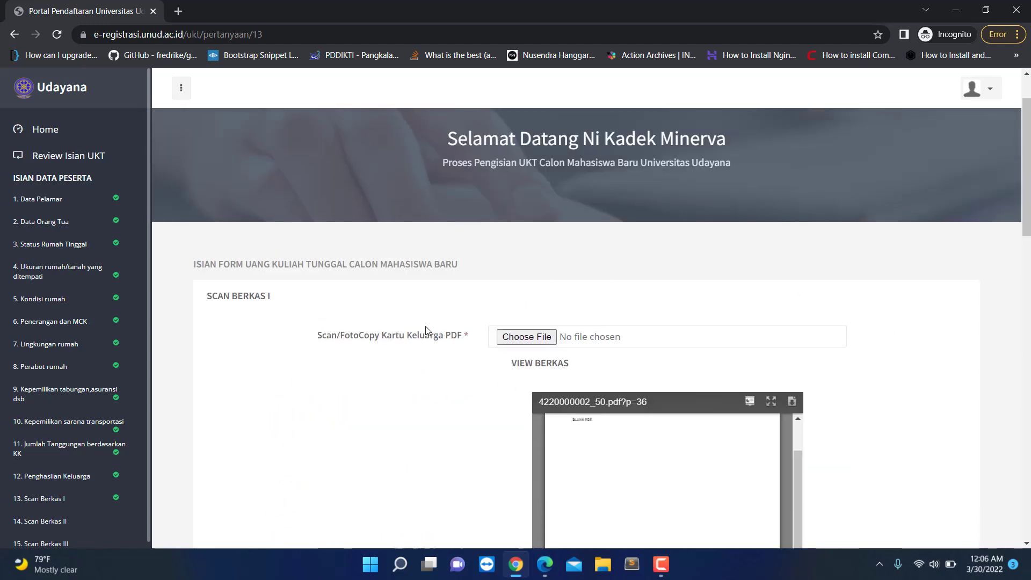
{"action": "scroll", "coordinate": [428, 325], "scroll_direction": "down", "scroll_amount": 5}
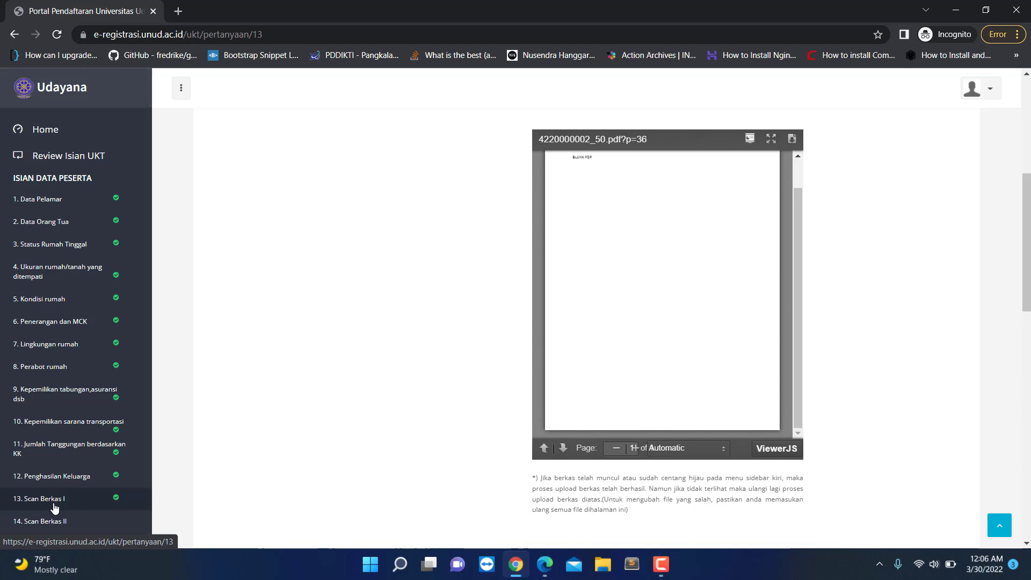
{"action": "scroll", "coordinate": [423, 361], "scroll_direction": "up", "scroll_amount": 4}
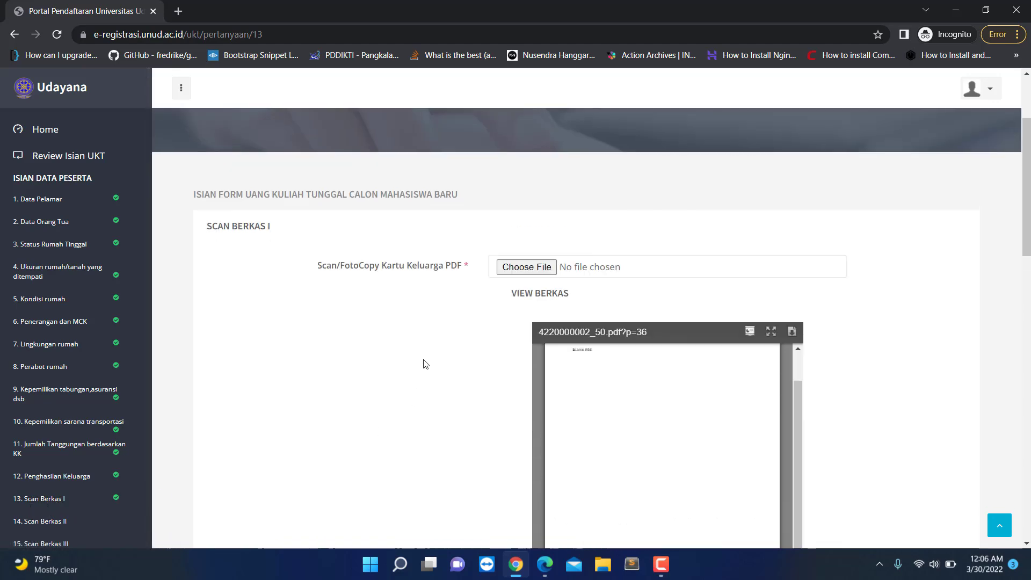
{"action": "scroll", "coordinate": [474, 352], "scroll_direction": "down", "scroll_amount": 8}
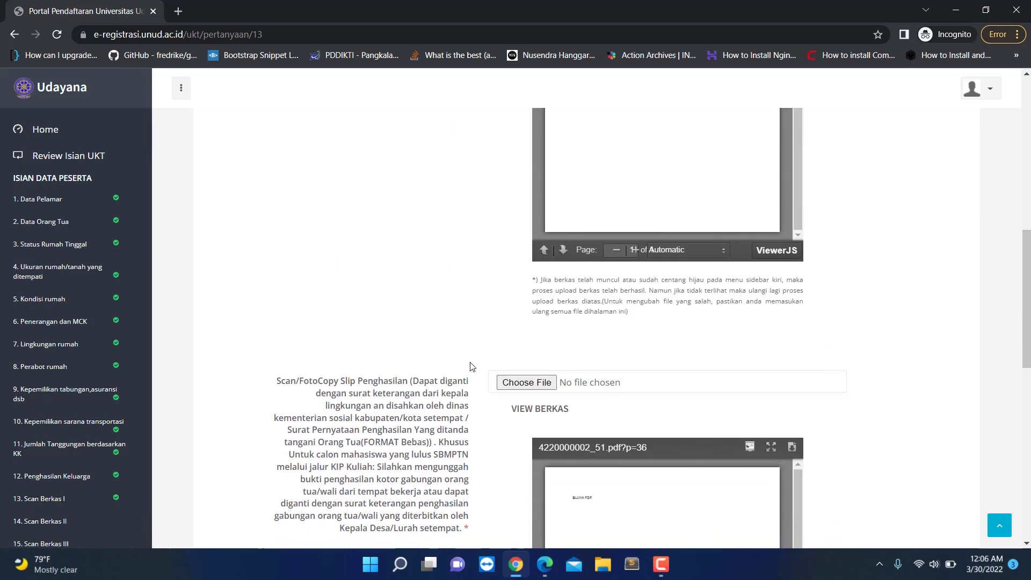
{"action": "scroll", "coordinate": [469, 369], "scroll_direction": "up", "scroll_amount": 4}
{"action": "scroll", "coordinate": [475, 268], "scroll_direction": "down", "scroll_amount": 1}
{"action": "scroll", "coordinate": [475, 229], "scroll_direction": "up", "scroll_amount": 1}
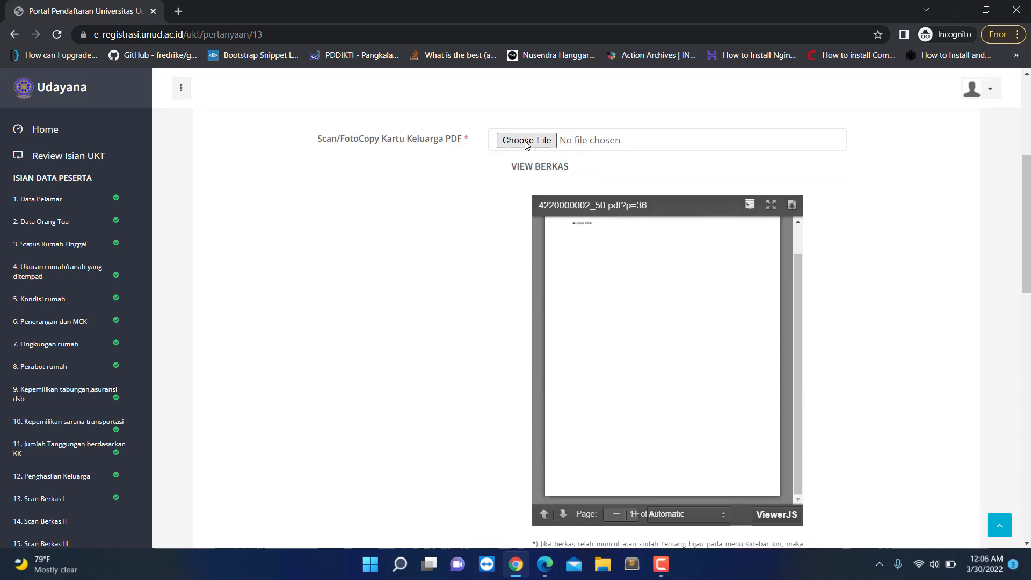
{"action": "scroll", "coordinate": [473, 327], "scroll_direction": "down", "scroll_amount": 5}
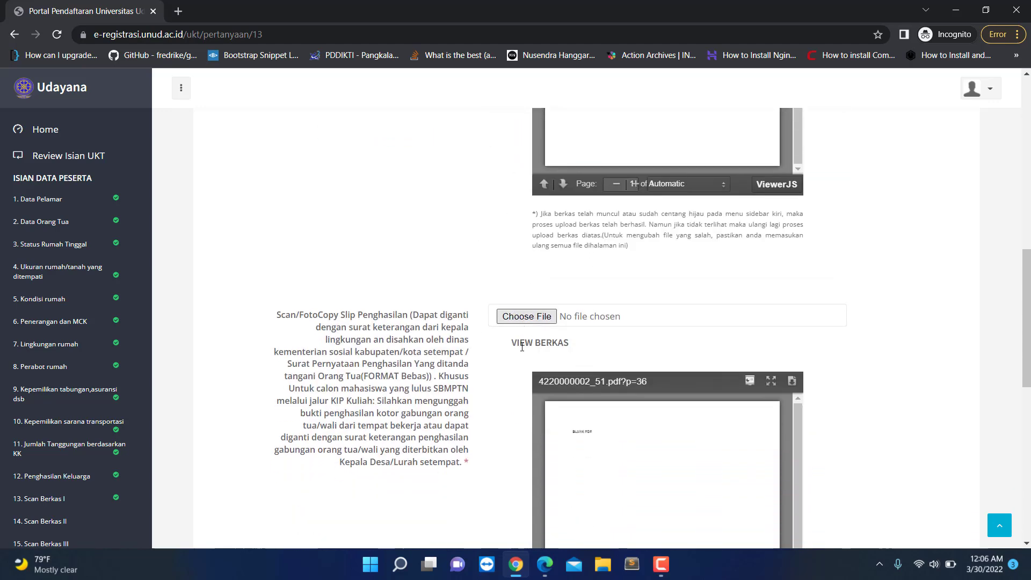
{"action": "scroll", "coordinate": [521, 347], "scroll_direction": "down", "scroll_amount": 4}
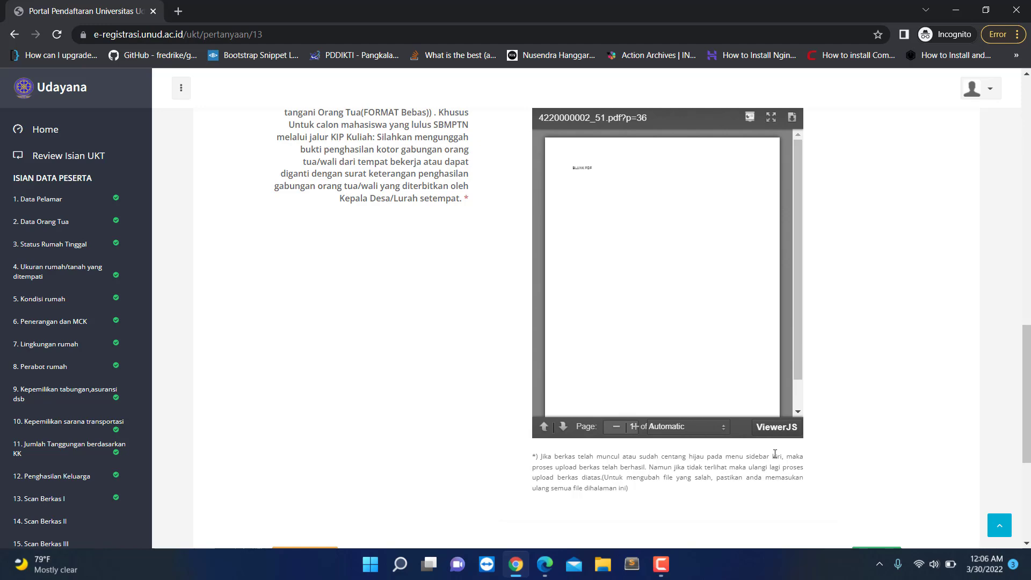
{"action": "scroll", "coordinate": [556, 376], "scroll_direction": "up", "scroll_amount": 5}
{"action": "scroll", "coordinate": [631, 412], "scroll_direction": "down", "scroll_amount": 6}
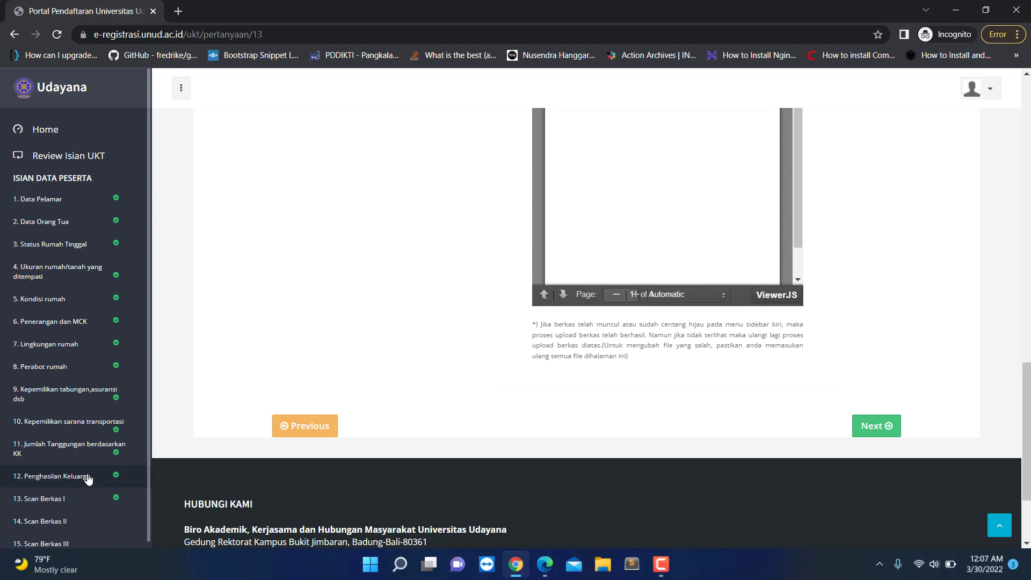
{"action": "left_click", "coordinate": [30, 524]}
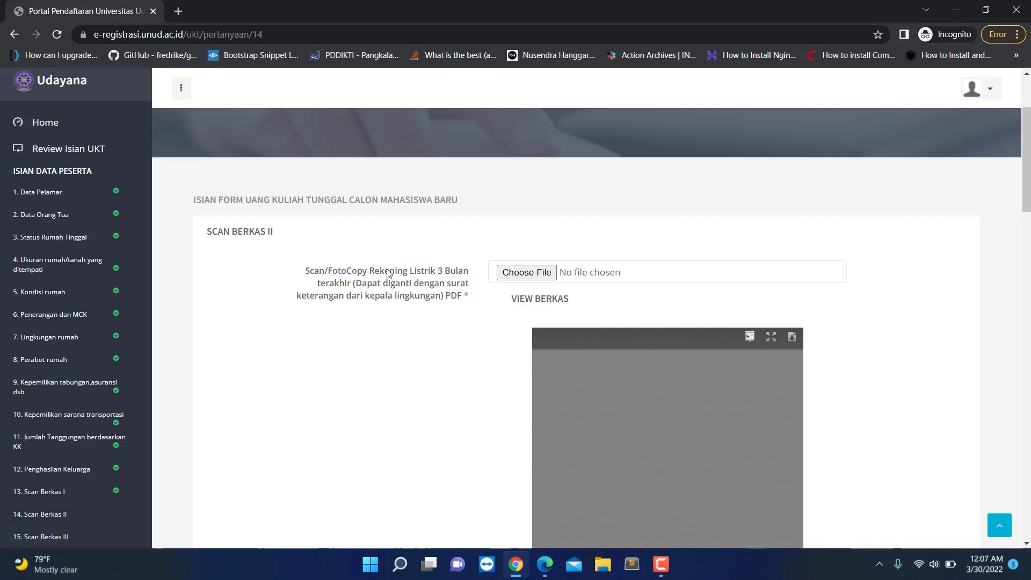
{"action": "left_click", "coordinate": [529, 273]}
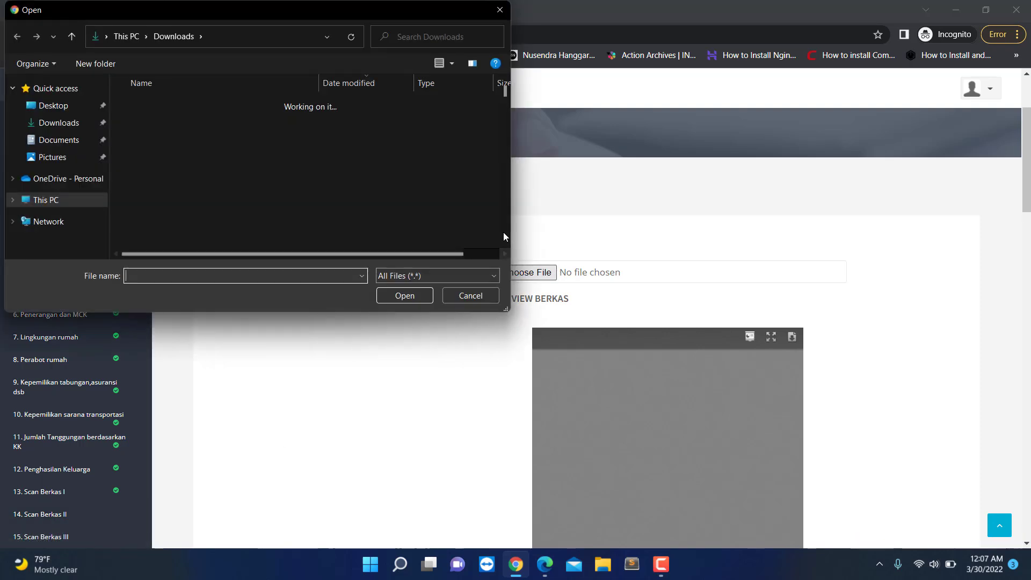
{"action": "left_click", "coordinate": [213, 120]}
{"action": "double_click", "coordinate": [214, 116]}
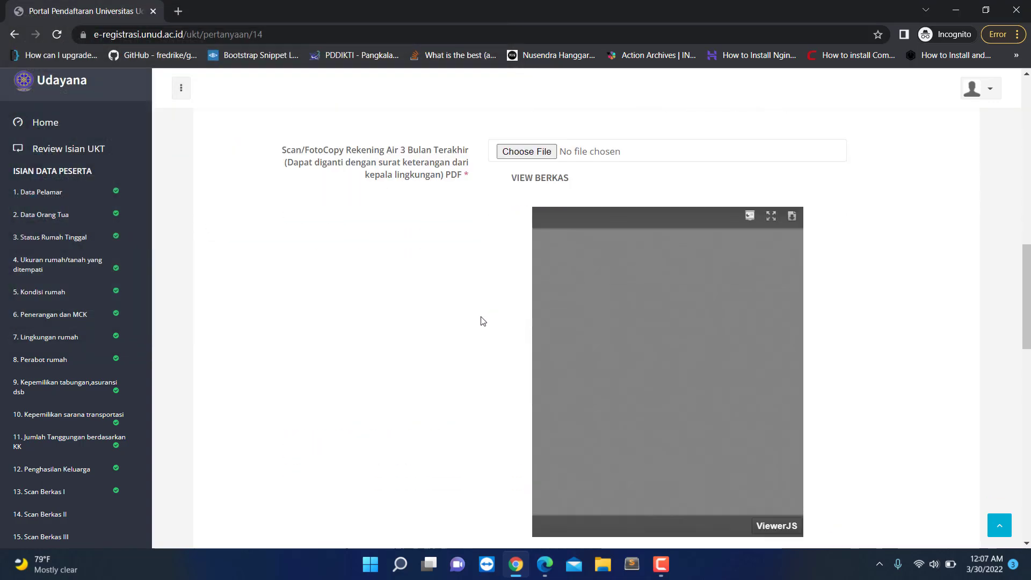
{"action": "scroll", "coordinate": [483, 324], "scroll_direction": "down", "scroll_amount": 4}
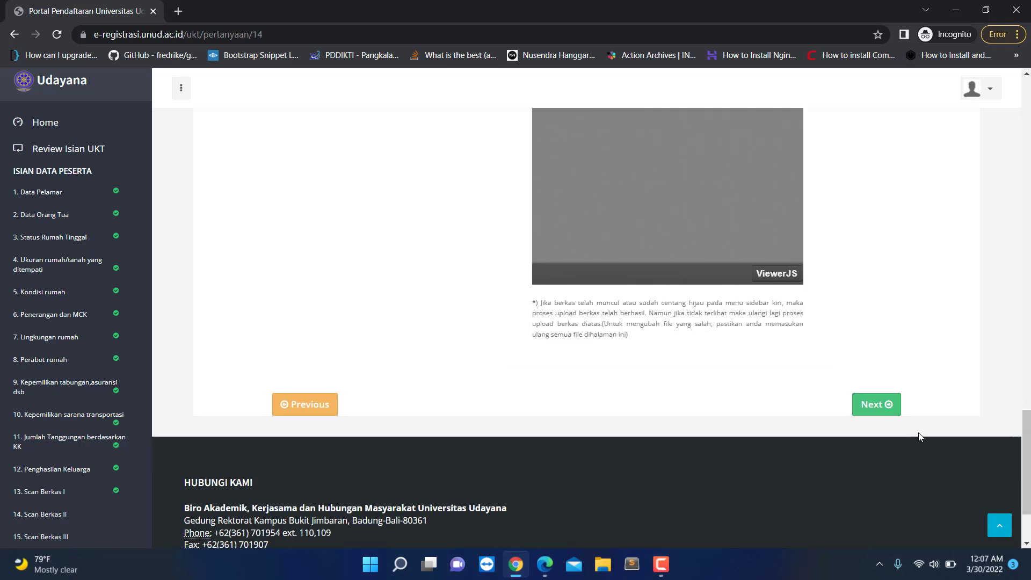
{"action": "left_click", "coordinate": [875, 405]}
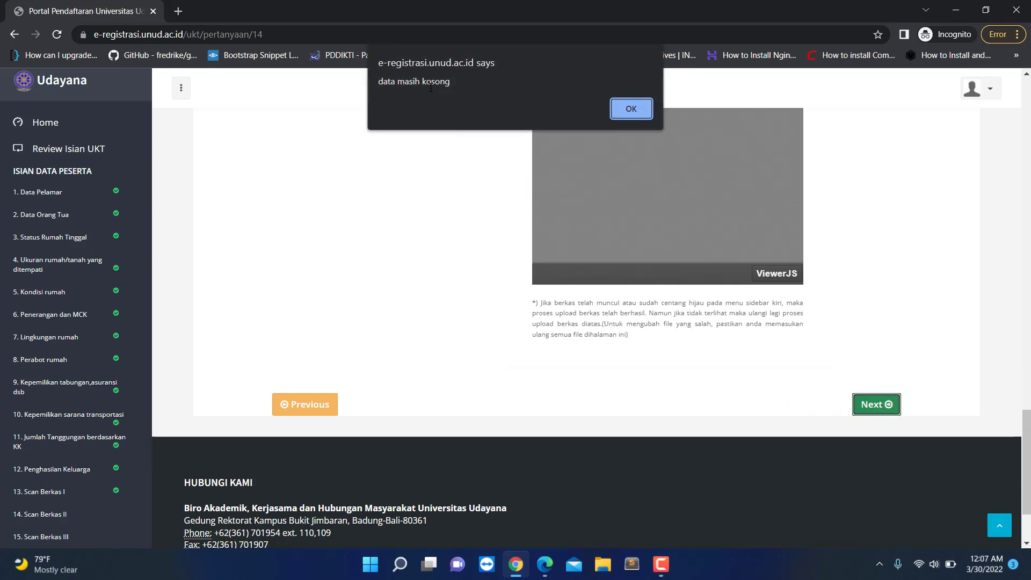
{"action": "left_click", "coordinate": [623, 111]}
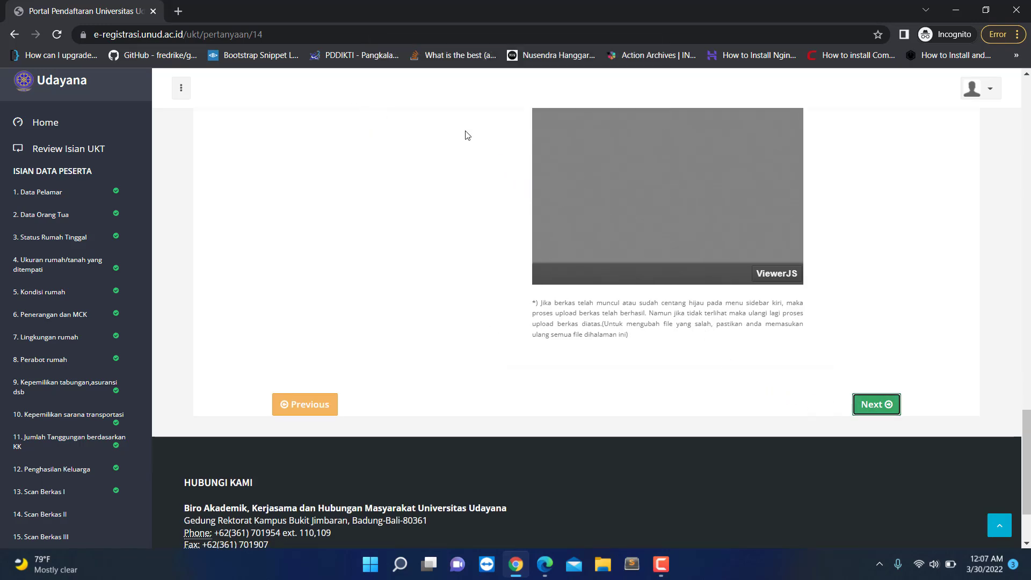
{"action": "scroll", "coordinate": [473, 317], "scroll_direction": "up", "scroll_amount": 15}
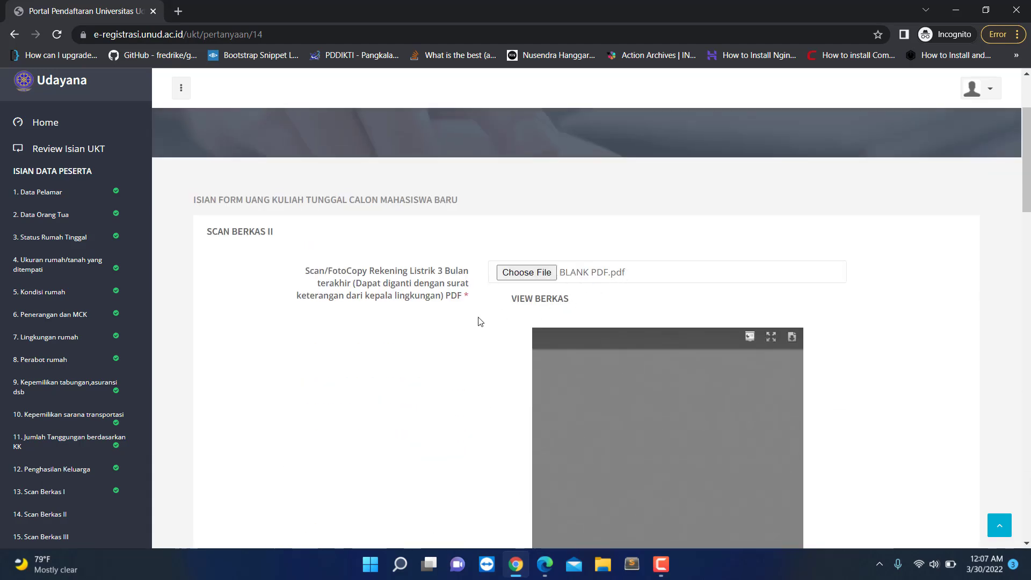
{"action": "scroll", "coordinate": [480, 321], "scroll_direction": "down", "scroll_amount": 7}
{"action": "scroll", "coordinate": [555, 350], "scroll_direction": "up", "scroll_amount": 3}
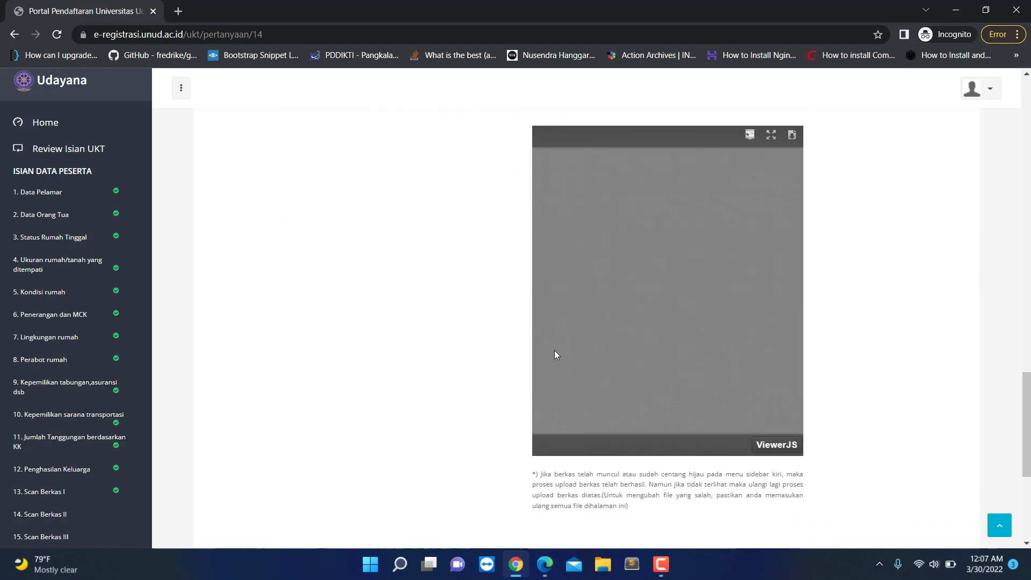
{"action": "scroll", "coordinate": [554, 350], "scroll_direction": "down", "scroll_amount": 3}
{"action": "scroll", "coordinate": [473, 372], "scroll_direction": "up", "scroll_amount": 15}
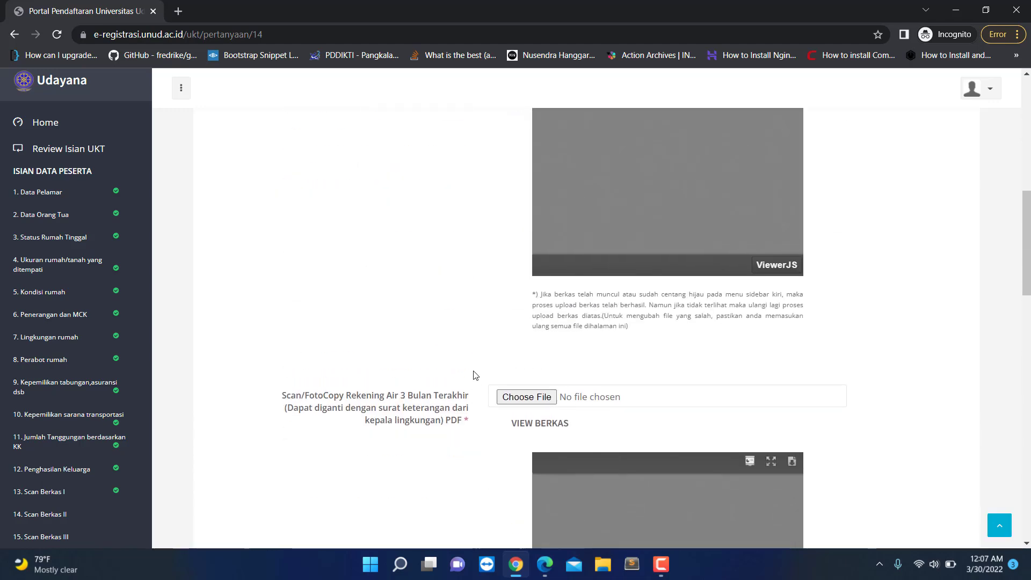
{"action": "scroll", "coordinate": [475, 375], "scroll_direction": "up", "scroll_amount": 8}
{"action": "scroll", "coordinate": [468, 364], "scroll_direction": "down", "scroll_amount": 8}
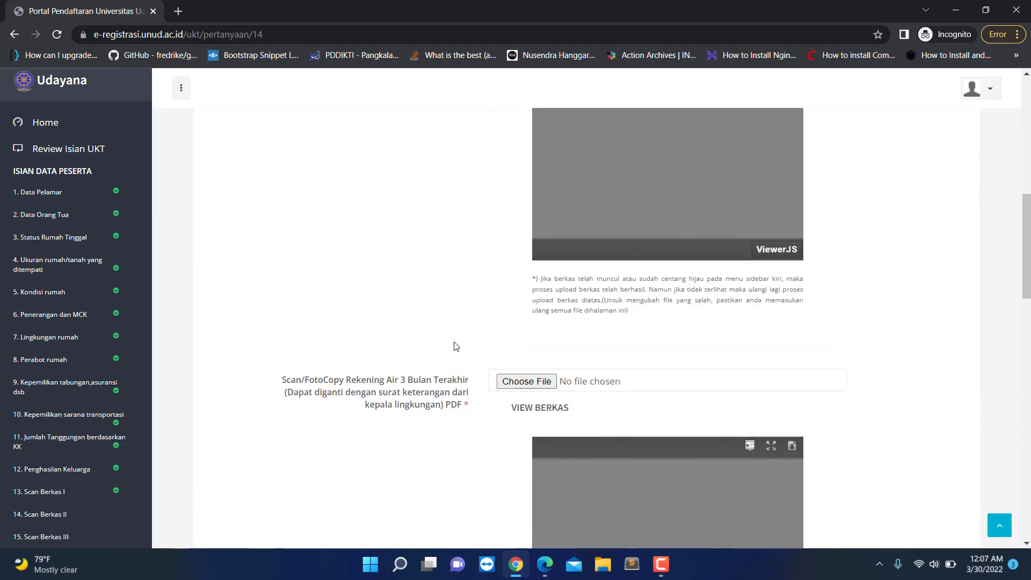
{"action": "scroll", "coordinate": [564, 336], "scroll_direction": "down", "scroll_amount": 1}
{"action": "scroll", "coordinate": [495, 396], "scroll_direction": "down", "scroll_amount": 7}
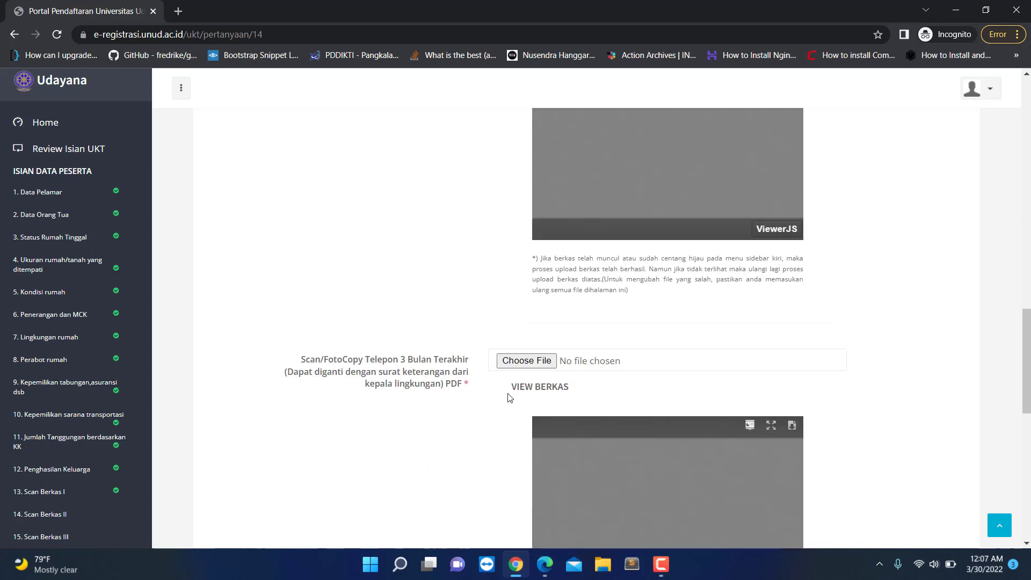
{"action": "scroll", "coordinate": [504, 399], "scroll_direction": "up", "scroll_amount": 8}
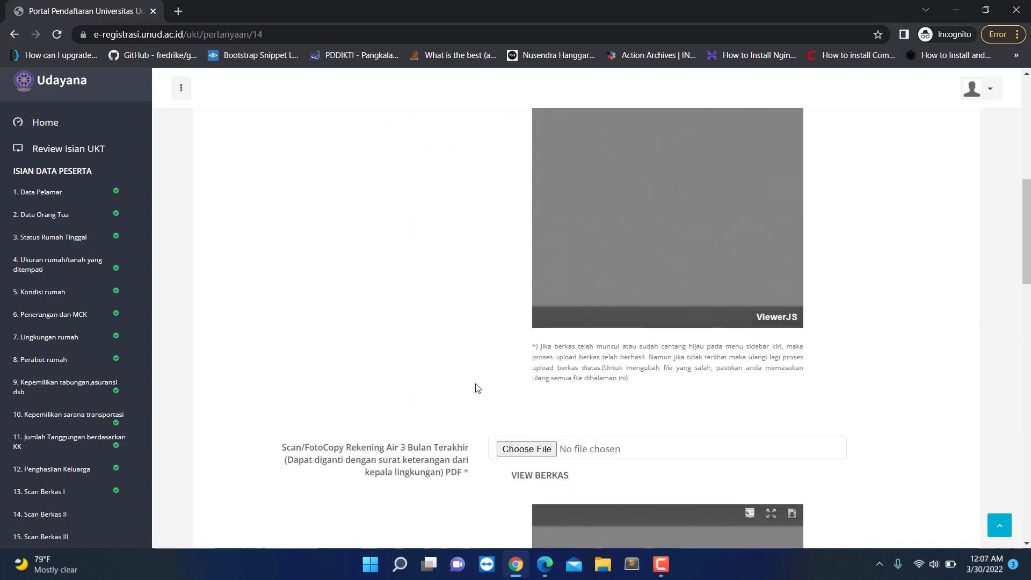
{"action": "scroll", "coordinate": [489, 376], "scroll_direction": "down", "scroll_amount": 2}
{"action": "scroll", "coordinate": [473, 336], "scroll_direction": "up", "scroll_amount": 5}
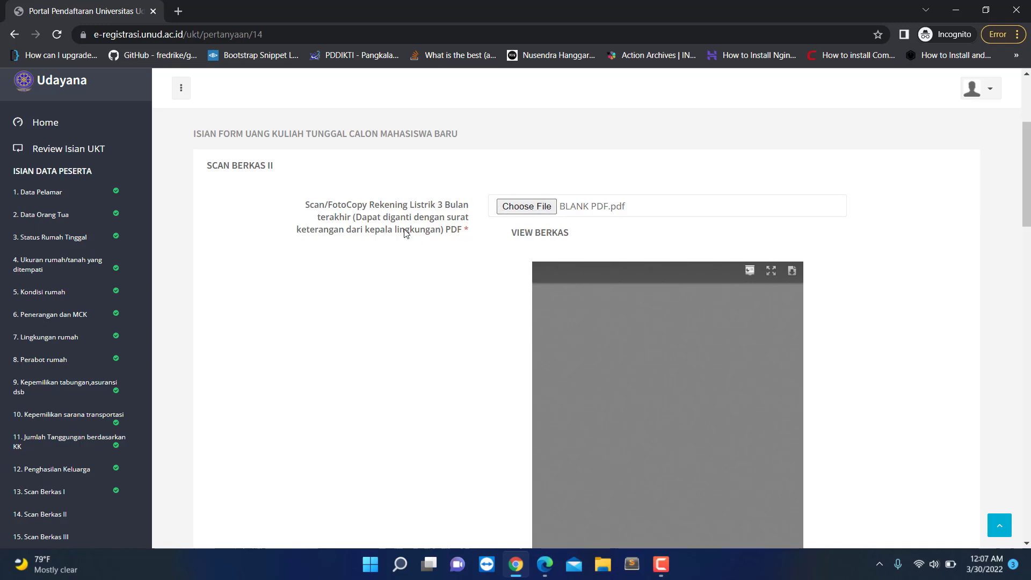
{"action": "scroll", "coordinate": [419, 346], "scroll_direction": "down", "scroll_amount": 8}
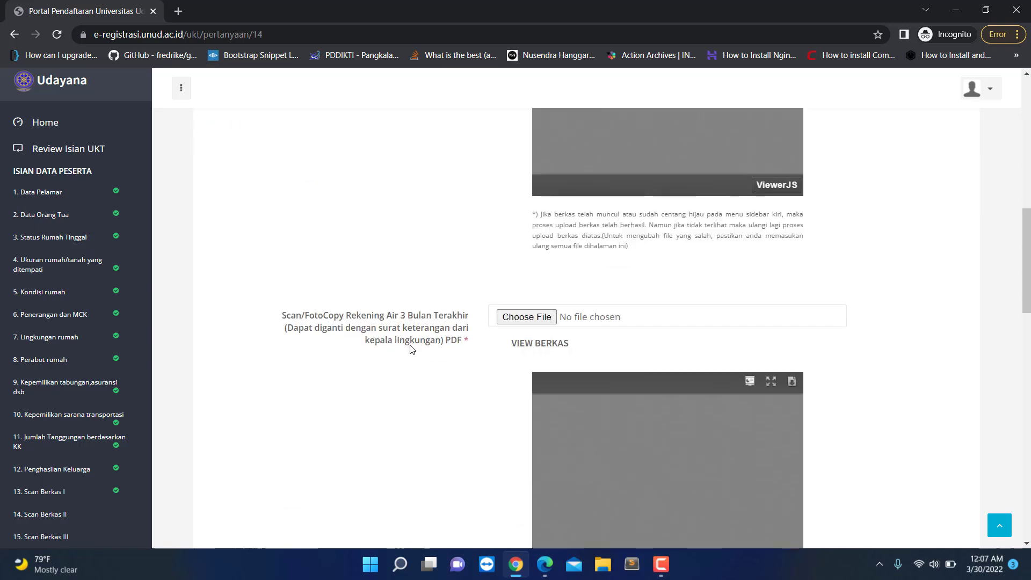
{"action": "scroll", "coordinate": [440, 355], "scroll_direction": "down", "scroll_amount": 9}
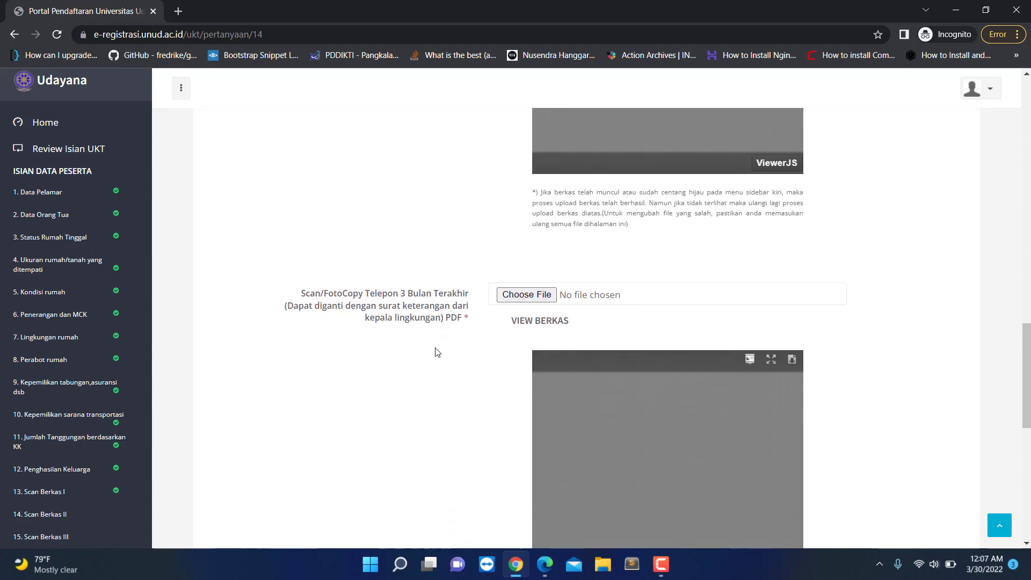
{"action": "scroll", "coordinate": [449, 351], "scroll_direction": "down", "scroll_amount": 4}
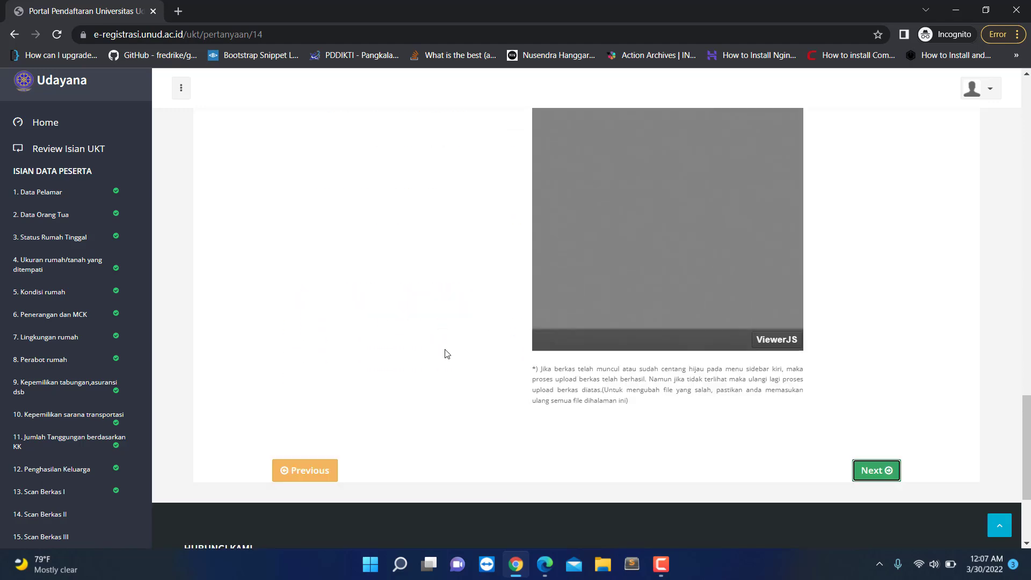
{"action": "scroll", "coordinate": [480, 364], "scroll_direction": "up", "scroll_amount": 13}
{"action": "scroll", "coordinate": [471, 372], "scroll_direction": "up", "scroll_amount": 6}
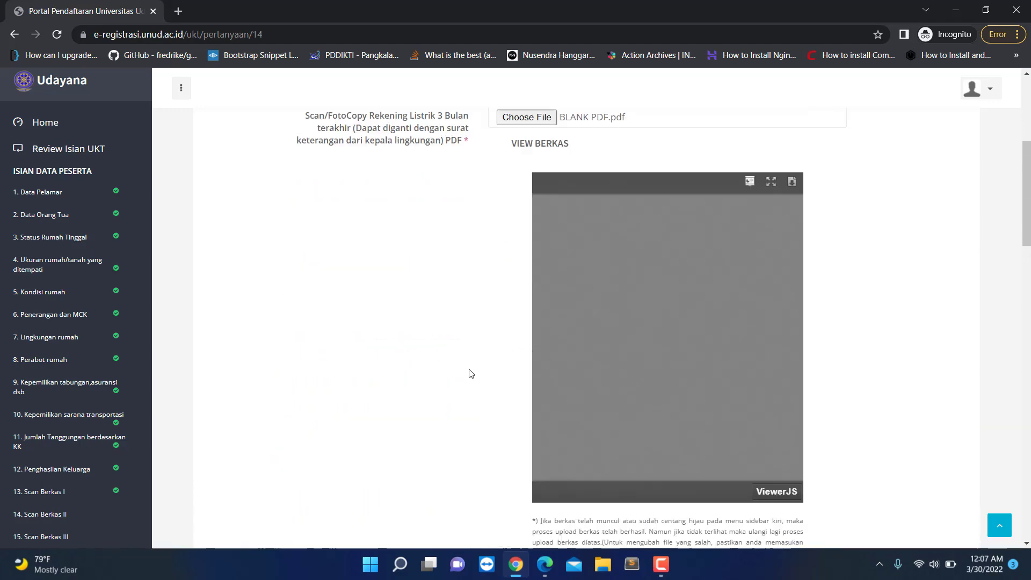
{"action": "scroll", "coordinate": [743, 372], "scroll_direction": "down", "scroll_amount": 4}
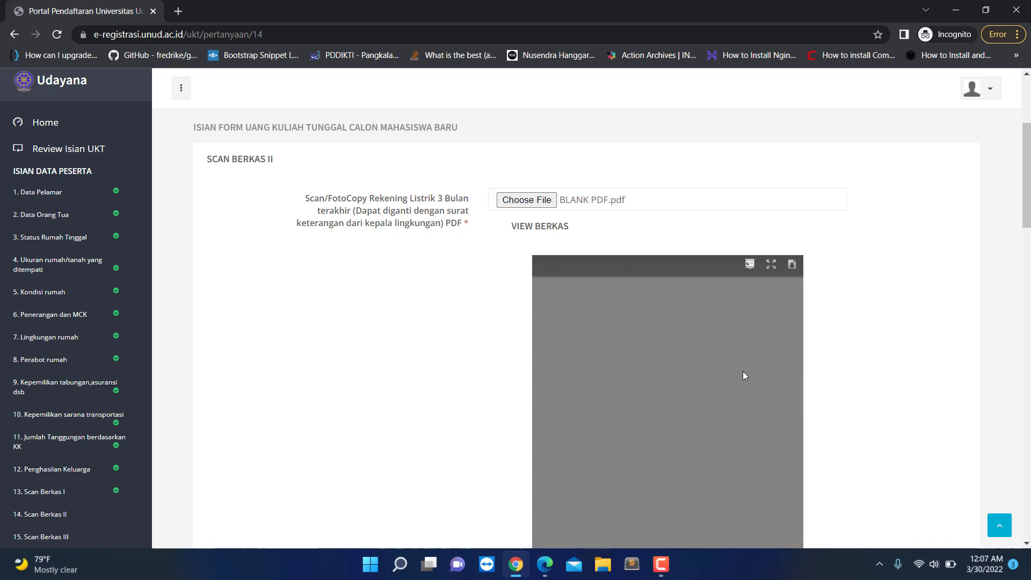
{"action": "scroll", "coordinate": [671, 370], "scroll_direction": "up", "scroll_amount": 3}
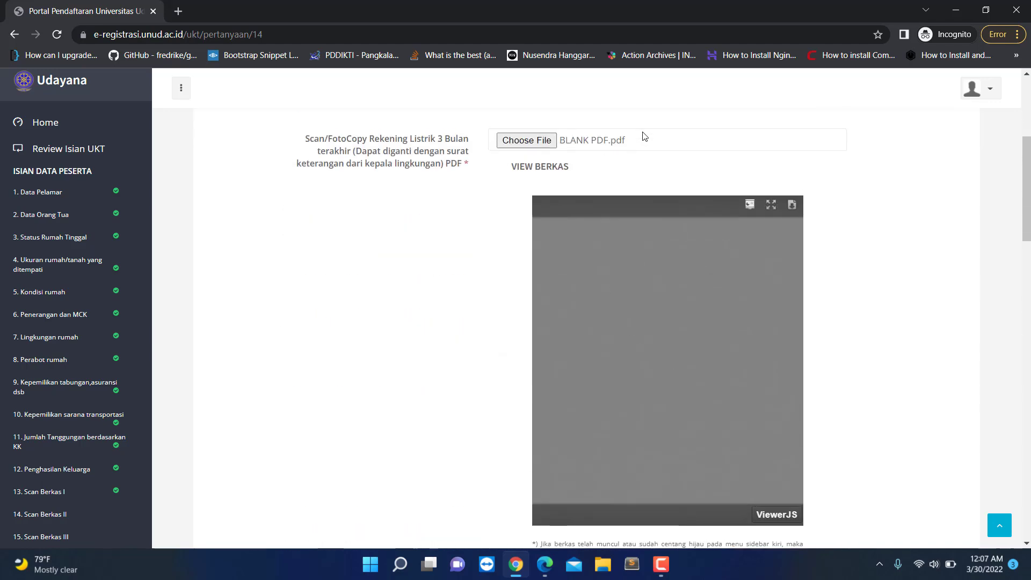
{"action": "scroll", "coordinate": [526, 325], "scroll_direction": "down", "scroll_amount": 5}
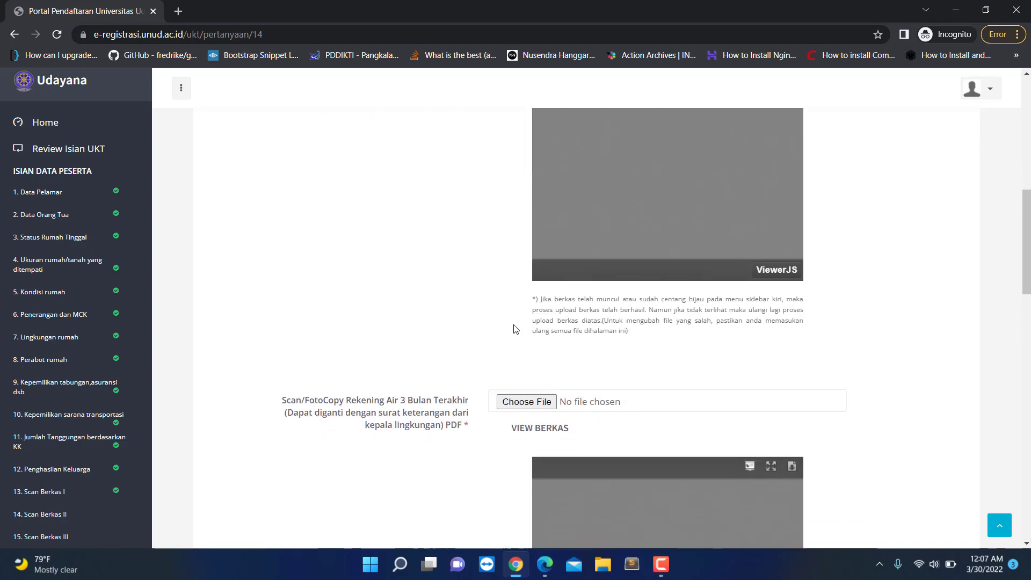
{"action": "scroll", "coordinate": [593, 391], "scroll_direction": "down", "scroll_amount": 11}
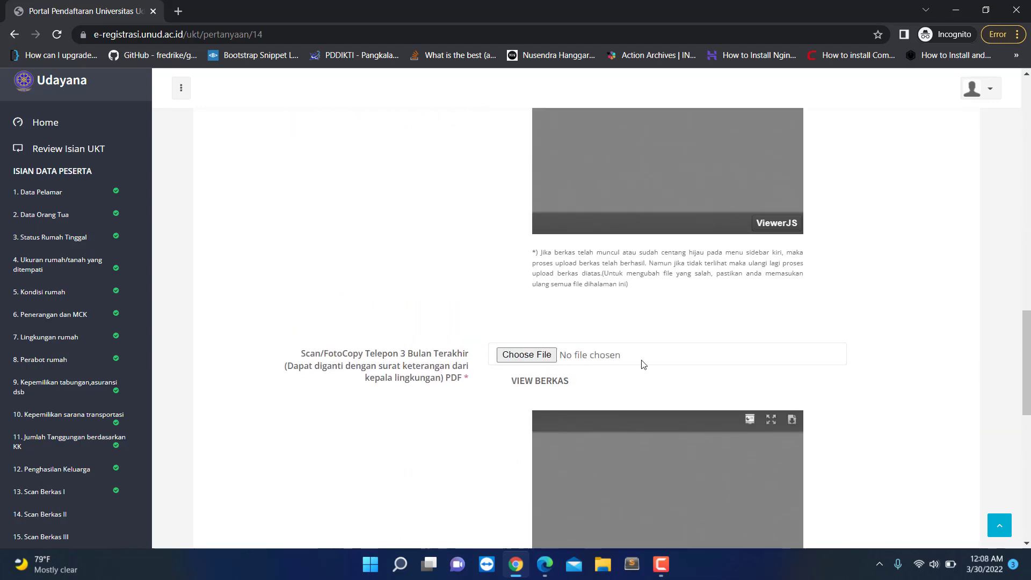
{"action": "scroll", "coordinate": [763, 405], "scroll_direction": "down", "scroll_amount": 8}
{"action": "left_click", "coordinate": [856, 405]}
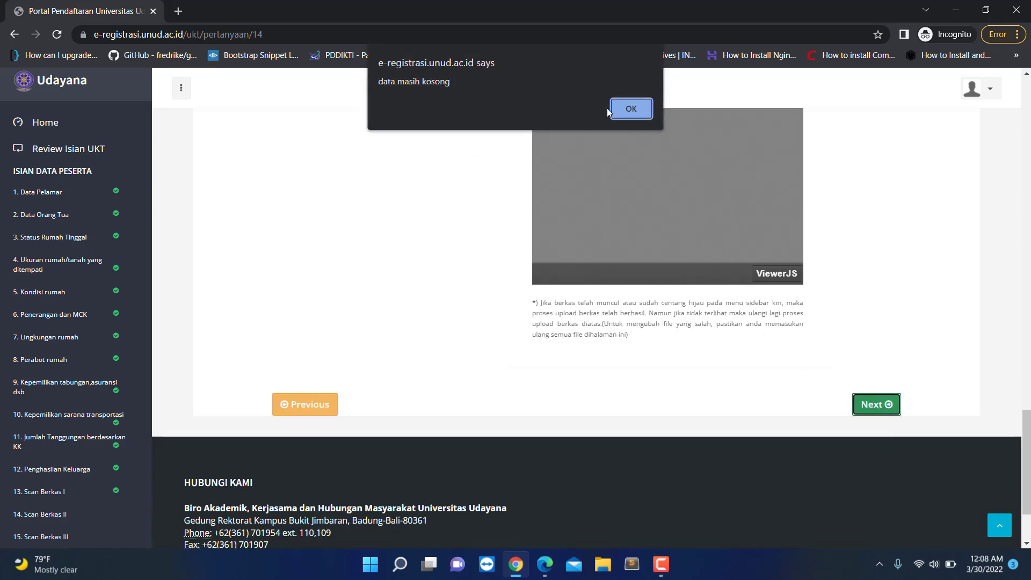
{"action": "left_click", "coordinate": [631, 108]}
{"action": "scroll", "coordinate": [520, 392], "scroll_direction": "up", "scroll_amount": 15}
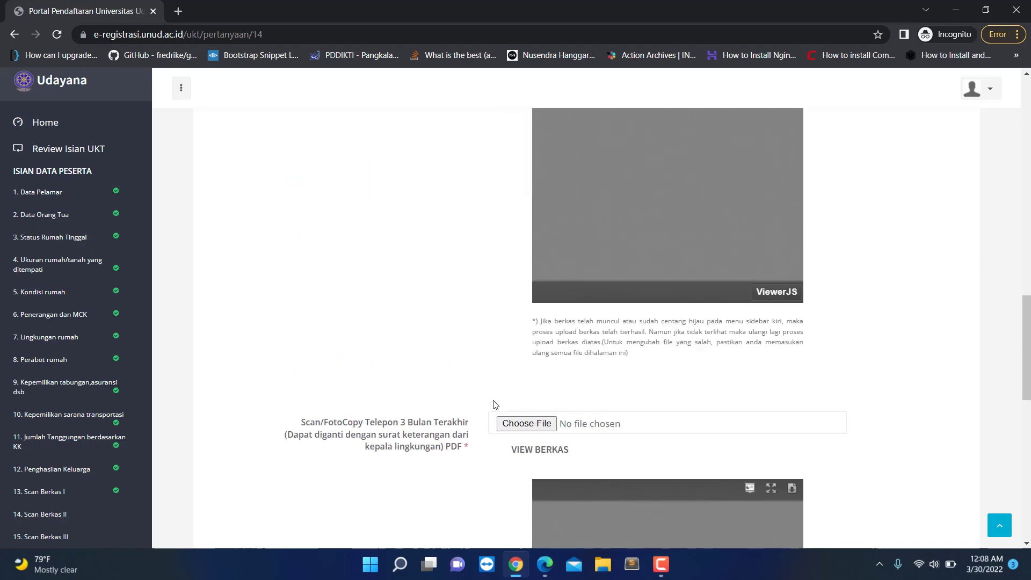
{"action": "scroll", "coordinate": [473, 397], "scroll_direction": "up", "scroll_amount": 8}
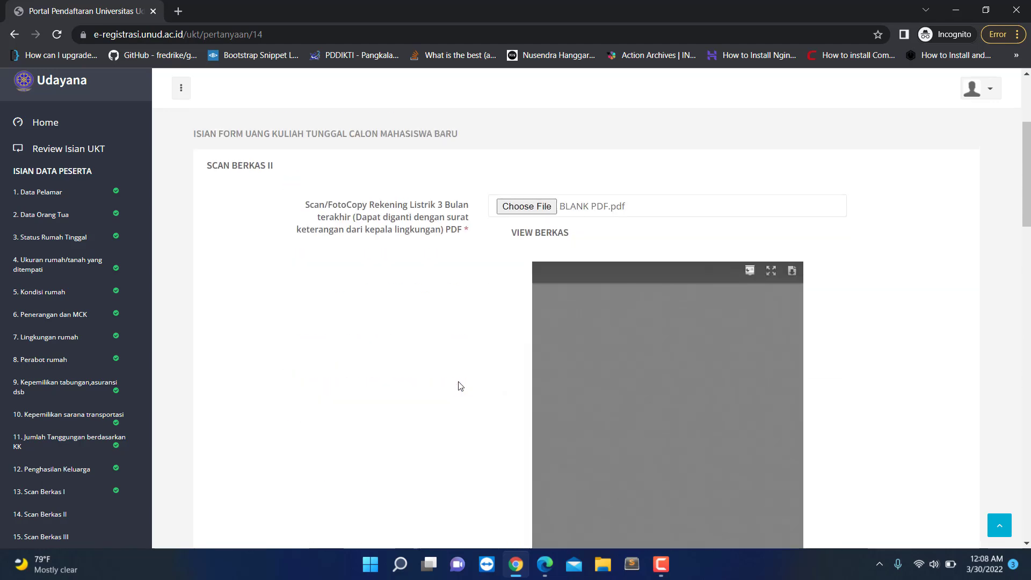
{"action": "scroll", "coordinate": [495, 306], "scroll_direction": "down", "scroll_amount": 8}
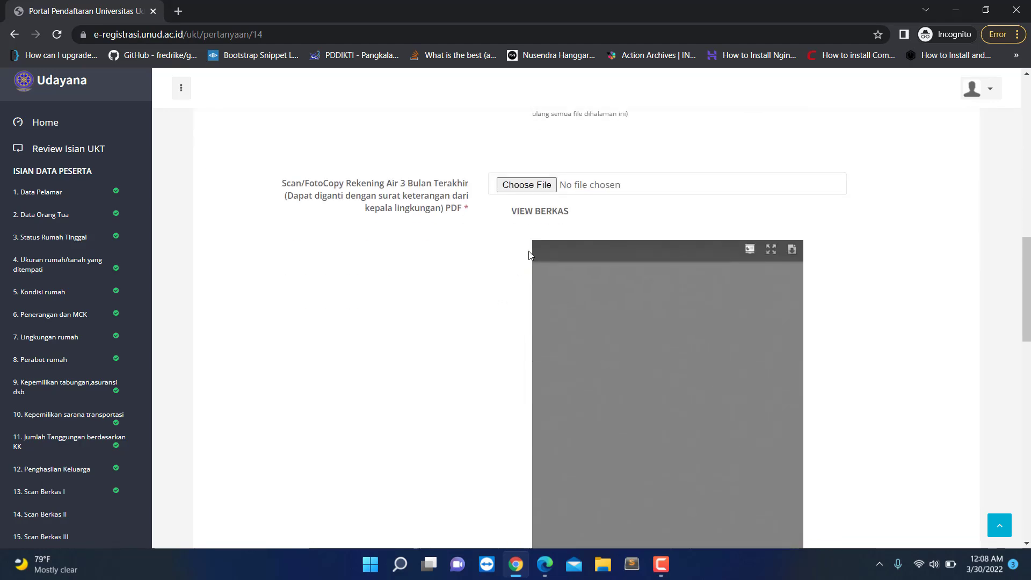
Step: Attach BLANK PDF.pdf as the water bill scan; continuing is refused with a 'data masih kosong' warning
{"action": "left_click", "coordinate": [527, 187]}
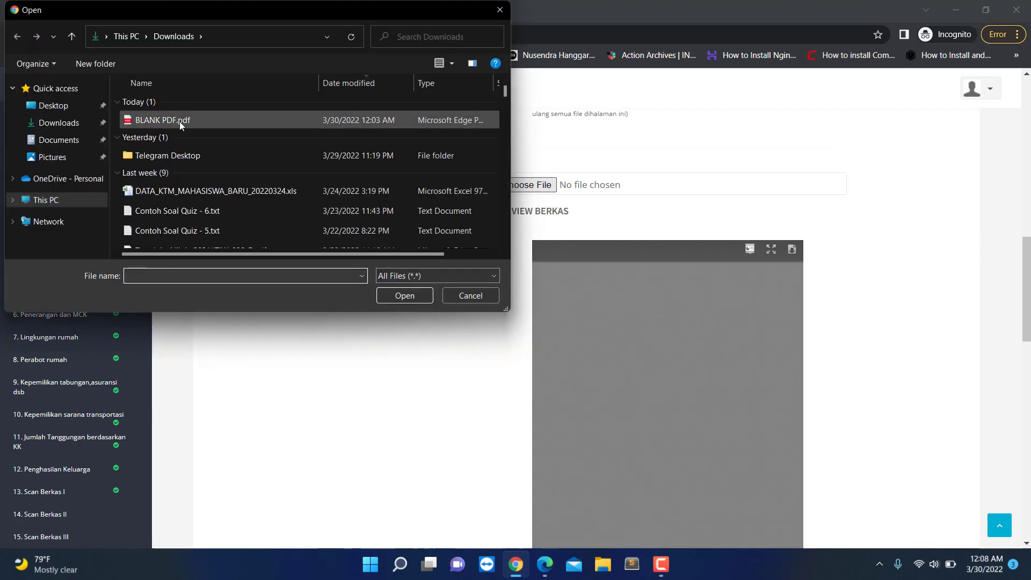
{"action": "double_click", "coordinate": [179, 121]}
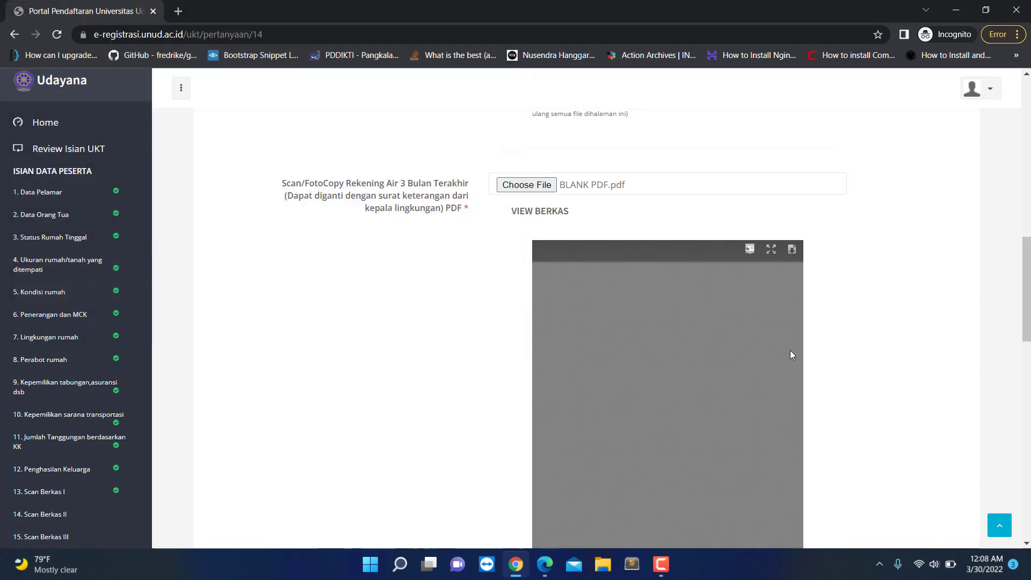
{"action": "scroll", "coordinate": [806, 351], "scroll_direction": "down", "scroll_amount": 4}
{"action": "scroll", "coordinate": [756, 421], "scroll_direction": "down", "scroll_amount": 5}
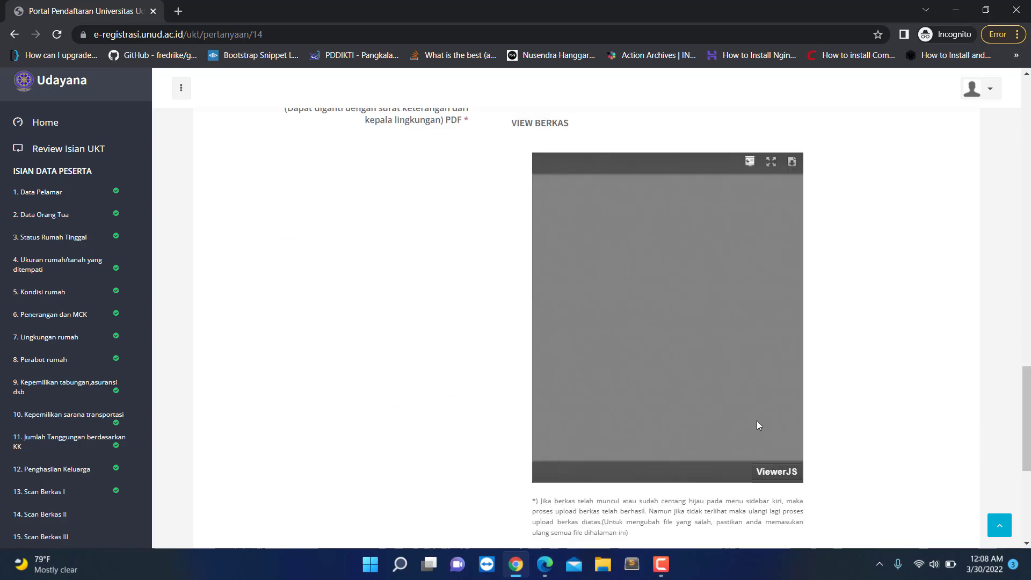
{"action": "scroll", "coordinate": [785, 451], "scroll_direction": "down", "scroll_amount": 3}
{"action": "left_click", "coordinate": [862, 406]}
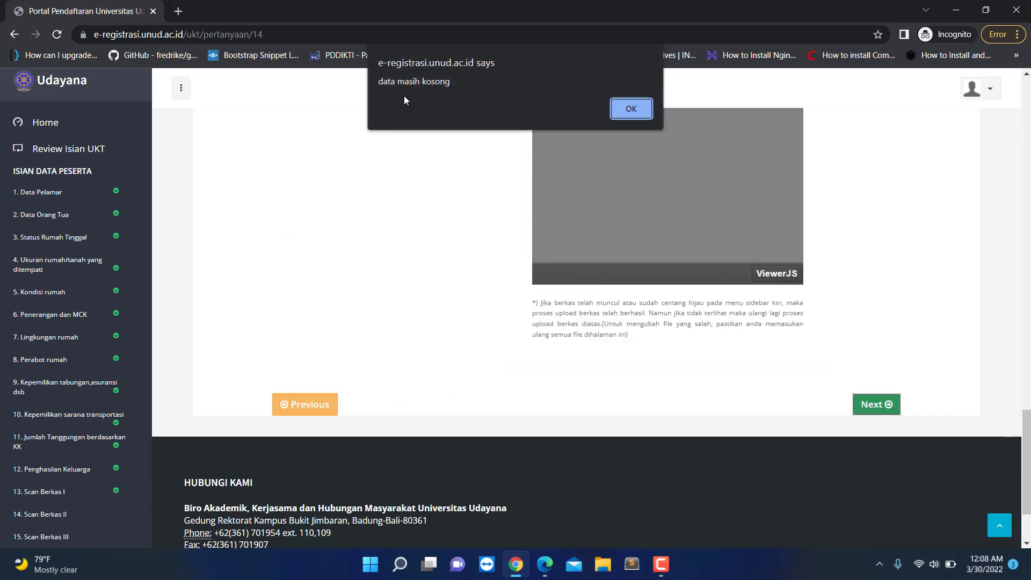
{"action": "left_click", "coordinate": [626, 110]}
Step: Attach BLANK PDF.pdf as the telephone bill scan and continue to Scan Berkas III
{"action": "scroll", "coordinate": [467, 325], "scroll_direction": "up", "scroll_amount": 6}
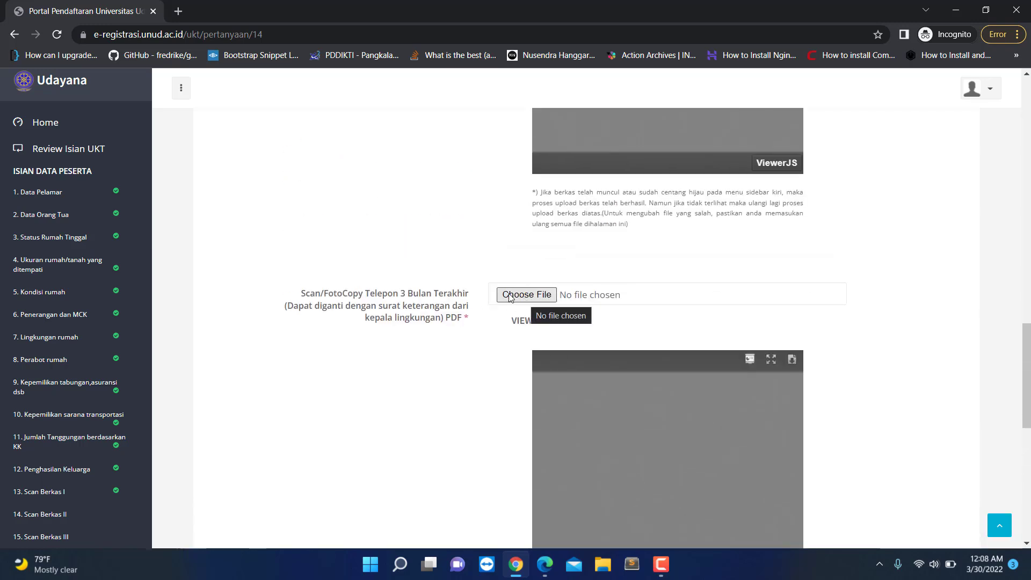
{"action": "left_click", "coordinate": [525, 295]}
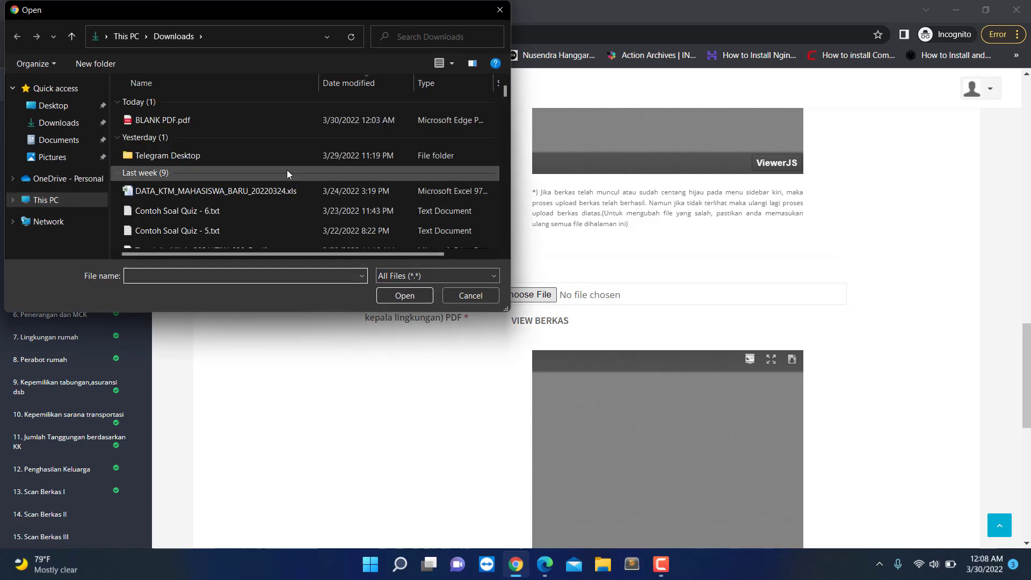
{"action": "double_click", "coordinate": [232, 121]}
{"action": "scroll", "coordinate": [387, 311], "scroll_direction": "up", "scroll_amount": 10}
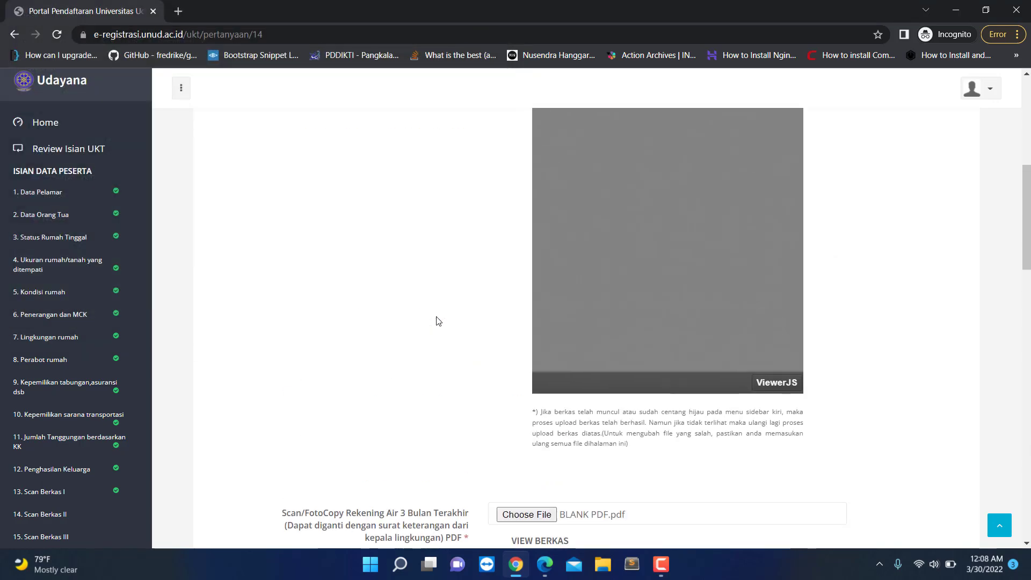
{"action": "scroll", "coordinate": [439, 321], "scroll_direction": "down", "scroll_amount": 1}
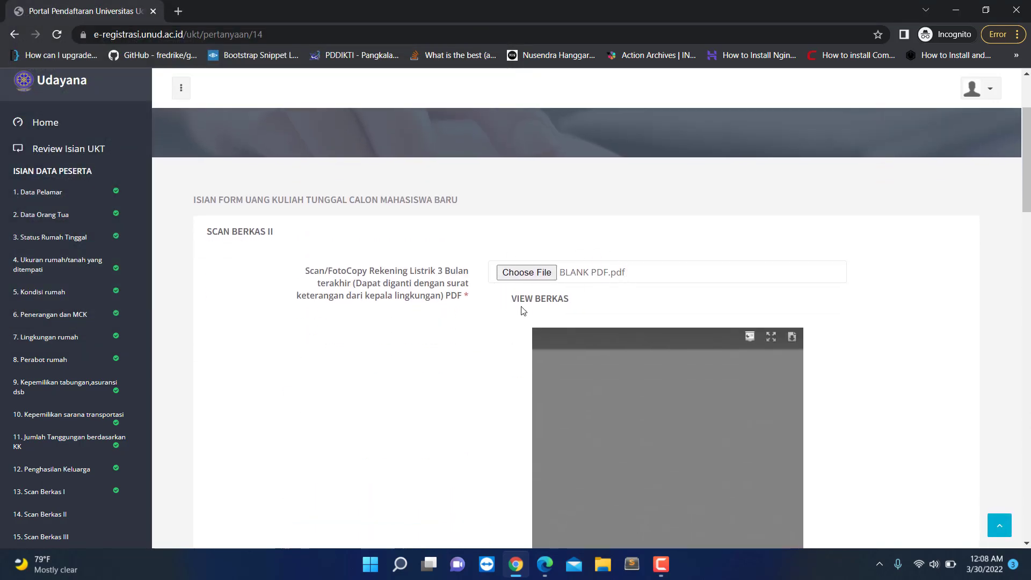
{"action": "scroll", "coordinate": [556, 281], "scroll_direction": "down", "scroll_amount": 10}
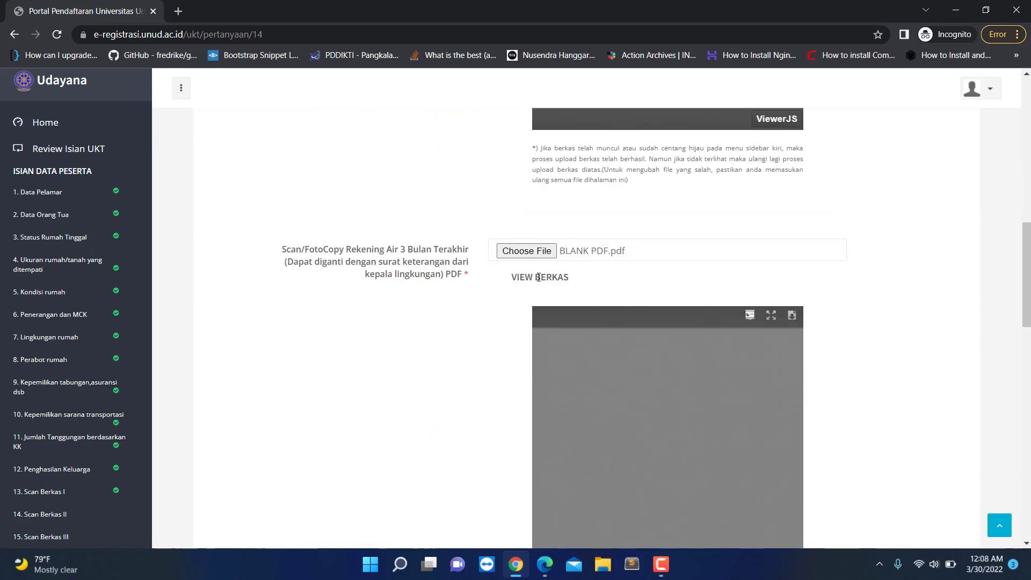
{"action": "scroll", "coordinate": [543, 269], "scroll_direction": "down", "scroll_amount": 10}
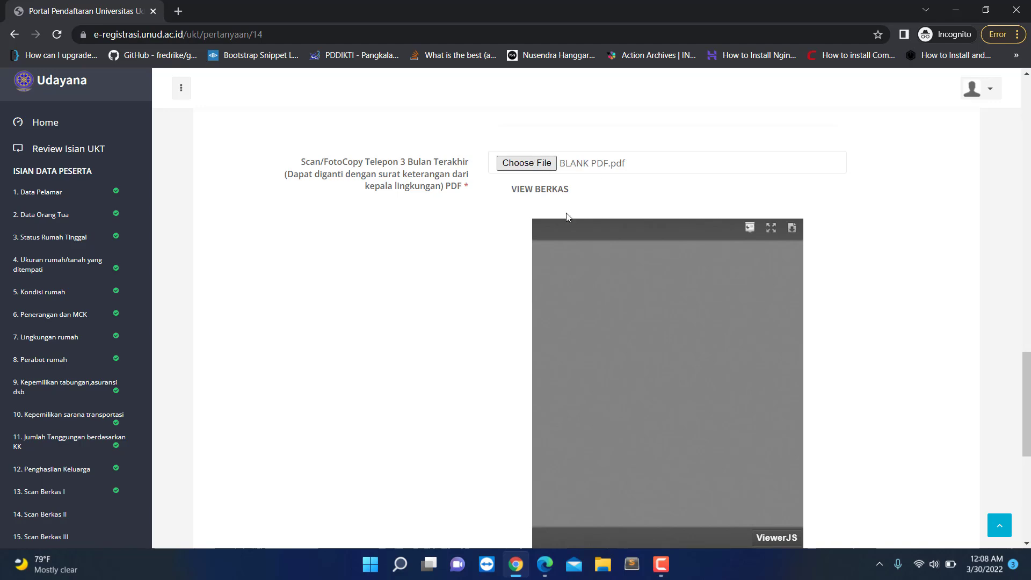
{"action": "scroll", "coordinate": [570, 216], "scroll_direction": "down", "scroll_amount": 4}
{"action": "left_click", "coordinate": [890, 471]}
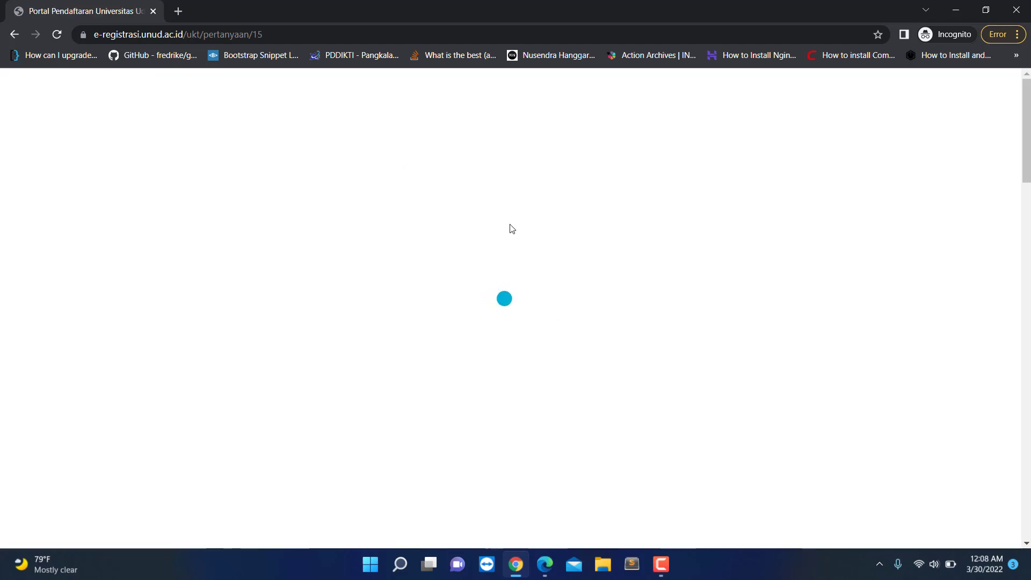
{"action": "scroll", "coordinate": [23, 408], "scroll_direction": "down", "scroll_amount": 5}
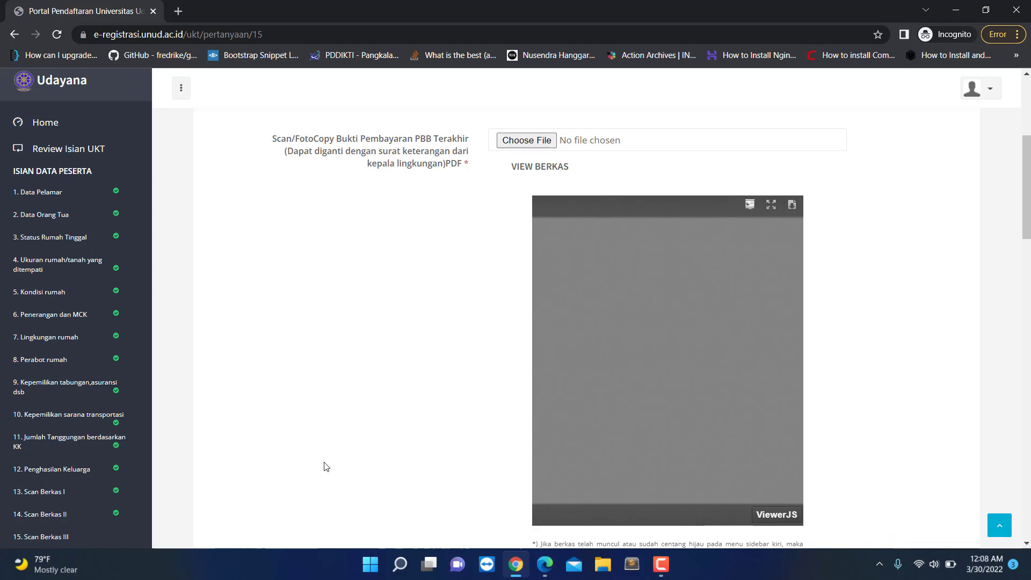
{"action": "left_click", "coordinate": [94, 516]}
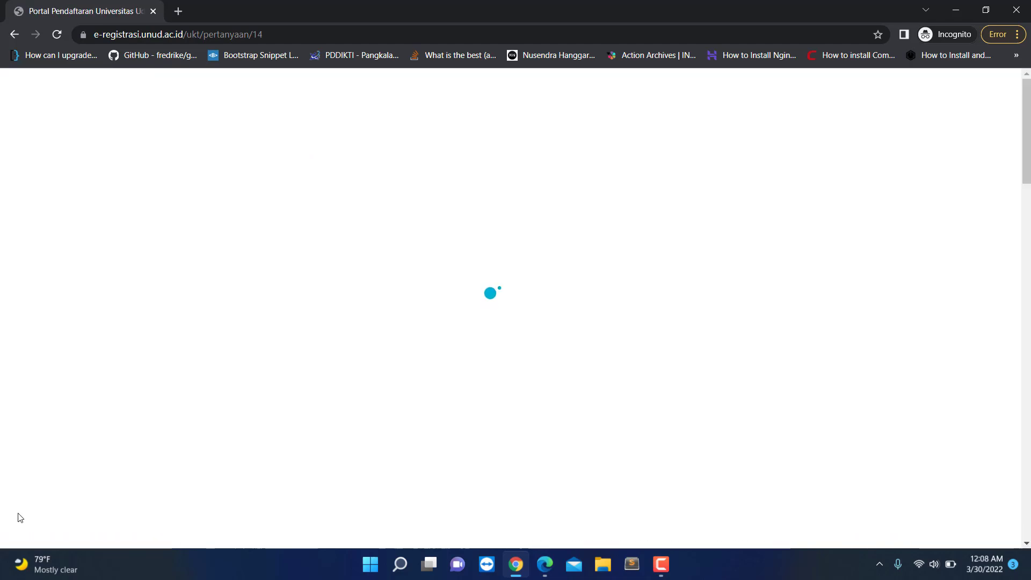
{"action": "scroll", "coordinate": [478, 369], "scroll_direction": "down", "scroll_amount": 5}
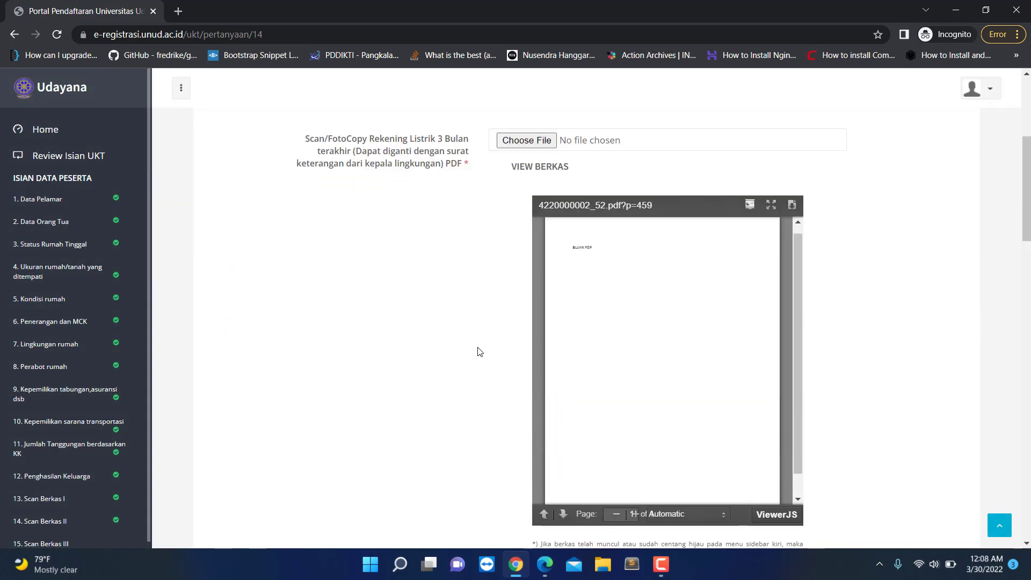
{"action": "scroll", "coordinate": [515, 218], "scroll_direction": "down", "scroll_amount": 1}
{"action": "scroll", "coordinate": [491, 328], "scroll_direction": "up", "scroll_amount": 3}
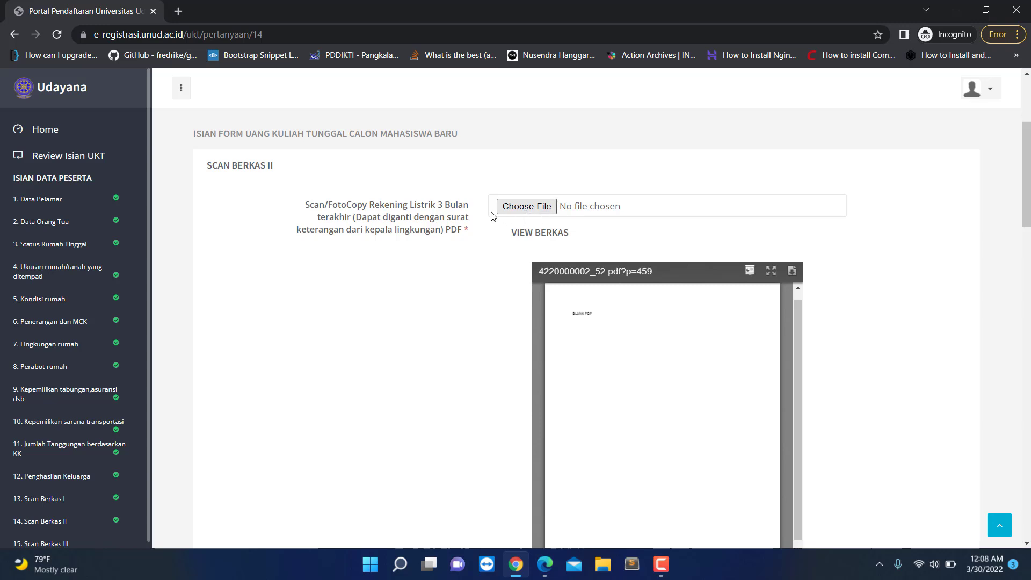
{"action": "scroll", "coordinate": [494, 222], "scroll_direction": "down", "scroll_amount": 9}
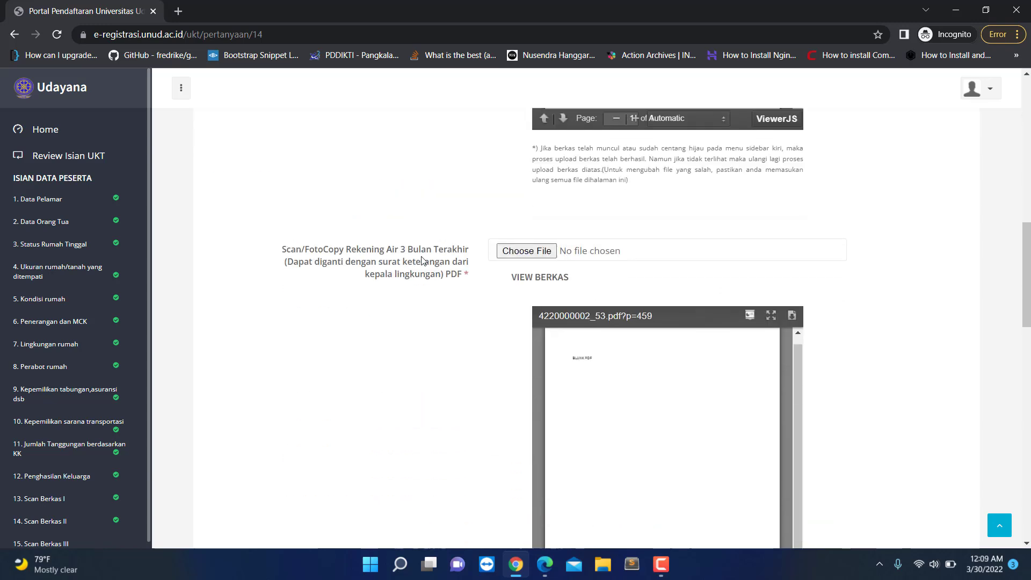
{"action": "scroll", "coordinate": [418, 283], "scroll_direction": "up", "scroll_amount": 10}
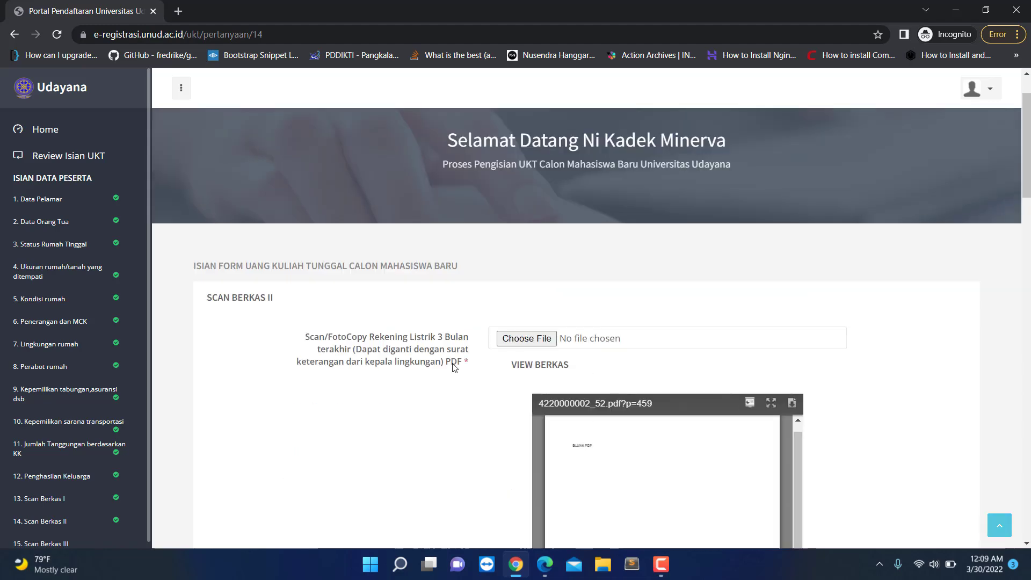
{"action": "scroll", "coordinate": [396, 353], "scroll_direction": "down", "scroll_amount": 10}
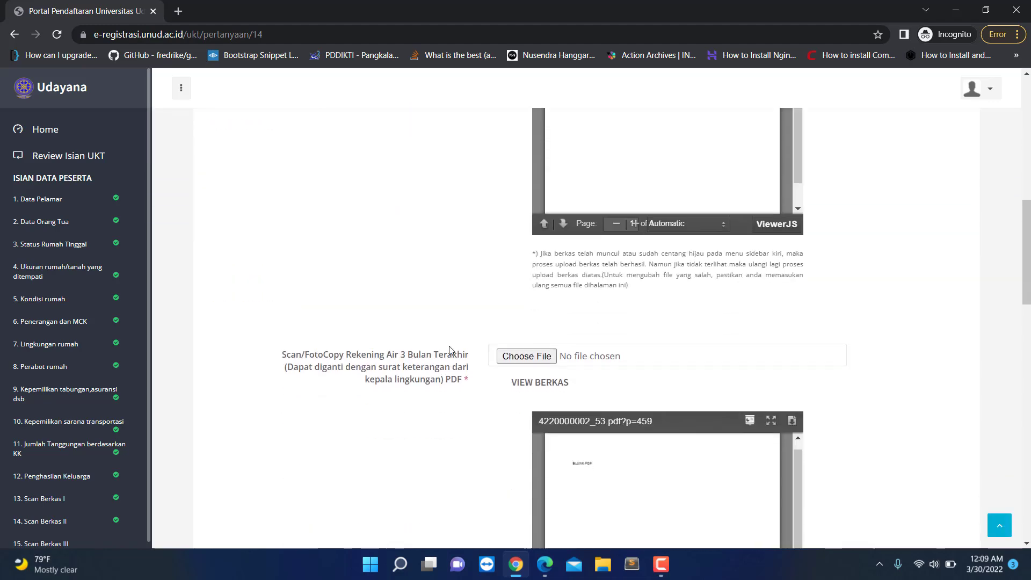
{"action": "scroll", "coordinate": [442, 301], "scroll_direction": "down", "scroll_amount": 8}
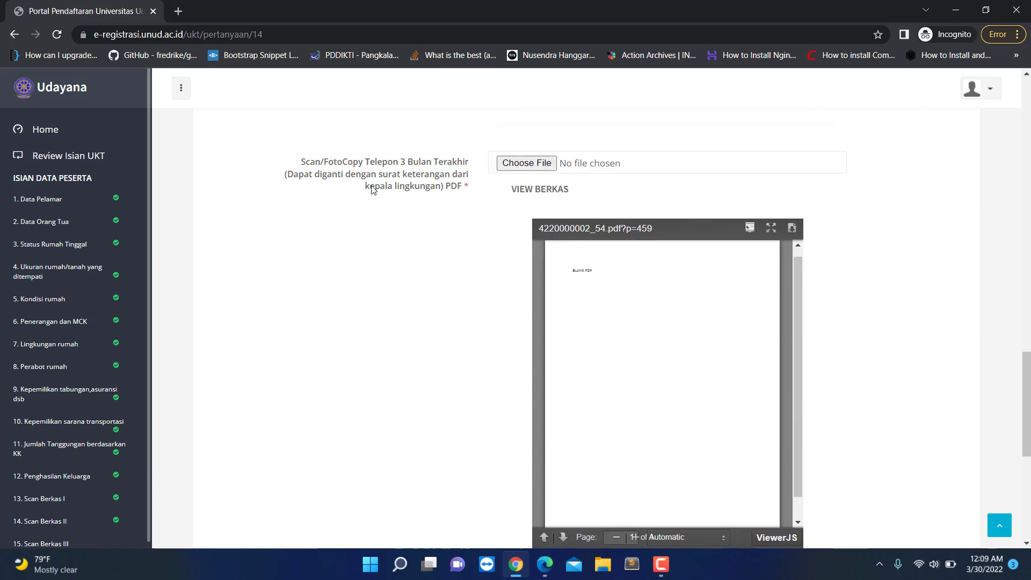
{"action": "scroll", "coordinate": [520, 330], "scroll_direction": "down", "scroll_amount": 4}
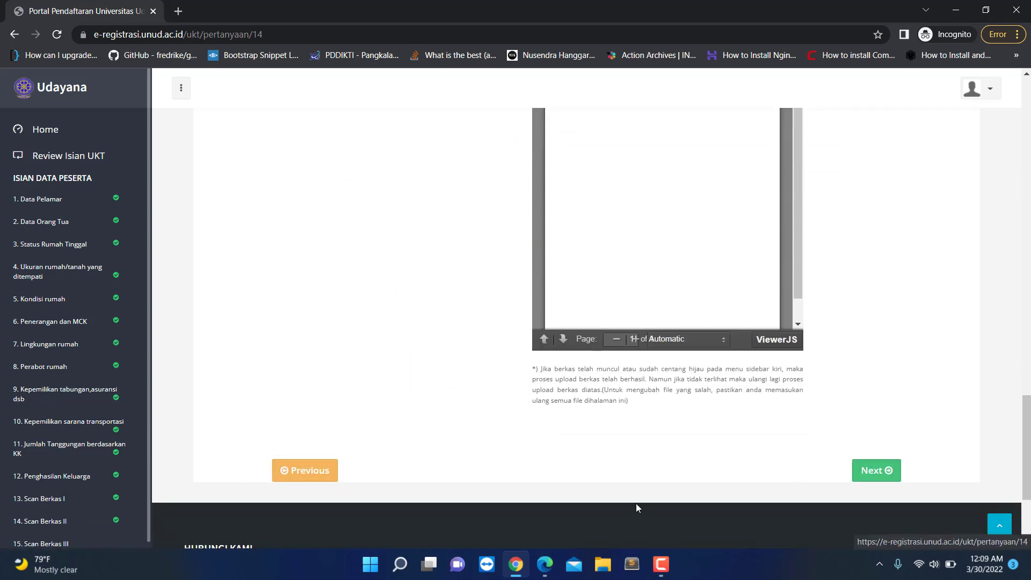
{"action": "left_click", "coordinate": [870, 469]}
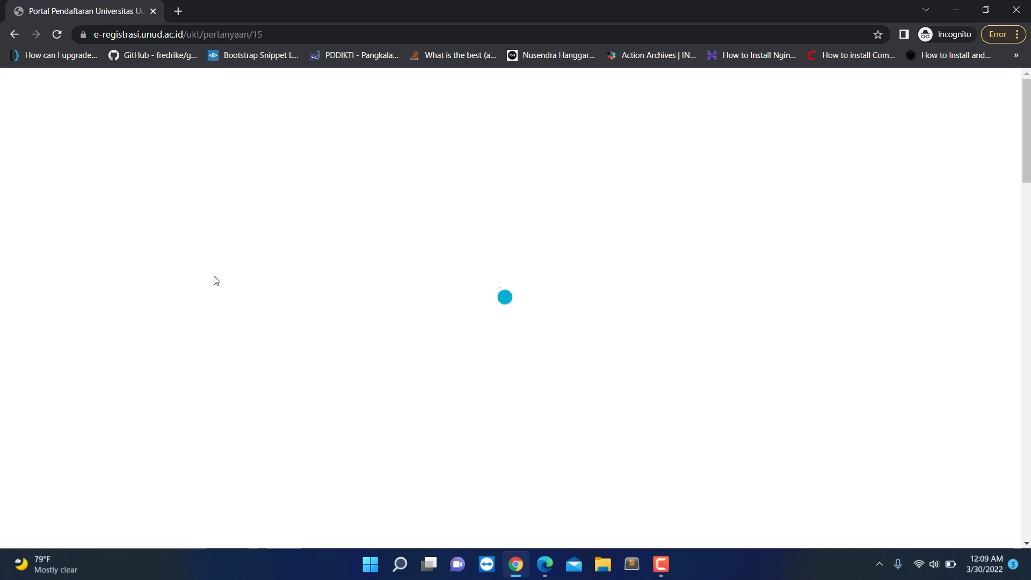
{"action": "scroll", "coordinate": [24, 403], "scroll_direction": "down", "scroll_amount": 5}
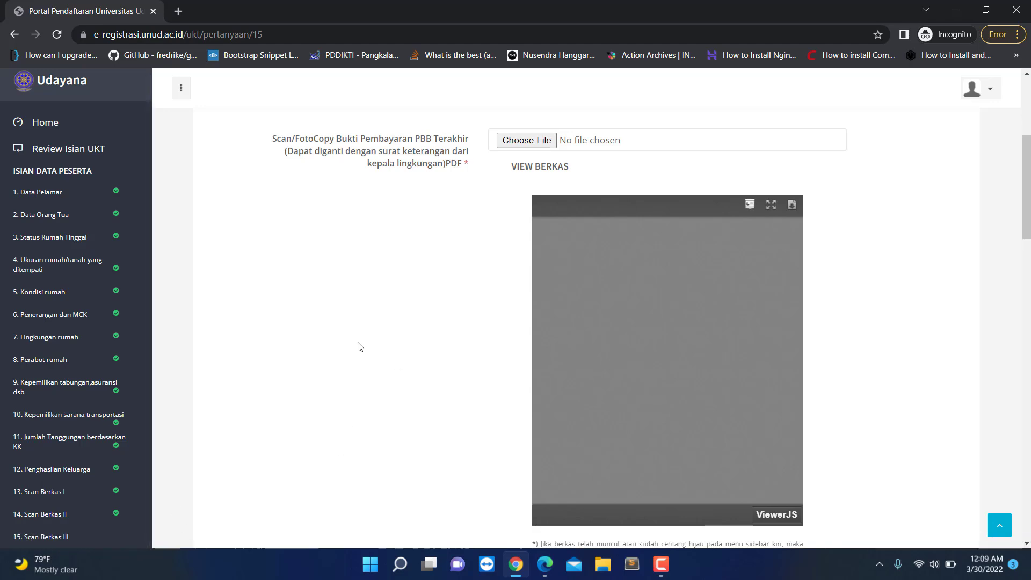
{"action": "scroll", "coordinate": [397, 340], "scroll_direction": "up", "scroll_amount": 3}
{"action": "scroll", "coordinate": [397, 339], "scroll_direction": "down", "scroll_amount": 16}
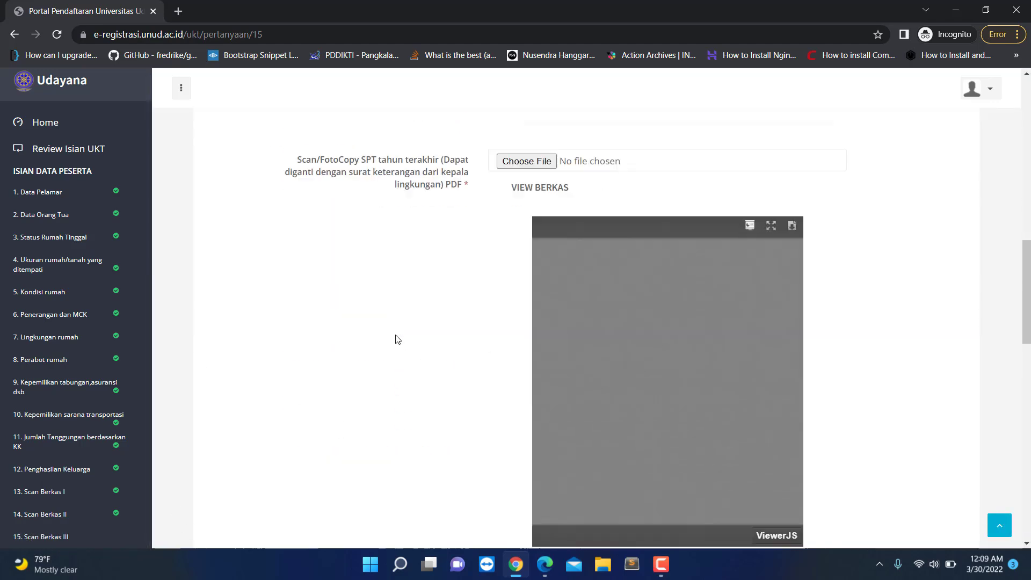
{"action": "scroll", "coordinate": [398, 339], "scroll_direction": "up", "scroll_amount": 13}
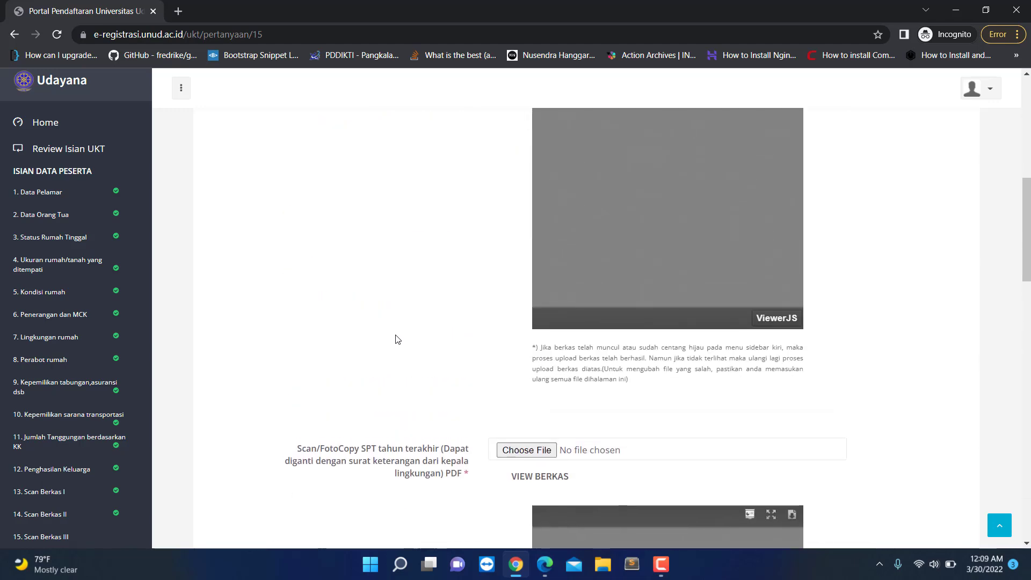
{"action": "scroll", "coordinate": [398, 339], "scroll_direction": "up", "scroll_amount": 4}
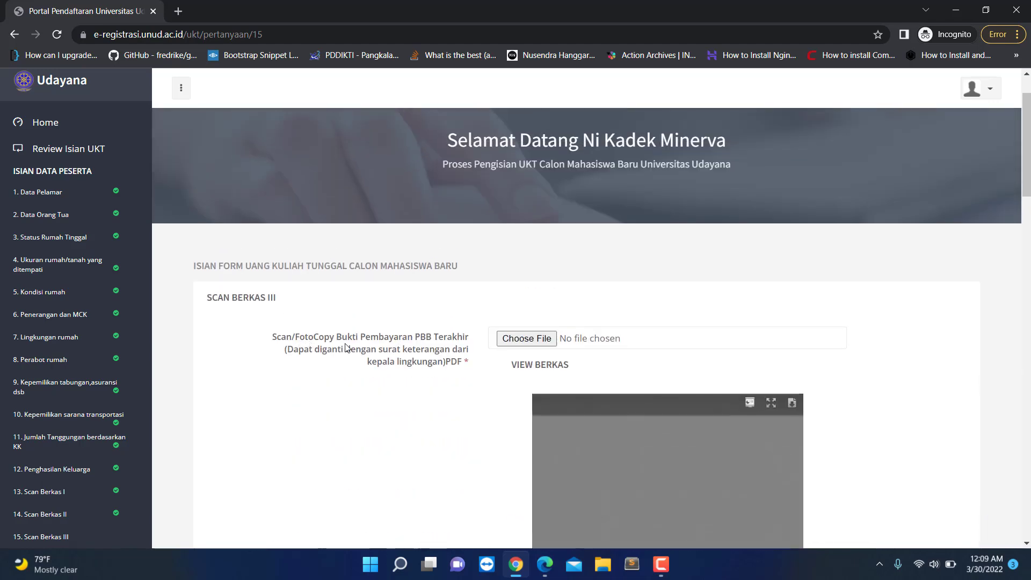
{"action": "scroll", "coordinate": [355, 327], "scroll_direction": "down", "scroll_amount": 2}
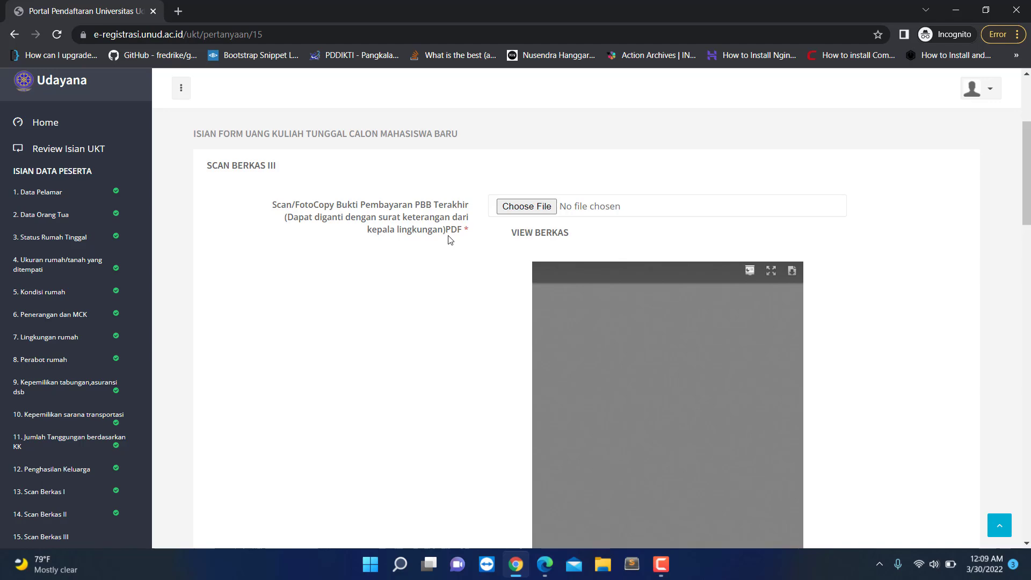
Step: Attach BLANK PDF.pdf as the PBB payment proof
{"action": "left_click", "coordinate": [526, 206]}
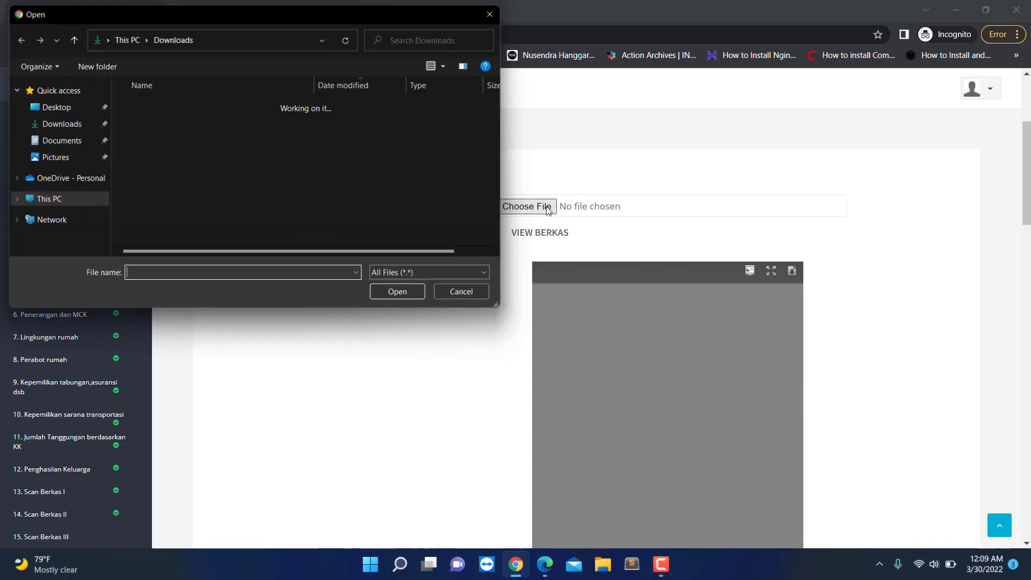
{"action": "double_click", "coordinate": [237, 122]}
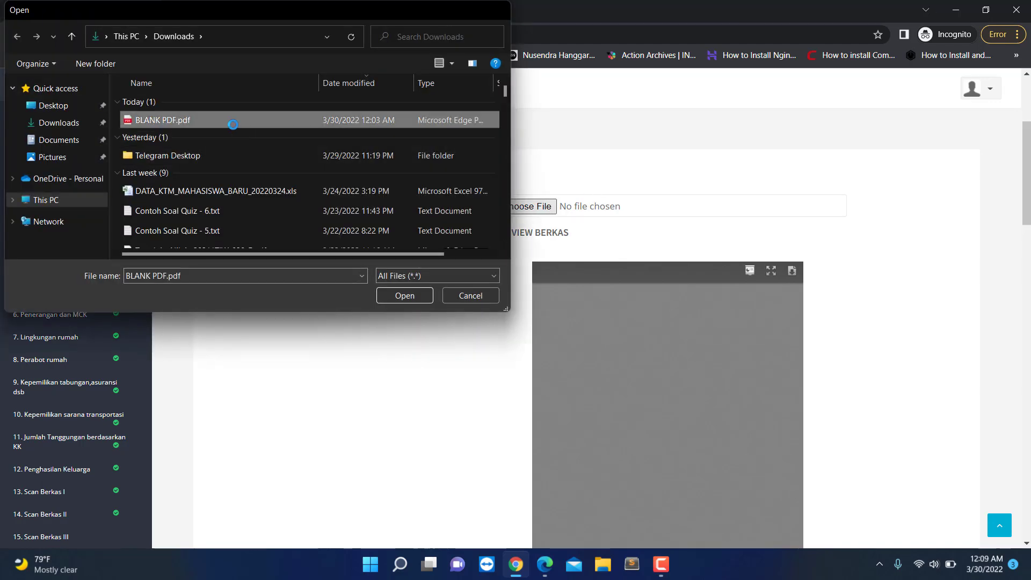
{"action": "scroll", "coordinate": [430, 262], "scroll_direction": "down", "scroll_amount": 5}
{"action": "scroll", "coordinate": [432, 263], "scroll_direction": "down", "scroll_amount": 5}
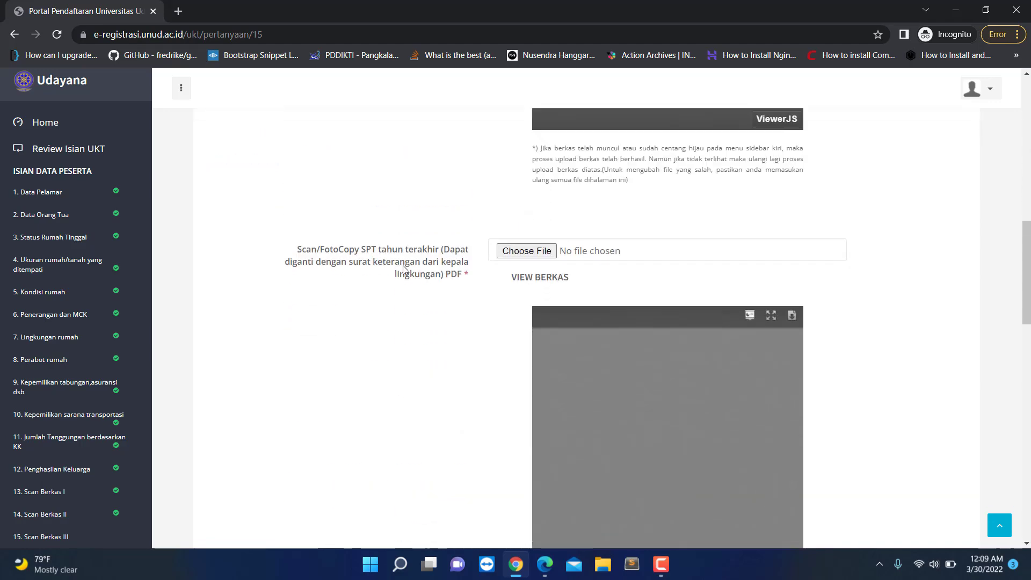
{"action": "scroll", "coordinate": [876, 376], "scroll_direction": "down", "scroll_amount": 12}
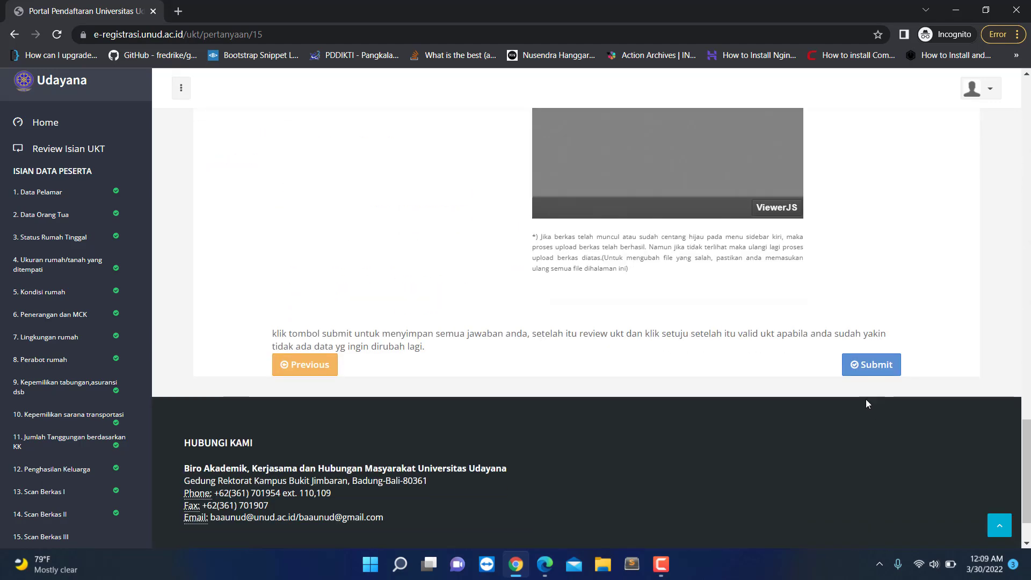
Step: Attempt to submit Scan Berkas III and acknowledge the 'data masih kosong' alert
{"action": "left_click", "coordinate": [867, 367]}
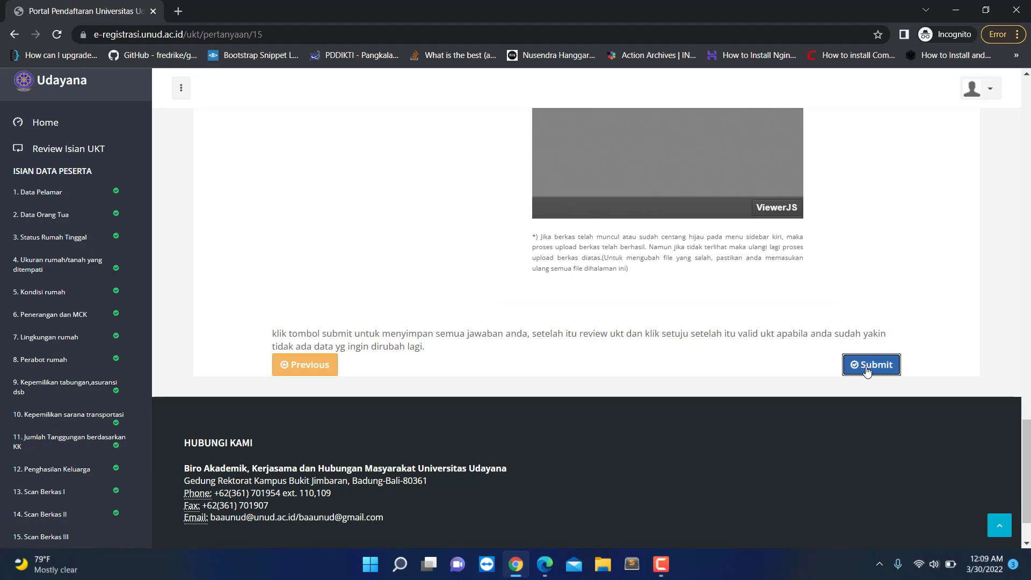
{"action": "left_click", "coordinate": [632, 110]}
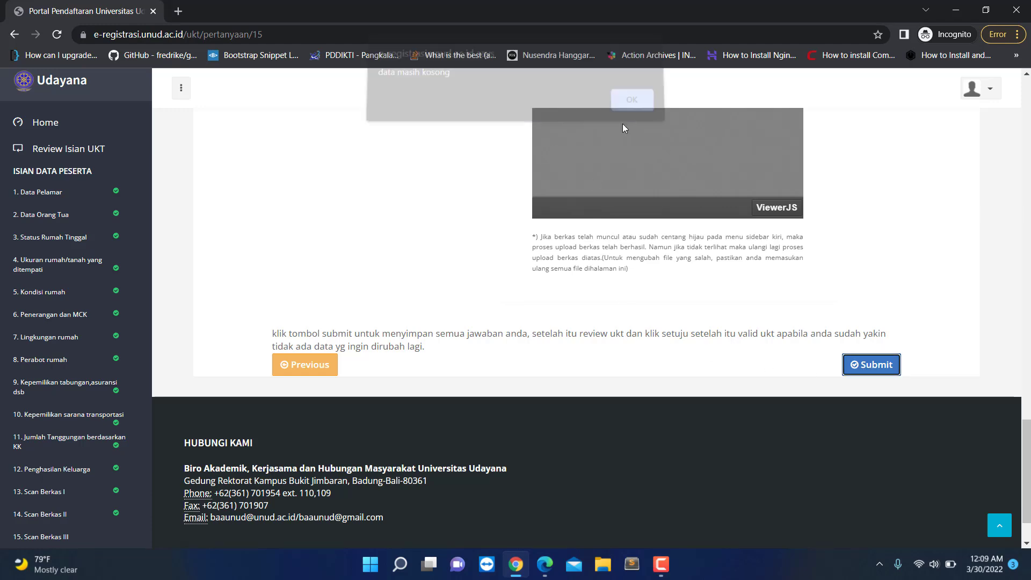
{"action": "scroll", "coordinate": [462, 371], "scroll_direction": "up", "scroll_amount": 10}
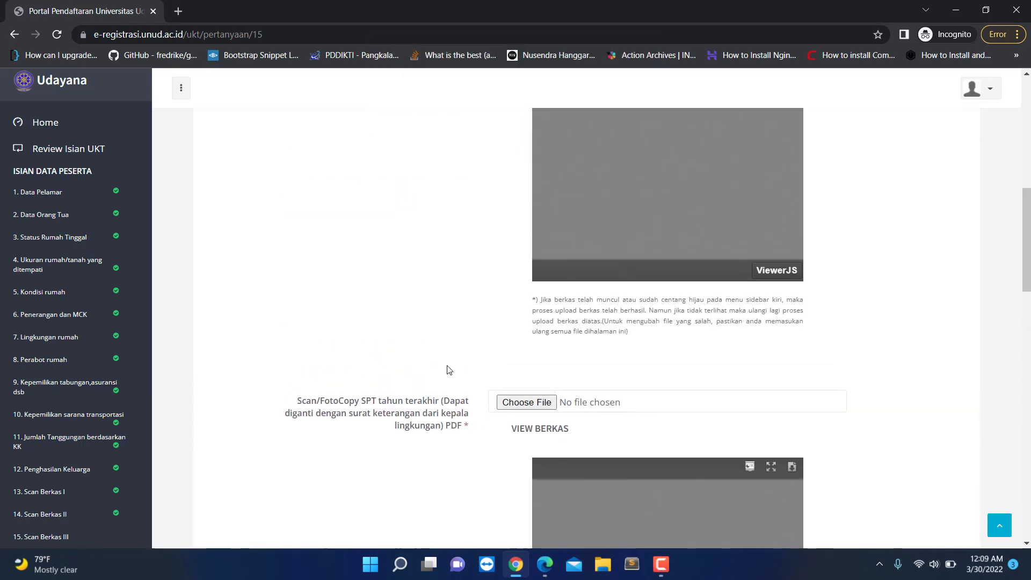
{"action": "scroll", "coordinate": [496, 290], "scroll_direction": "down", "scroll_amount": 10}
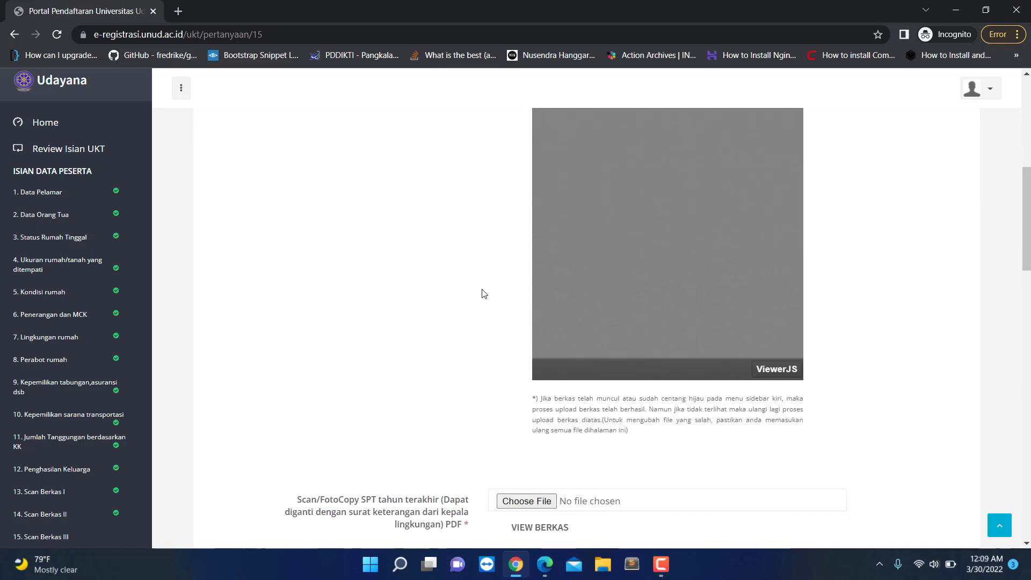
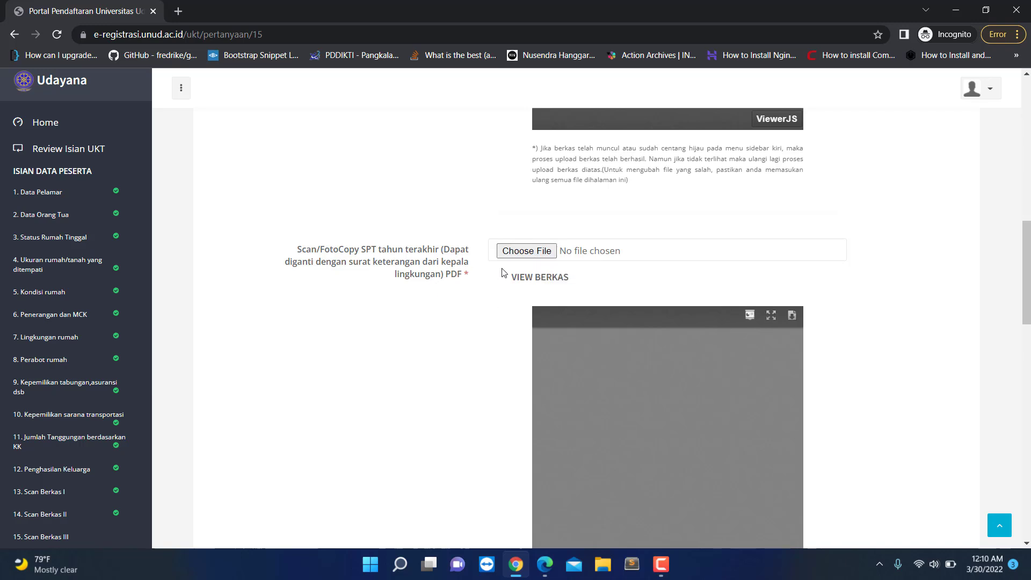
Step: Attach BLANK PDF.pdf as the SPT tax document
{"action": "left_click", "coordinate": [525, 252]}
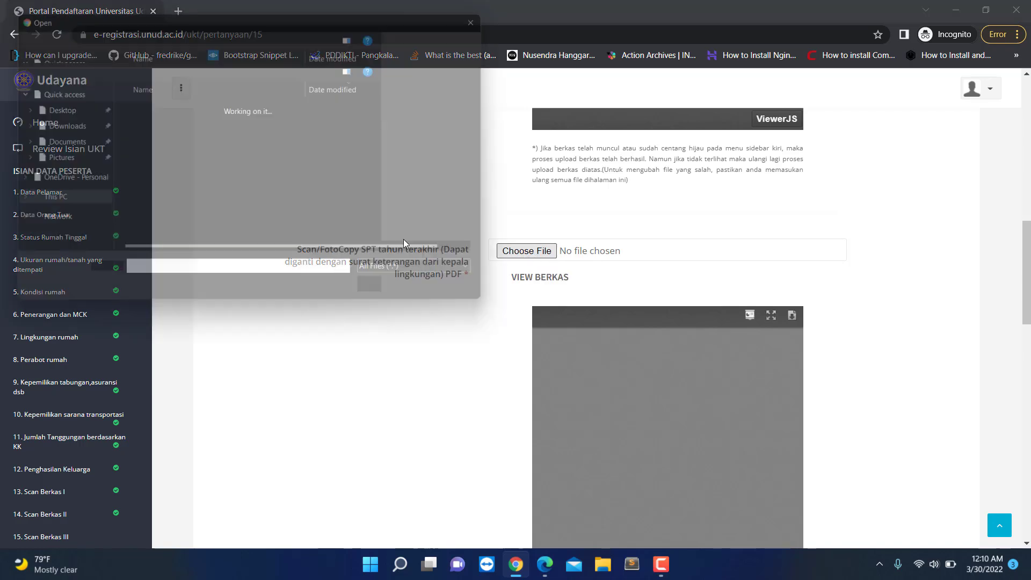
{"action": "double_click", "coordinate": [204, 121]}
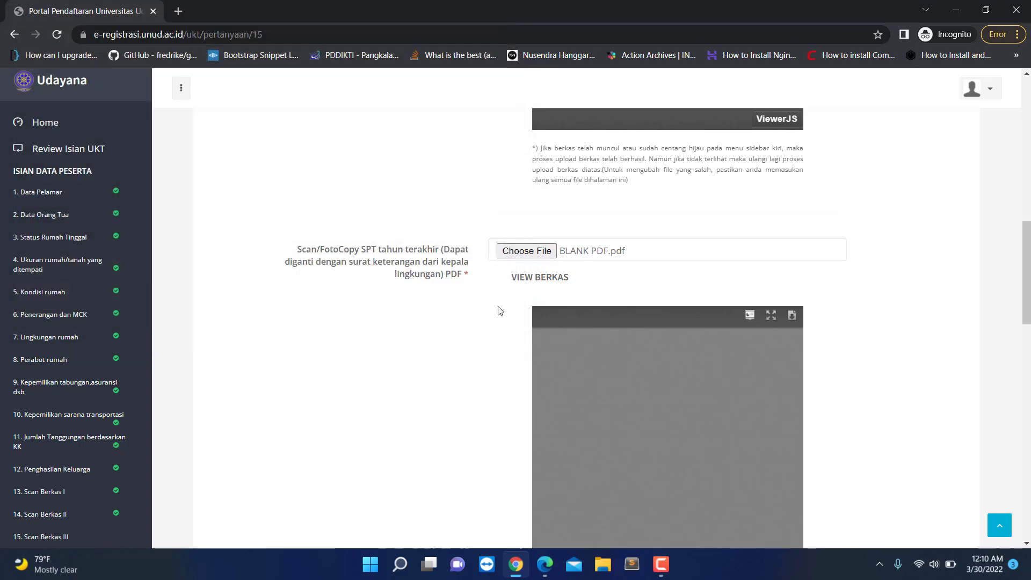
{"action": "scroll", "coordinate": [422, 300], "scroll_direction": "down", "scroll_amount": 6}
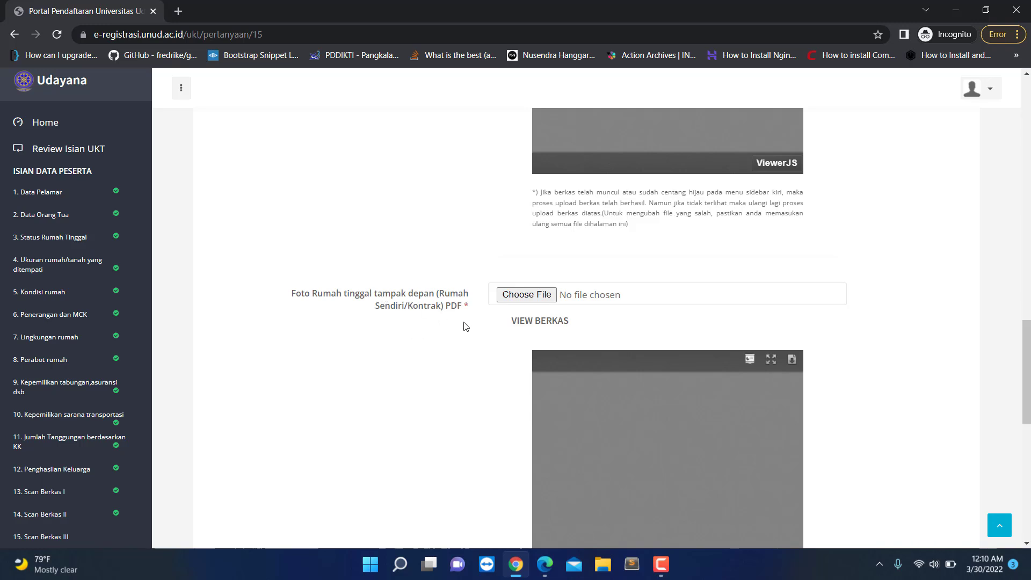
Step: Attach BLANK PDF.pdf as the front-of-house photo (Foto Rumah)
{"action": "left_click", "coordinate": [514, 304]}
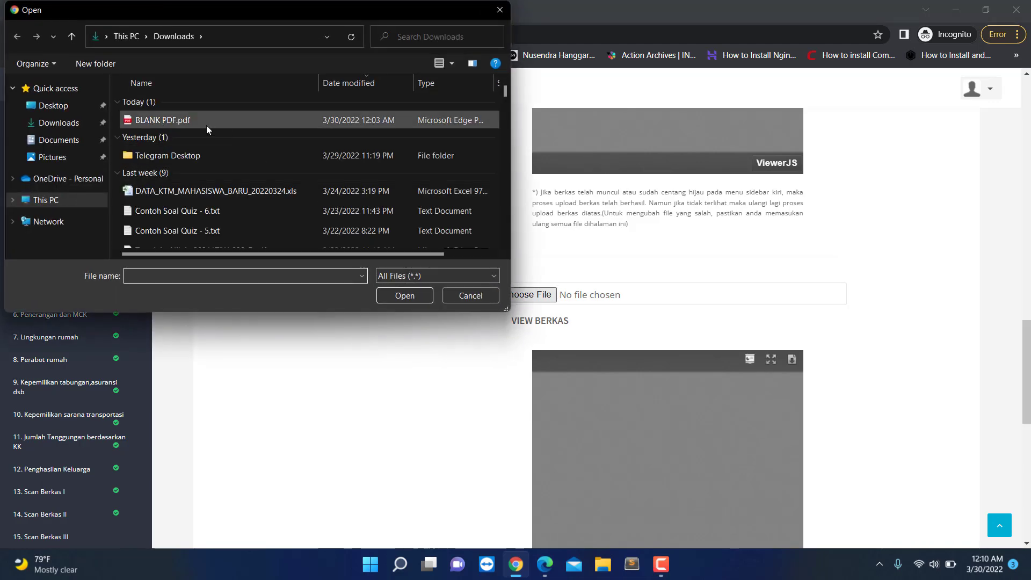
{"action": "double_click", "coordinate": [207, 125]}
{"action": "scroll", "coordinate": [410, 334], "scroll_direction": "down", "scroll_amount": 8}
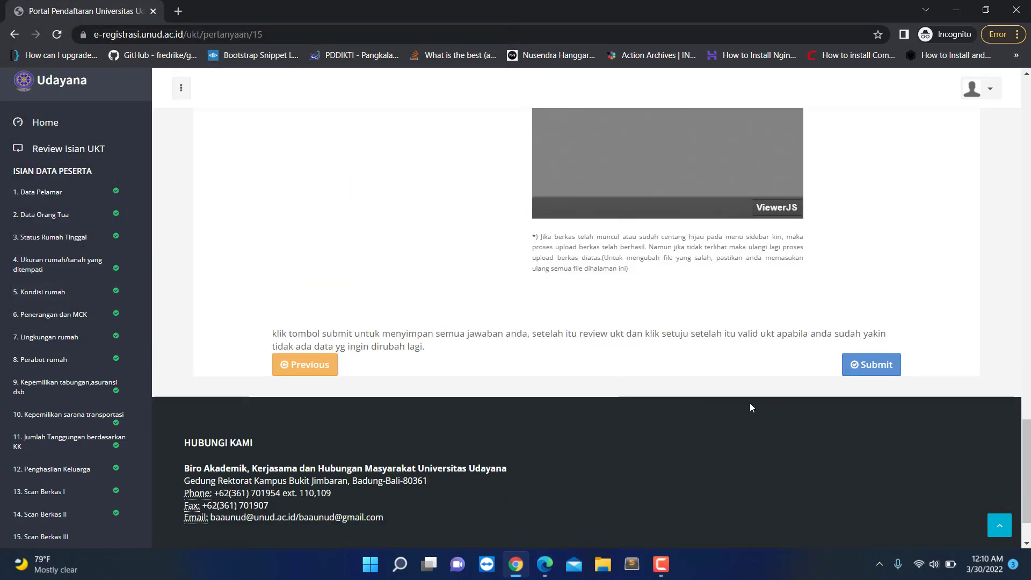
Step: Submit the Scan Berkas III answers and go to the Review Isian UKT page
{"action": "left_click", "coordinate": [864, 368]}
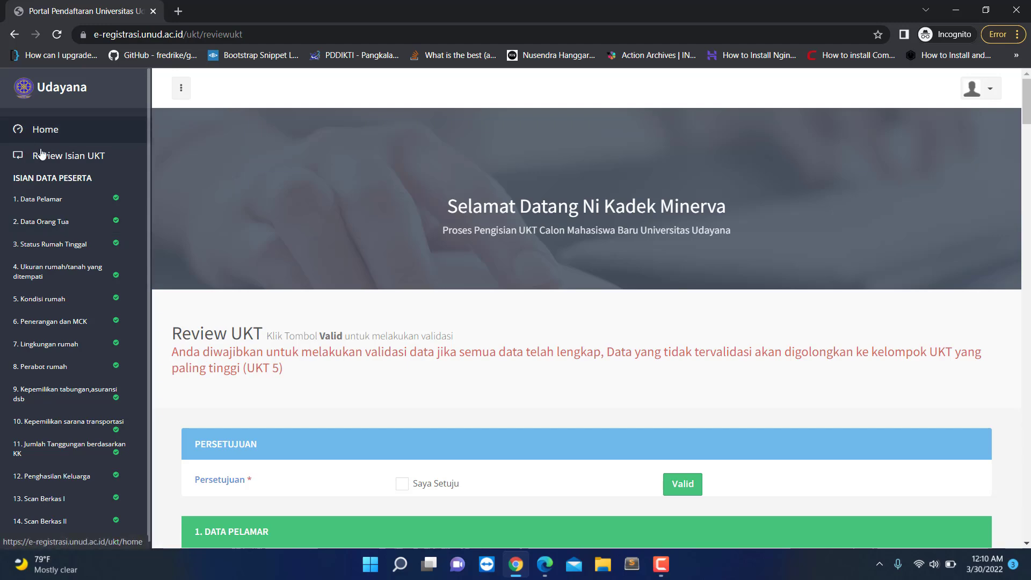
{"action": "left_click", "coordinate": [63, 156]}
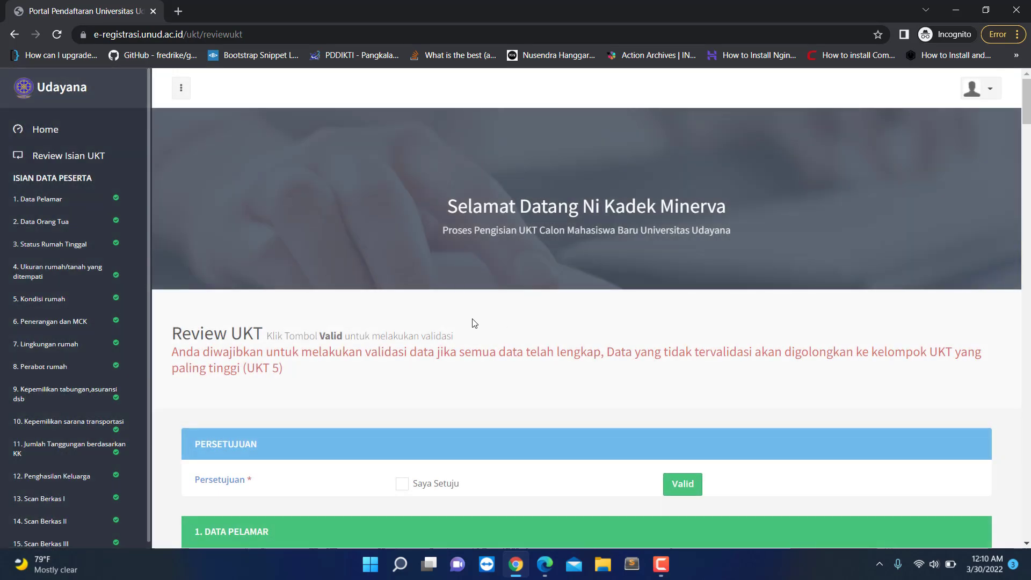
{"action": "scroll", "coordinate": [472, 326], "scroll_direction": "down", "scroll_amount": 1}
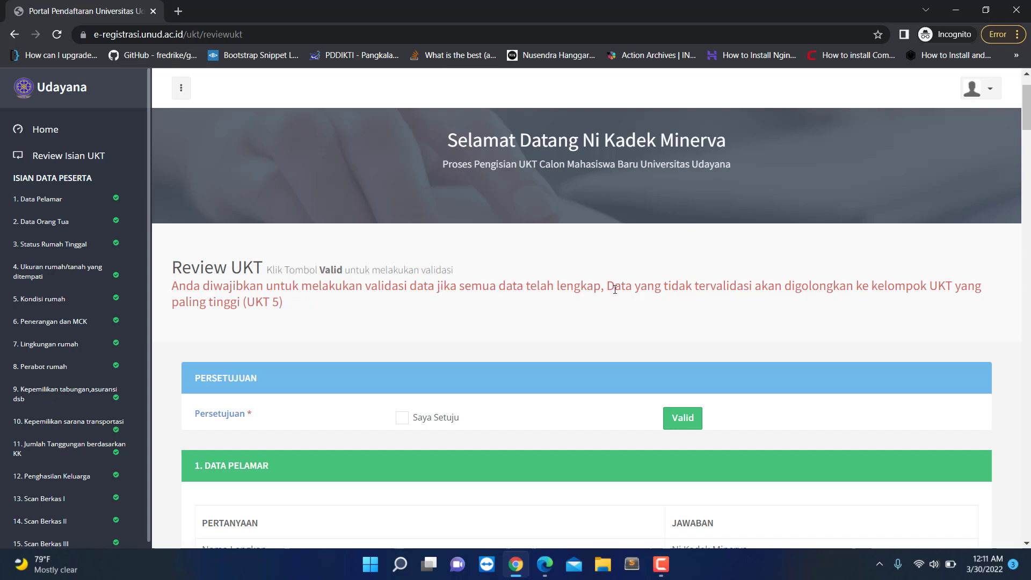
Step: Highlight the red notice that unvalidated data is assigned to UKT 5
{"action": "left_click_drag", "start_coordinate": [606, 291], "coordinate": [371, 291]}
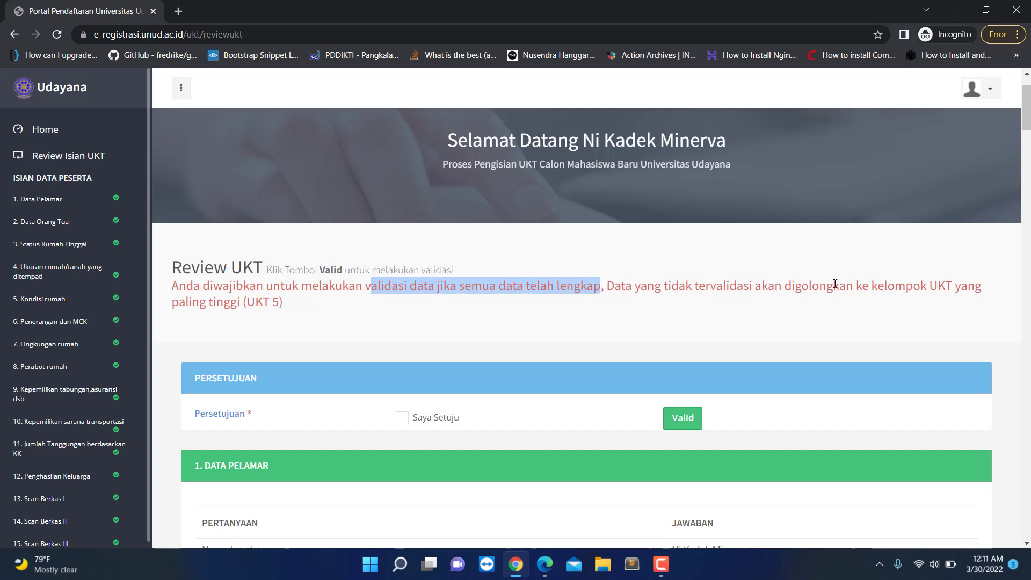
{"action": "left_click", "coordinate": [739, 286]}
{"action": "left_click_drag", "start_coordinate": [605, 285], "coordinate": [950, 286]}
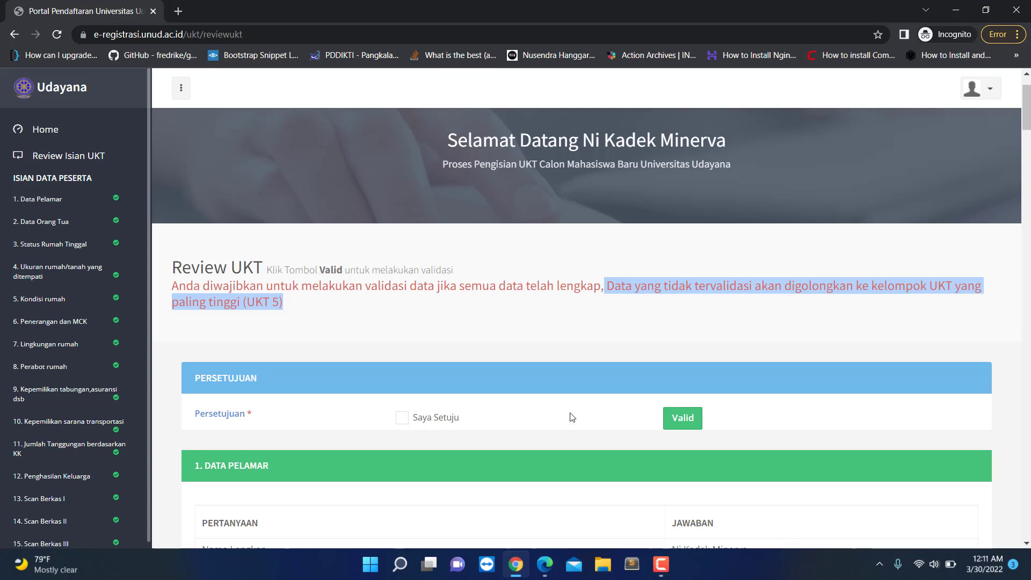
{"action": "scroll", "coordinate": [646, 359], "scroll_direction": "down", "scroll_amount": 3}
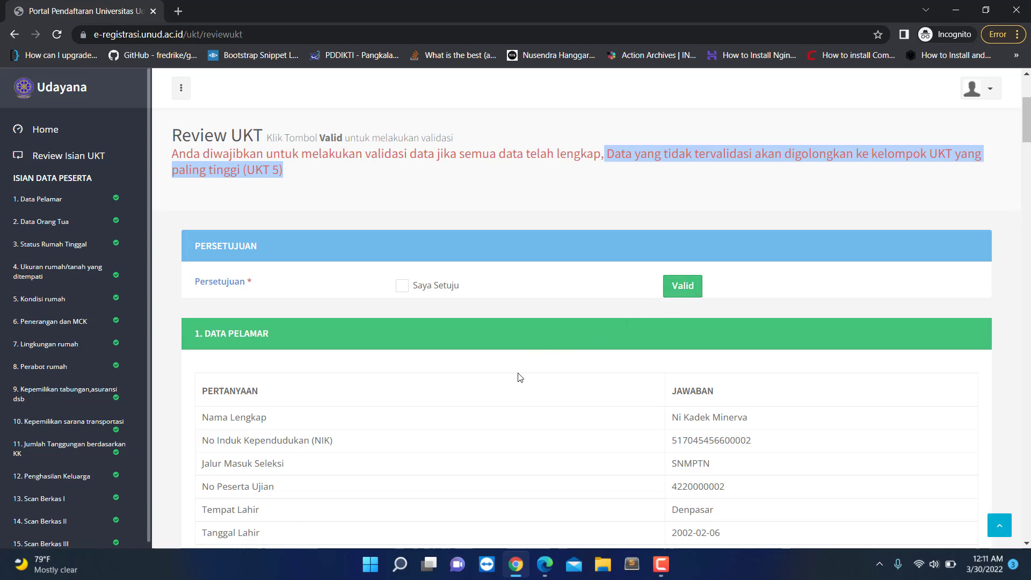
{"action": "scroll", "coordinate": [517, 389], "scroll_direction": "up", "scroll_amount": 1}
{"action": "scroll", "coordinate": [517, 389], "scroll_direction": "up", "scroll_amount": 2}
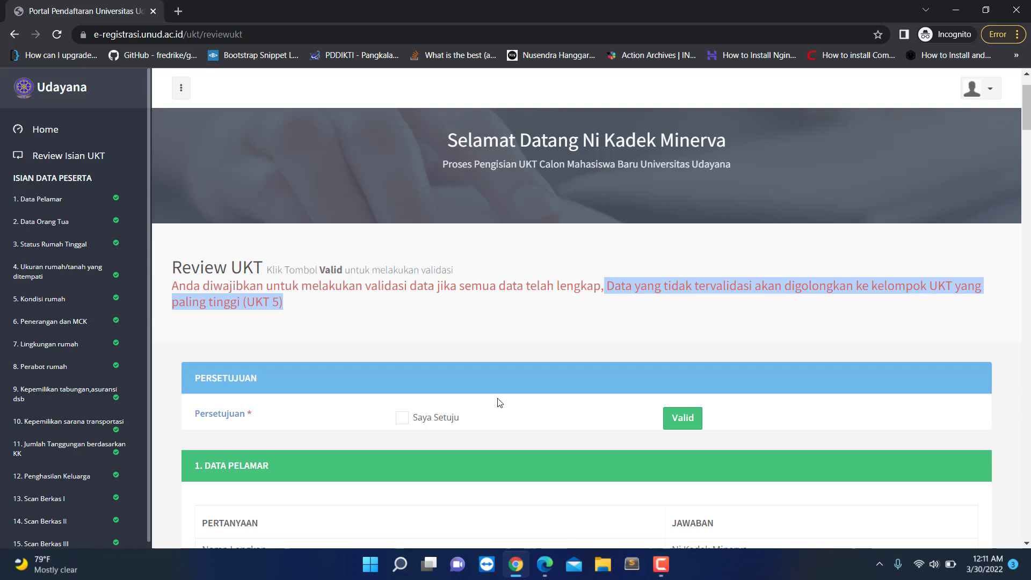
{"action": "scroll", "coordinate": [574, 390], "scroll_direction": "down", "scroll_amount": 1}
{"action": "scroll", "coordinate": [574, 390], "scroll_direction": "down", "scroll_amount": 4}
{"action": "scroll", "coordinate": [548, 355], "scroll_direction": "up", "scroll_amount": 3}
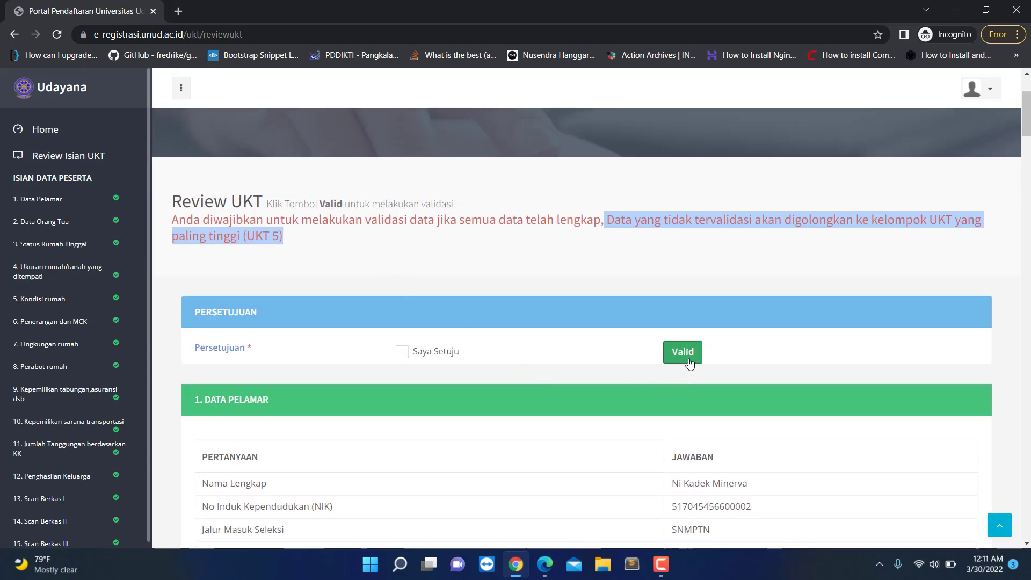
{"action": "scroll", "coordinate": [563, 402], "scroll_direction": "down", "scroll_amount": 5}
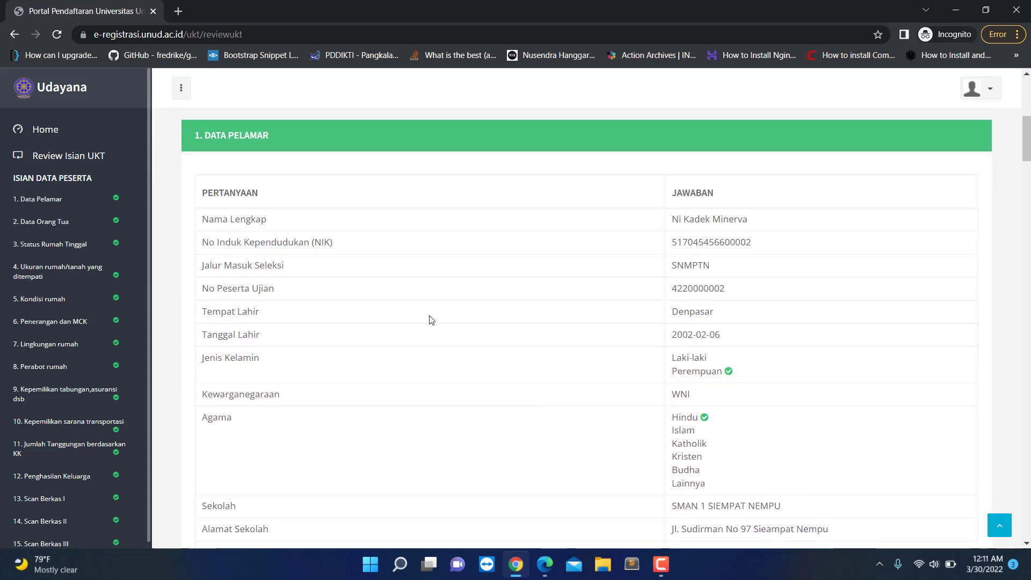
{"action": "scroll", "coordinate": [446, 328], "scroll_direction": "up", "scroll_amount": 4}
{"action": "scroll", "coordinate": [500, 331], "scroll_direction": "down", "scroll_amount": 2}
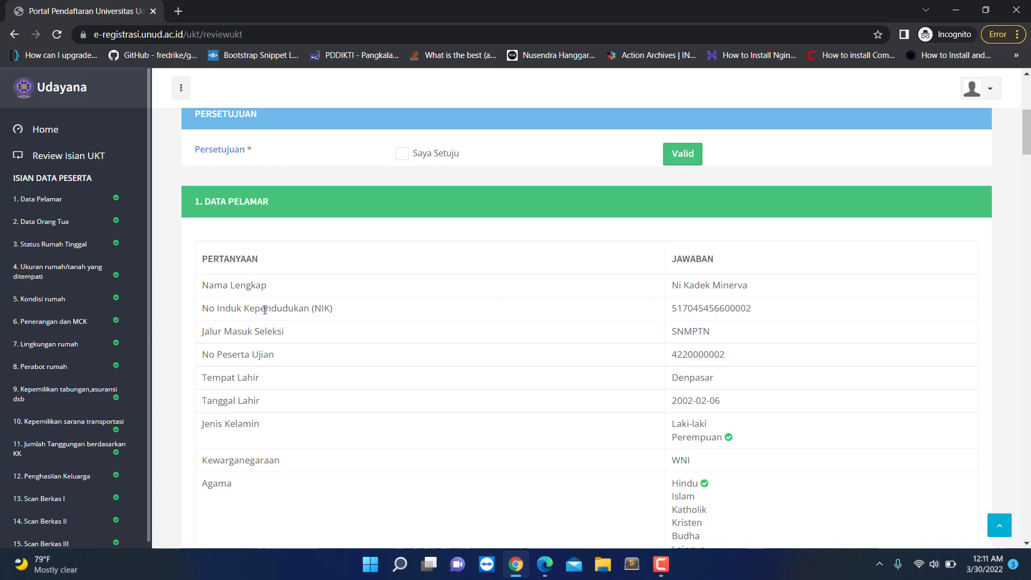
{"action": "double_click", "coordinate": [696, 307]}
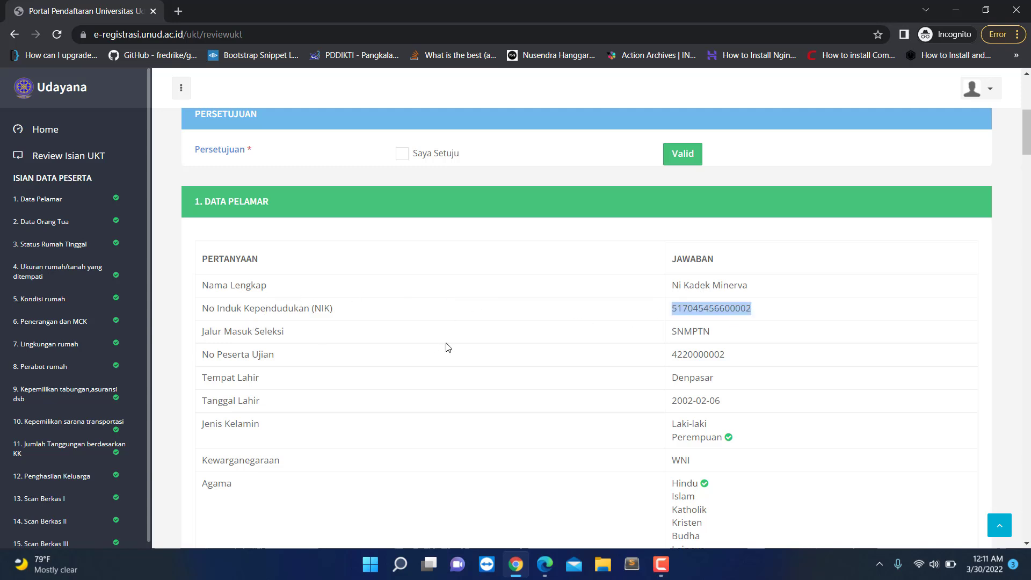
{"action": "scroll", "coordinate": [673, 355], "scroll_direction": "down", "scroll_amount": 2}
{"action": "double_click", "coordinate": [693, 223]}
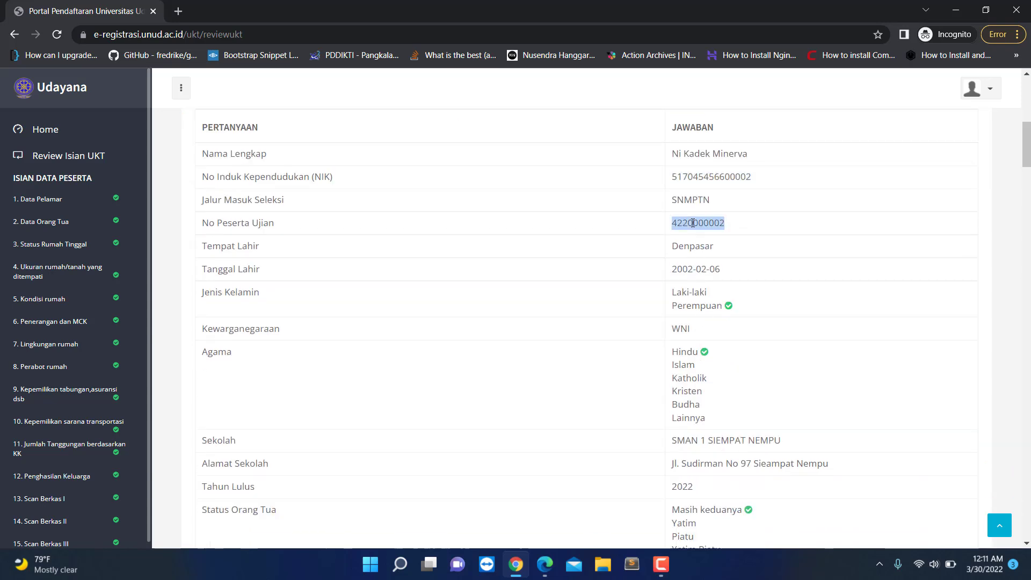
{"action": "double_click", "coordinate": [698, 269]}
{"action": "scroll", "coordinate": [696, 322], "scroll_direction": "down", "scroll_amount": 2}
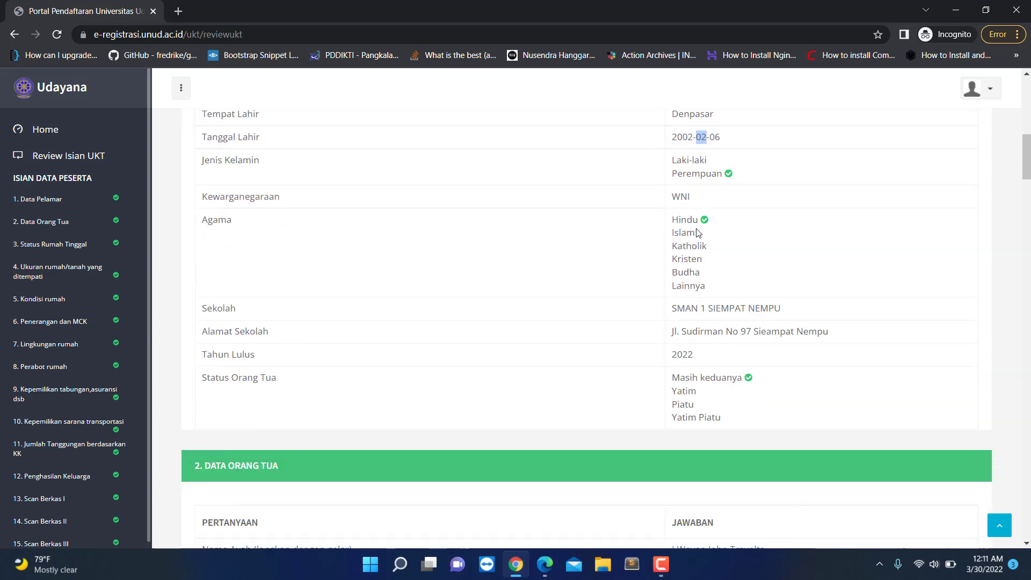
{"action": "double_click", "coordinate": [692, 162]}
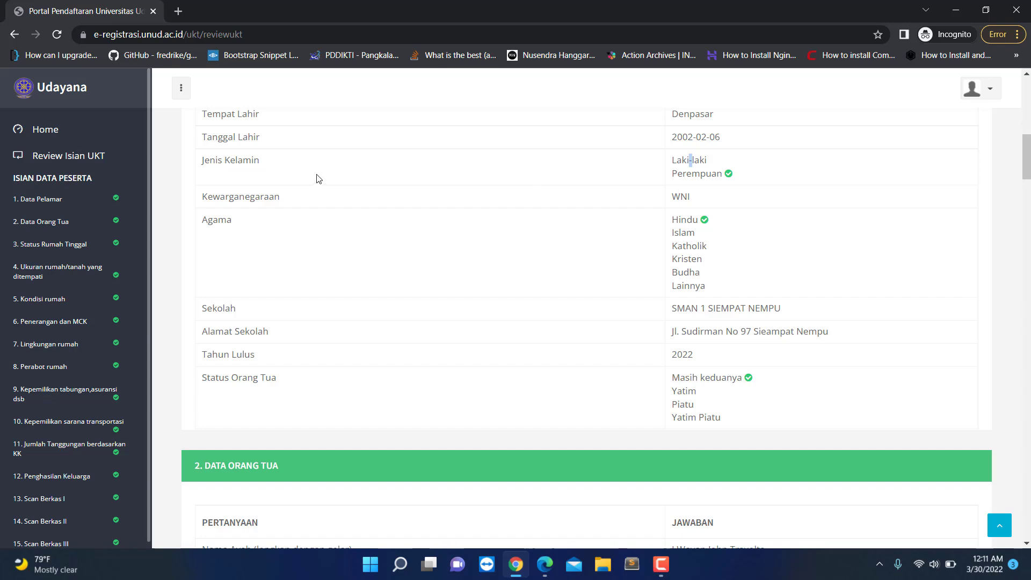
{"action": "double_click", "coordinate": [678, 196]}
{"action": "double_click", "coordinate": [684, 220]}
{"action": "scroll", "coordinate": [607, 346], "scroll_direction": "down", "scroll_amount": 3}
{"action": "scroll", "coordinate": [498, 352], "scroll_direction": "down", "scroll_amount": 15}
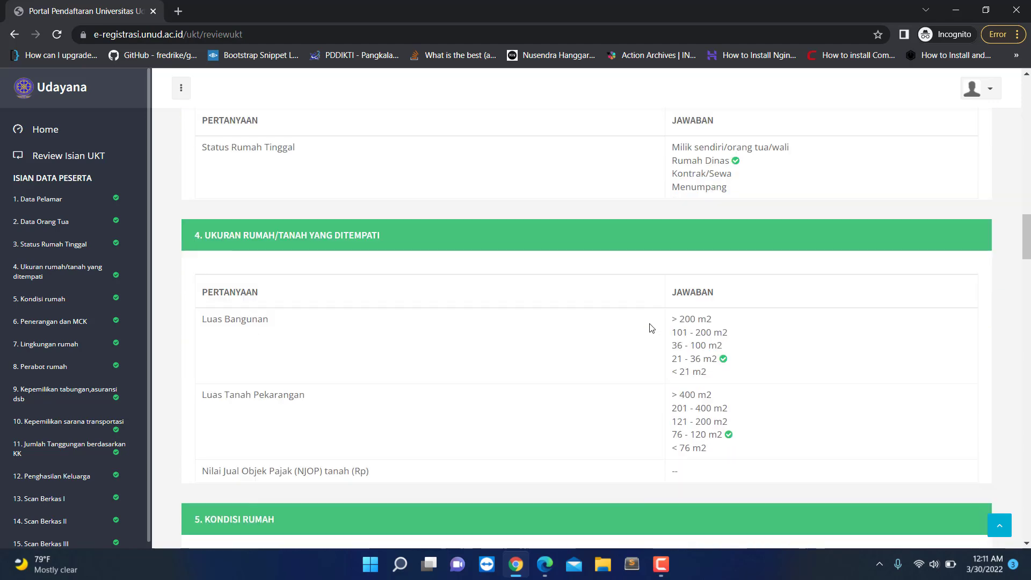
{"action": "scroll", "coordinate": [678, 330], "scroll_direction": "down", "scroll_amount": 20}
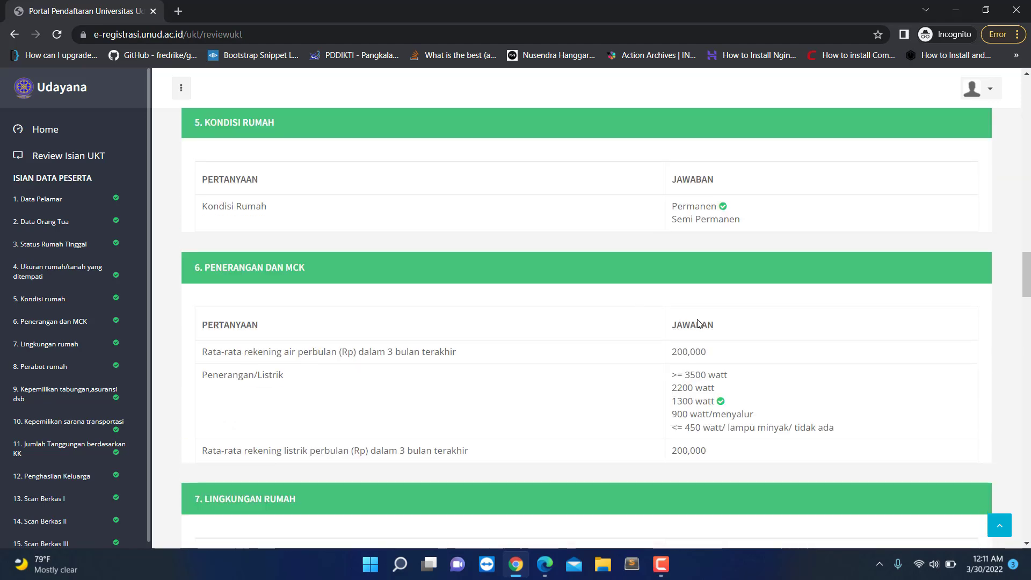
{"action": "scroll", "coordinate": [711, 358], "scroll_direction": "down", "scroll_amount": 17}
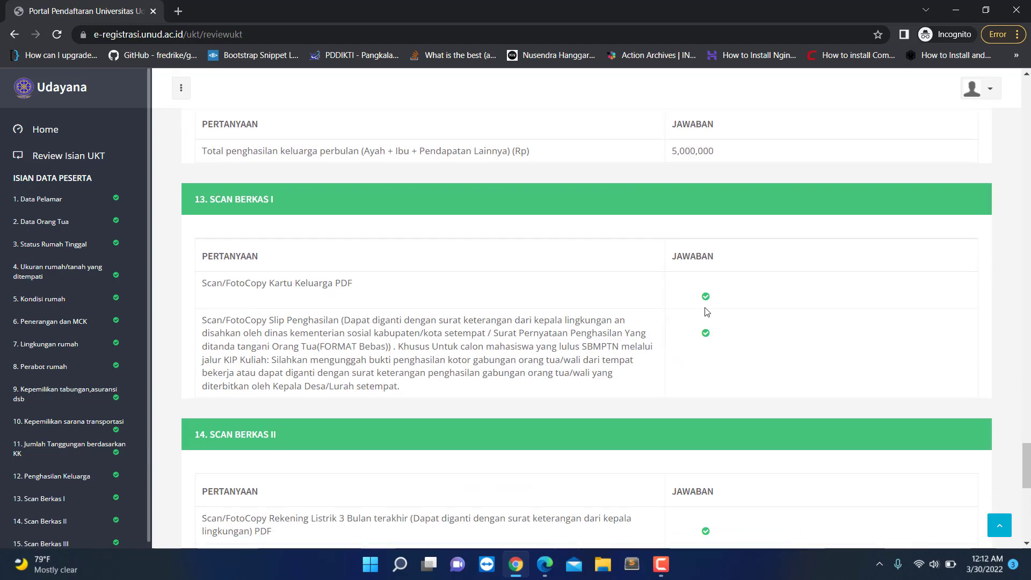
{"action": "scroll", "coordinate": [634, 359], "scroll_direction": "down", "scroll_amount": 3}
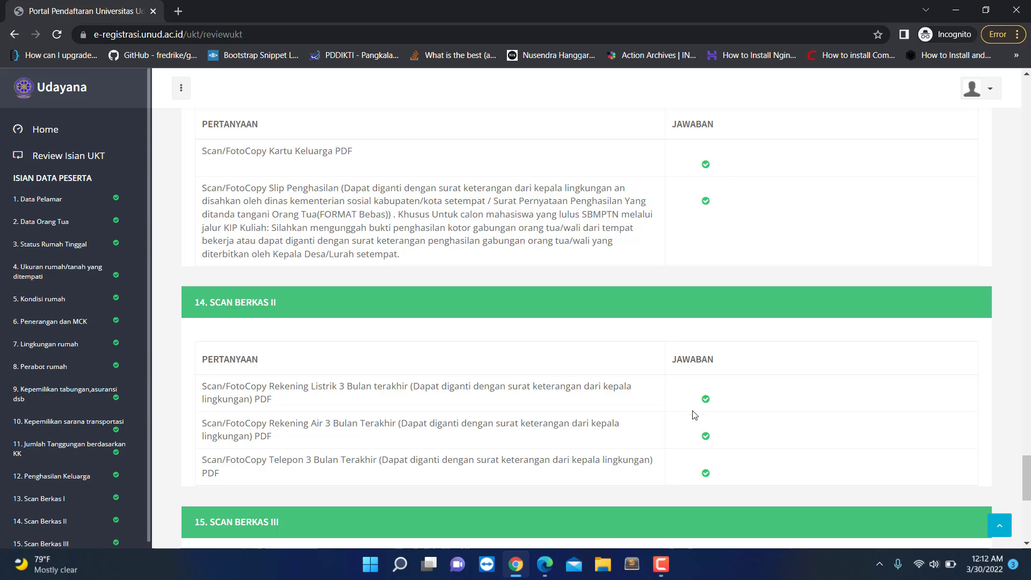
{"action": "scroll", "coordinate": [694, 356], "scroll_direction": "down", "scroll_amount": 7}
{"action": "scroll", "coordinate": [693, 411], "scroll_direction": "up", "scroll_amount": 20}
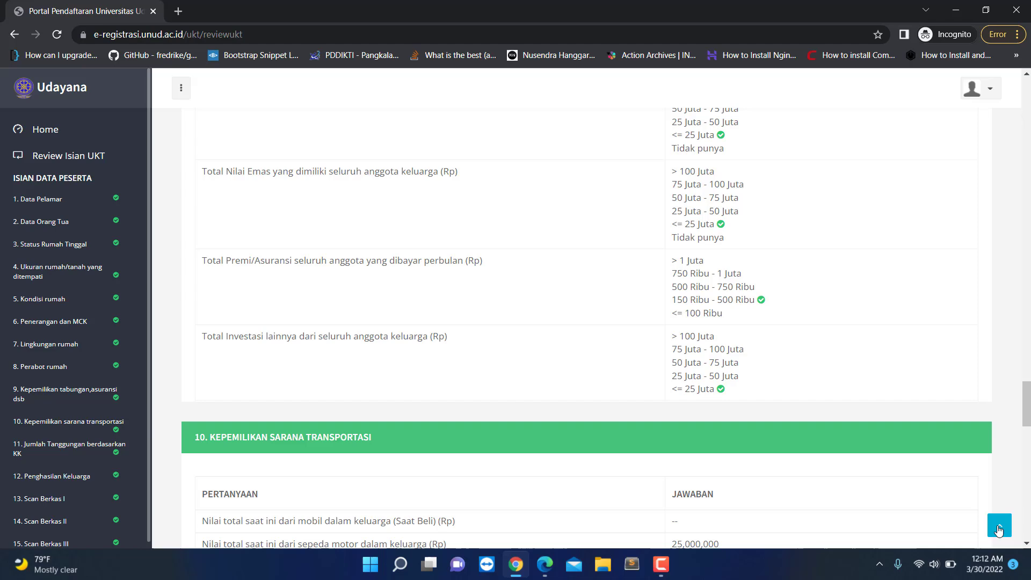
Step: Tick Saya Setuju in the Persetujuan section and close the Pernyataan Persetujuan dialog
{"action": "left_click", "coordinate": [999, 529]}
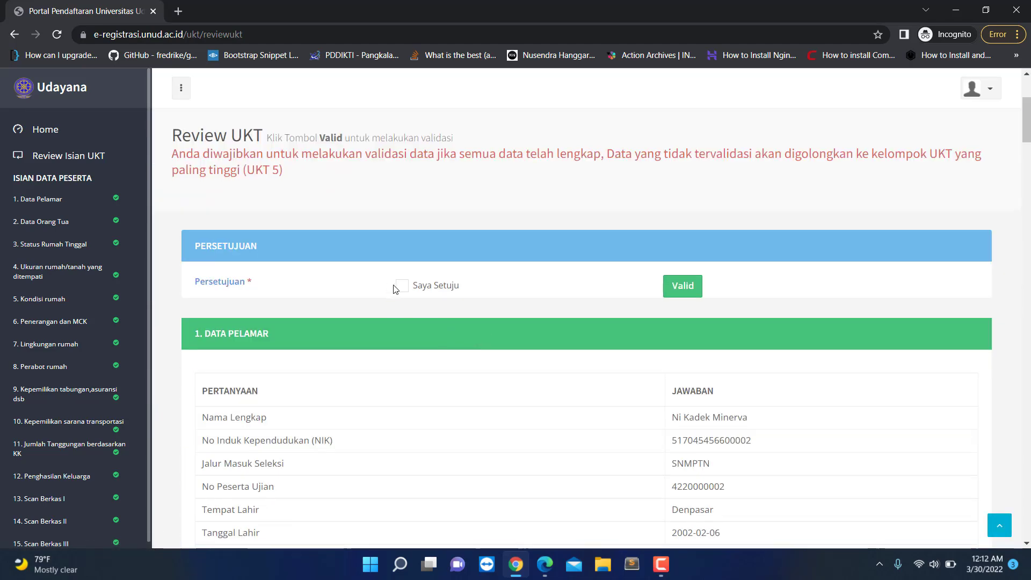
{"action": "left_click", "coordinate": [402, 286]}
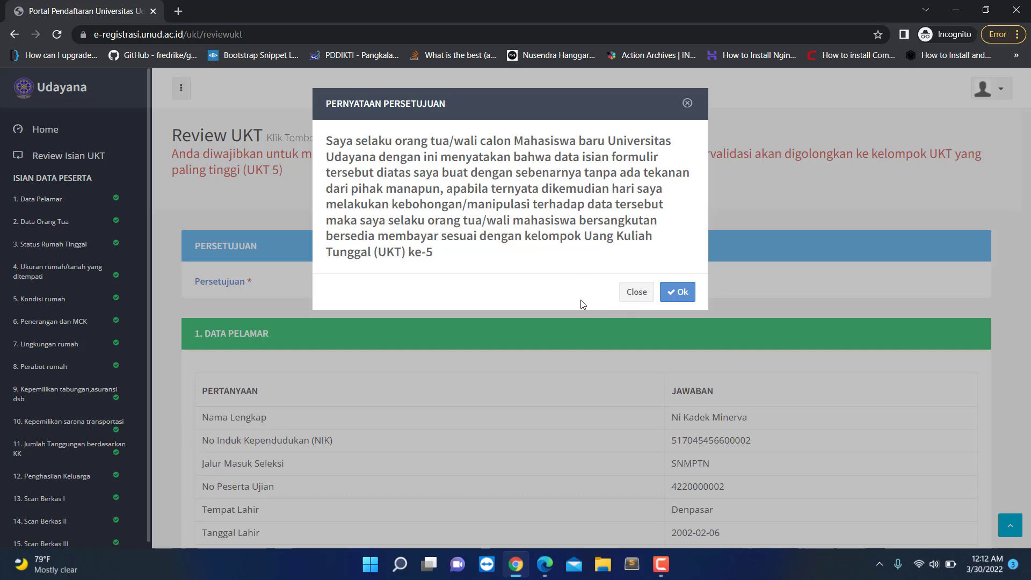
{"action": "left_click", "coordinate": [635, 293]}
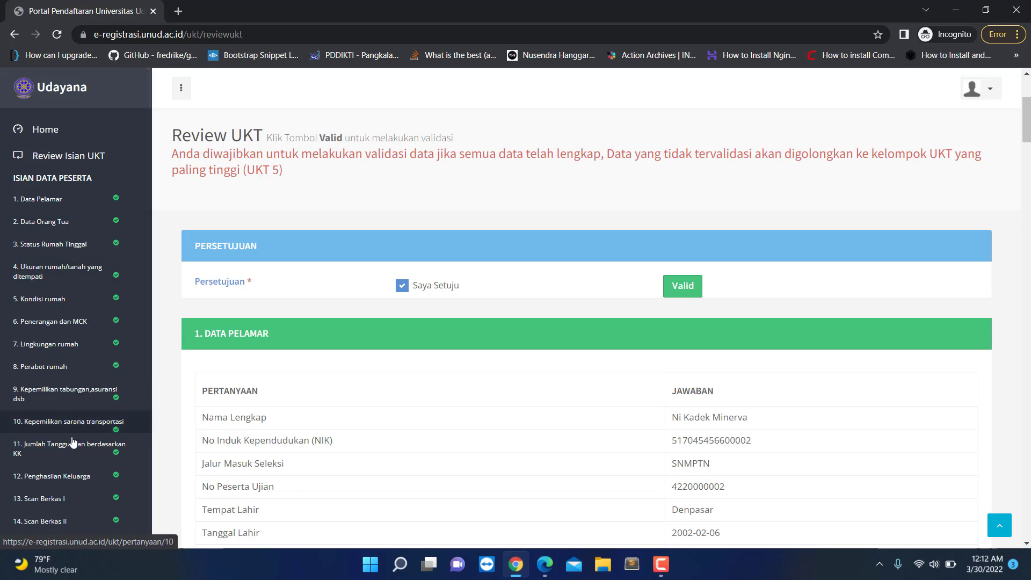
Step: Mark the UKT data as Valid
{"action": "scroll", "coordinate": [72, 340], "scroll_direction": "down", "scroll_amount": 3}
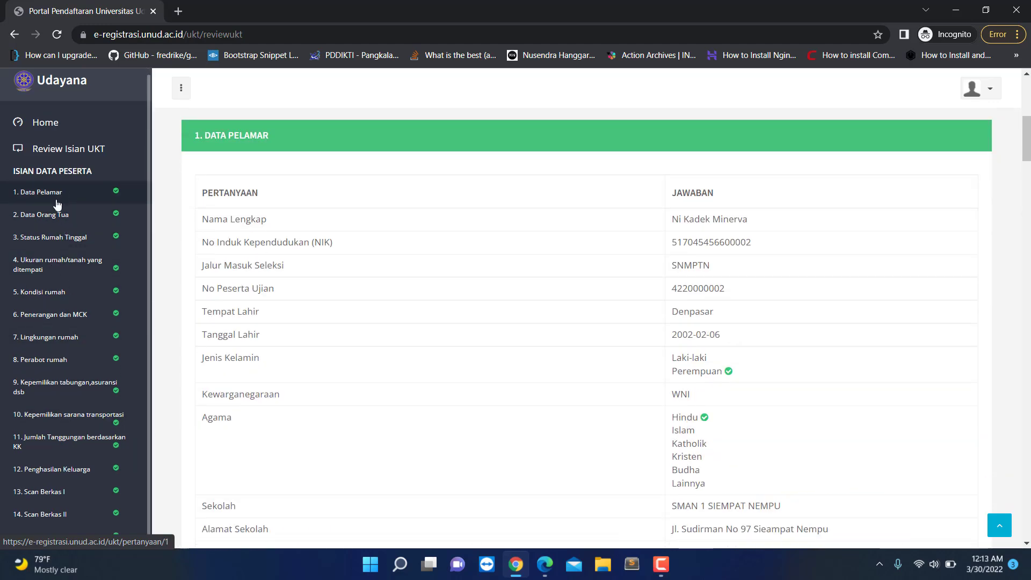
{"action": "scroll", "coordinate": [410, 398], "scroll_direction": "up", "scroll_amount": 6}
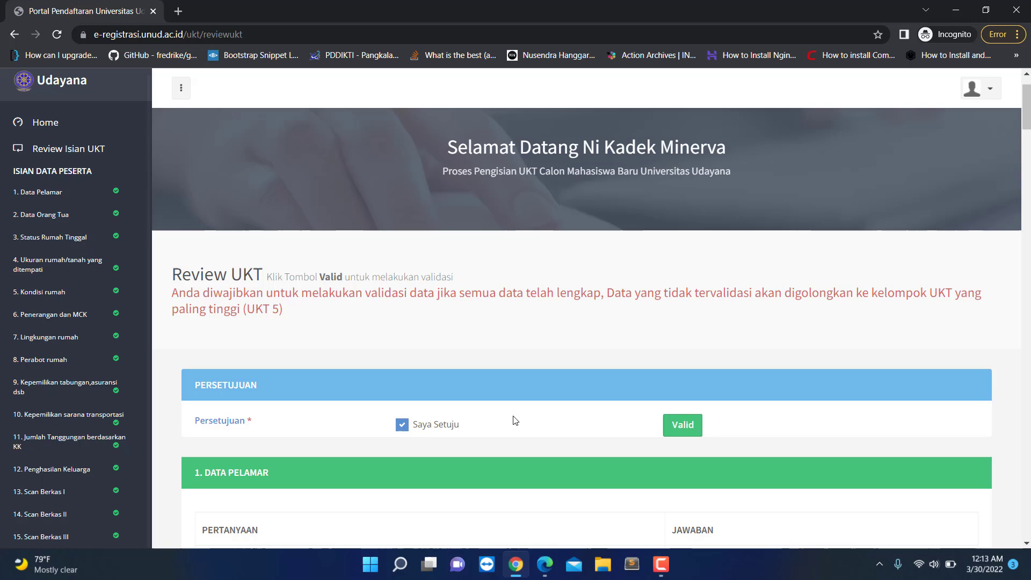
{"action": "scroll", "coordinate": [514, 421], "scroll_direction": "down", "scroll_amount": 1}
{"action": "left_click", "coordinate": [677, 354]}
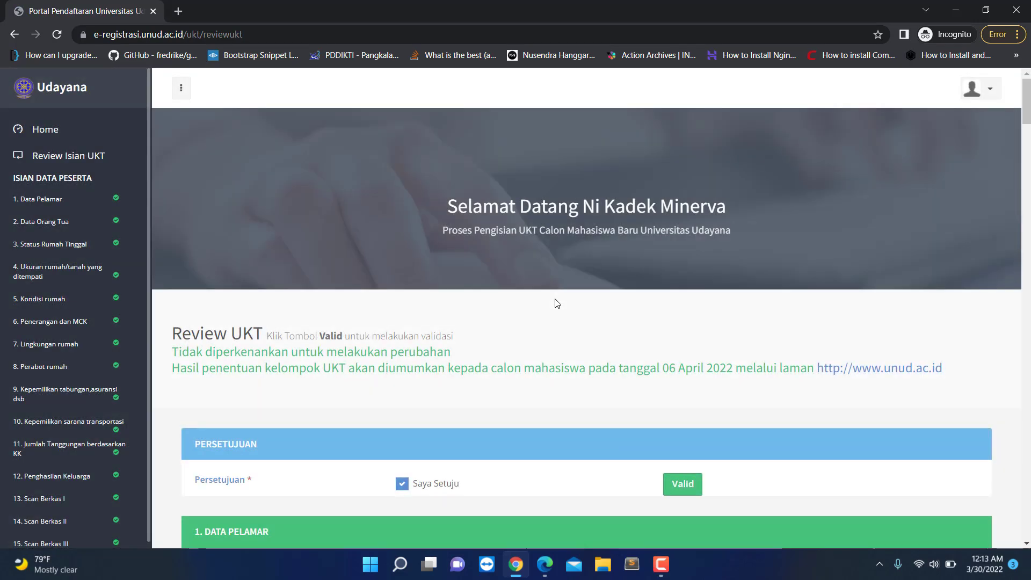
Step: Retry the agreement checkbox and Valid button, dismissing each 'Status Anda Sudah Valid' popup
{"action": "scroll", "coordinate": [532, 327], "scroll_direction": "down", "scroll_amount": 6}
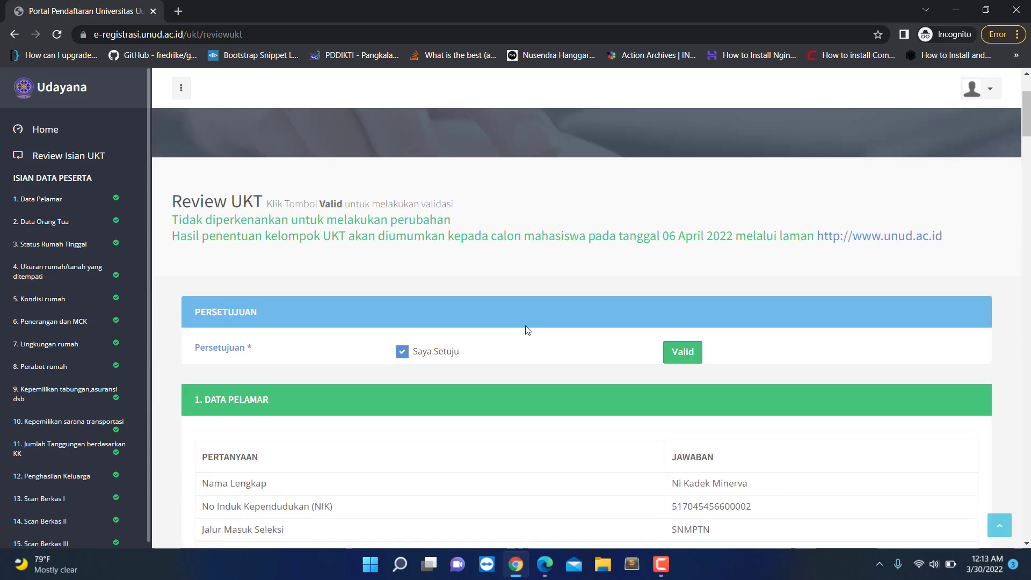
{"action": "scroll", "coordinate": [516, 320], "scroll_direction": "up", "scroll_amount": 4}
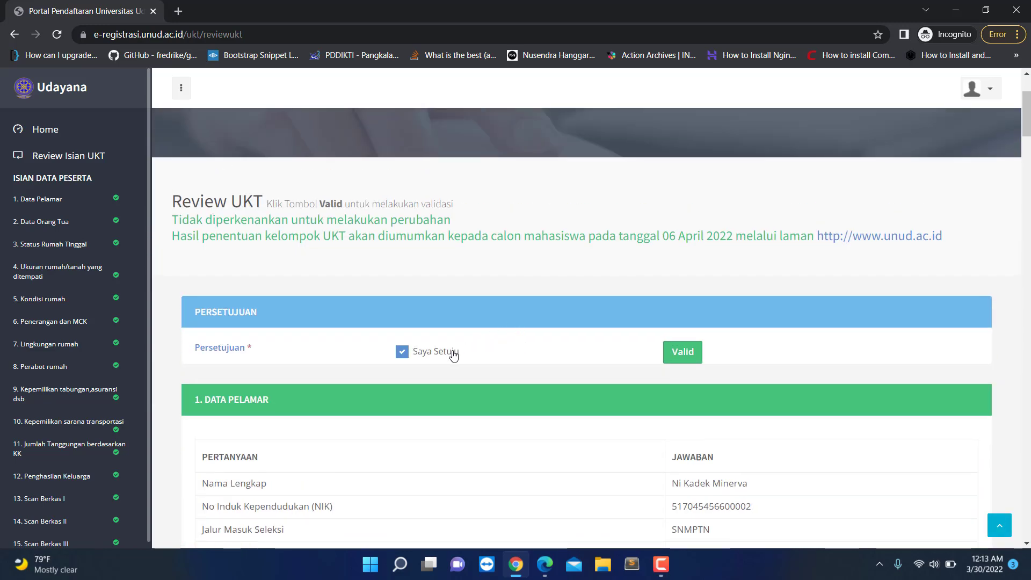
{"action": "left_click", "coordinate": [400, 351]}
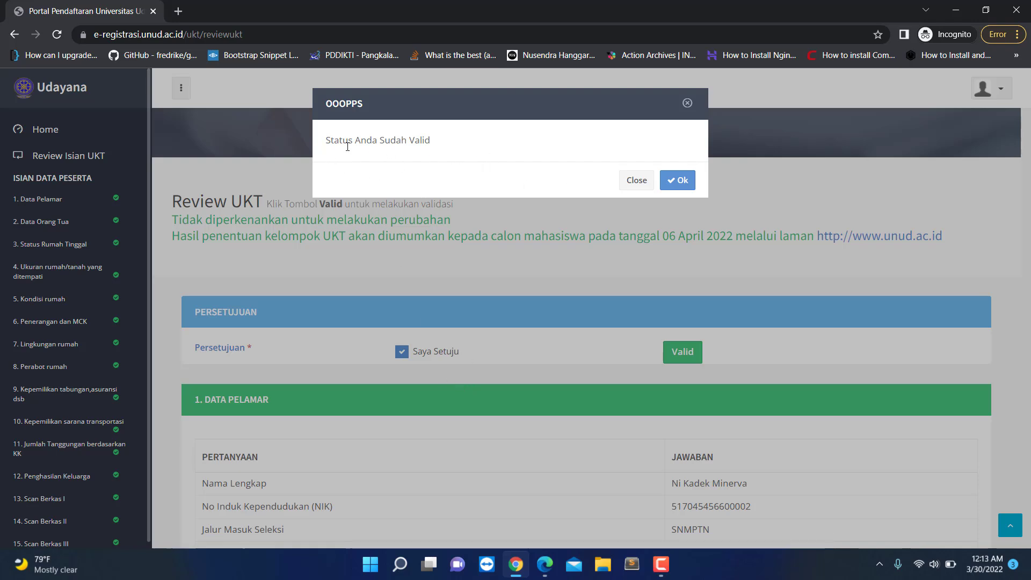
{"action": "left_click", "coordinate": [674, 179]}
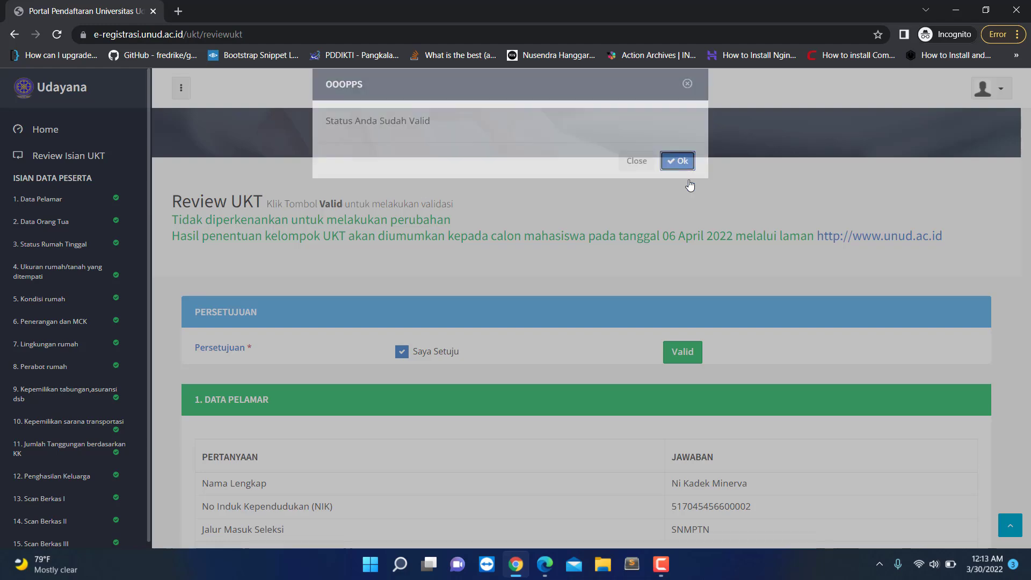
{"action": "left_click", "coordinate": [675, 350]}
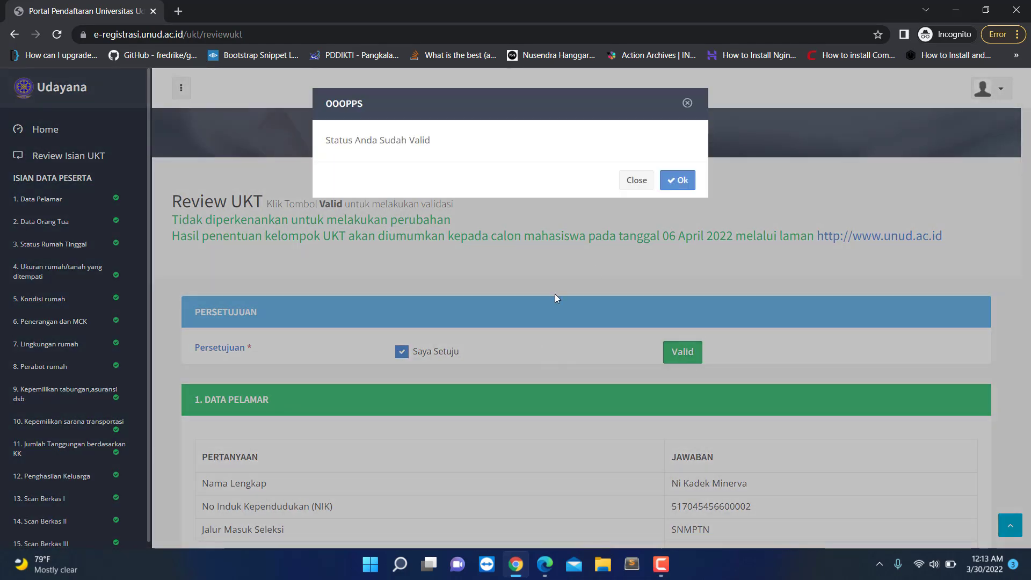
{"action": "left_click", "coordinate": [678, 178]}
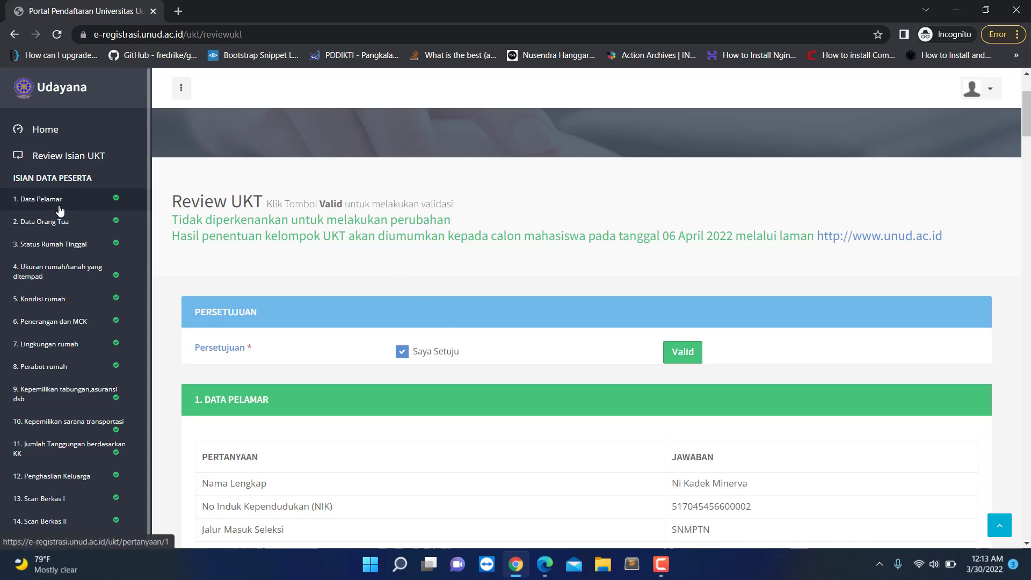
Step: Look over the locked Data Pelamar and Data Orang Tua forms, then return to Review Isian UKT
{"action": "left_click", "coordinate": [38, 199]}
{"action": "scroll", "coordinate": [665, 374], "scroll_direction": "down", "scroll_amount": 10}
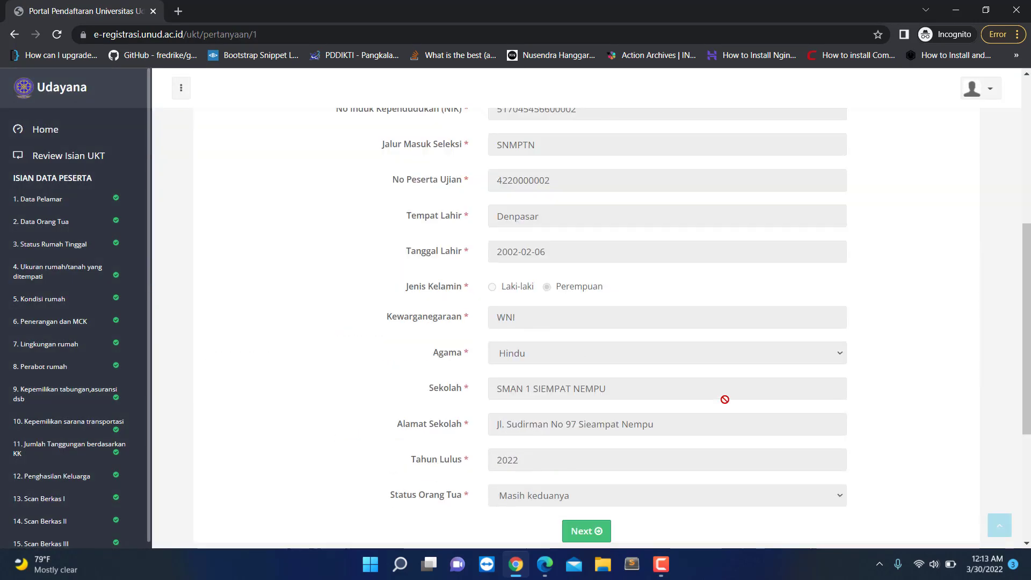
{"action": "scroll", "coordinate": [546, 306], "scroll_direction": "up", "scroll_amount": 3}
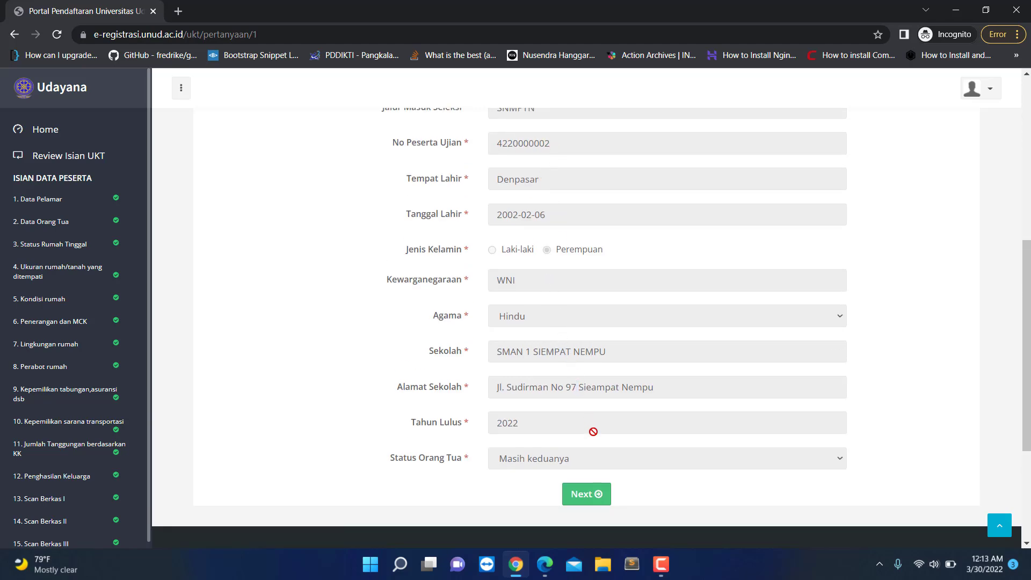
{"action": "left_click", "coordinate": [597, 497]}
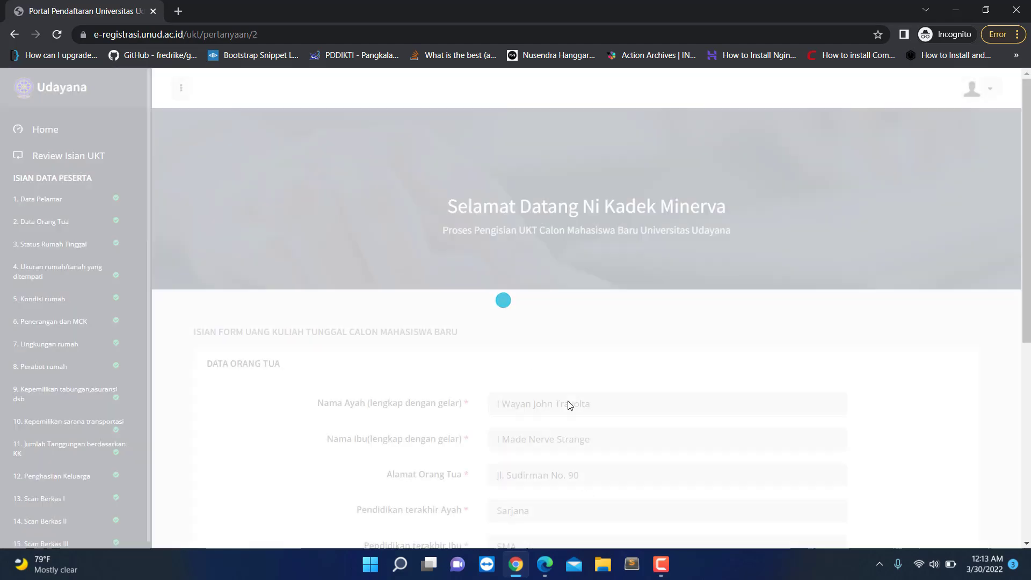
{"action": "scroll", "coordinate": [635, 440], "scroll_direction": "down", "scroll_amount": 6}
{"action": "scroll", "coordinate": [672, 417], "scroll_direction": "up", "scroll_amount": 3}
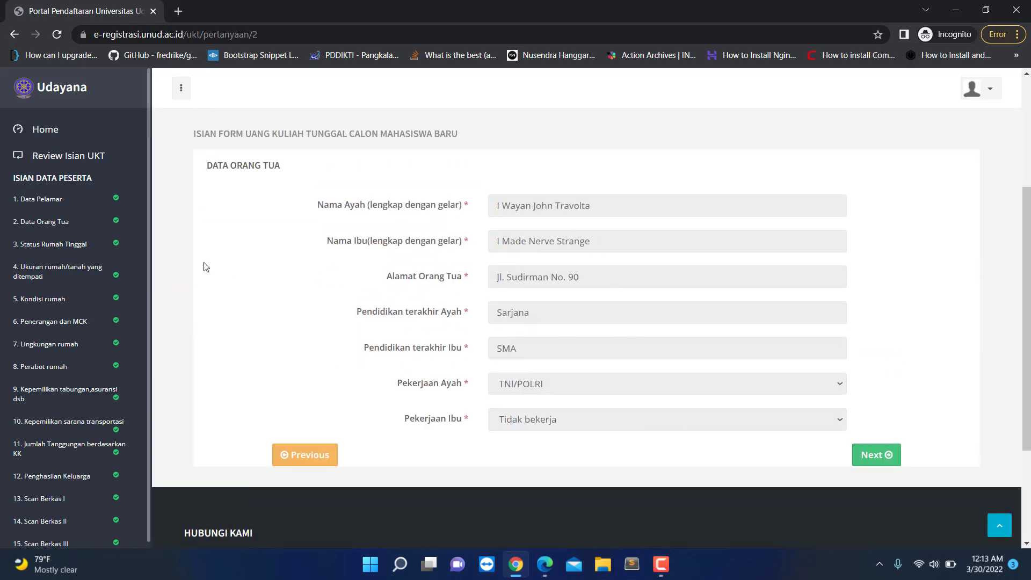
{"action": "left_click", "coordinate": [68, 156]}
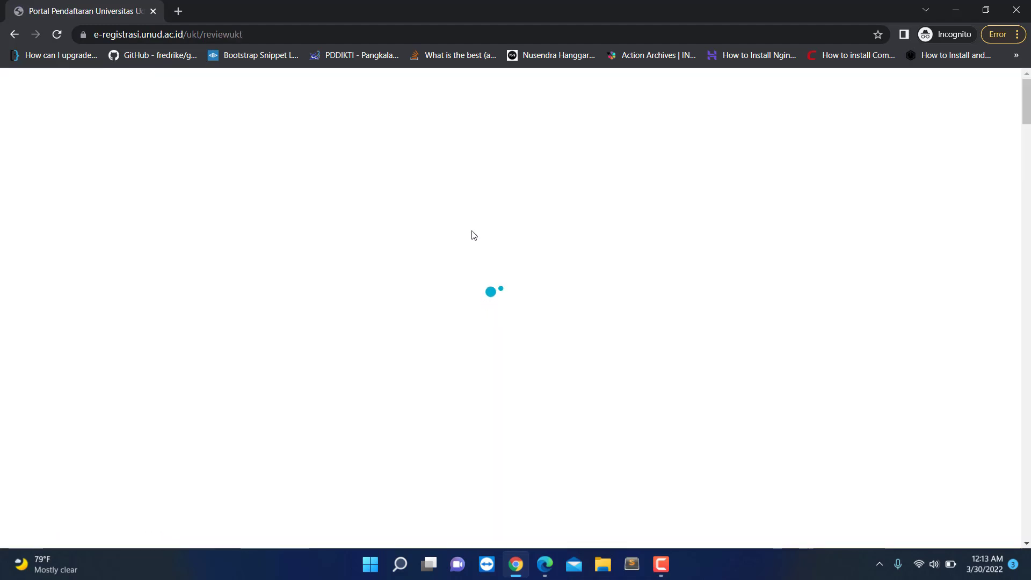
{"action": "scroll", "coordinate": [475, 383], "scroll_direction": "down", "scroll_amount": 1}
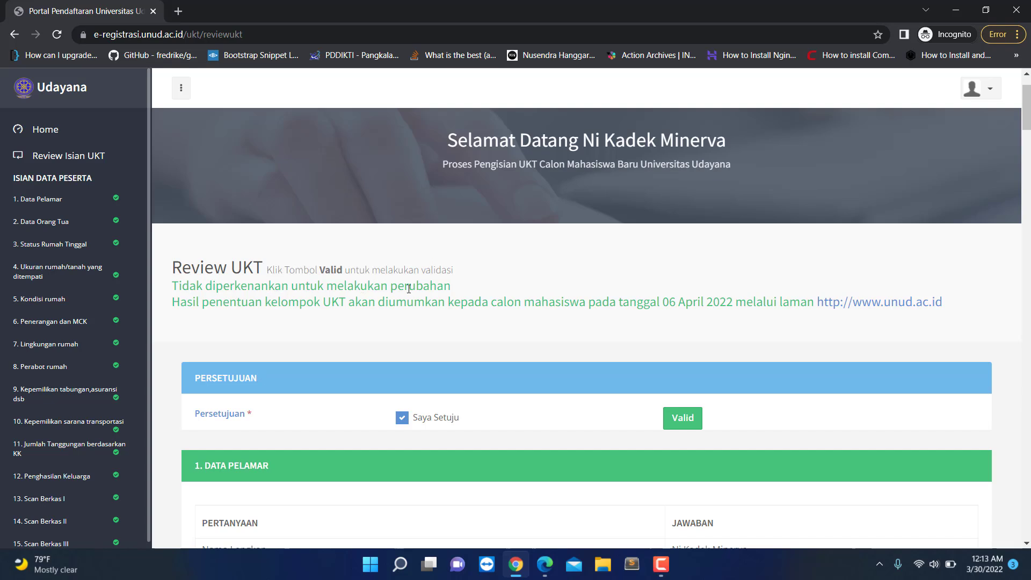
{"action": "left_click_drag", "start_coordinate": [196, 301], "coordinate": [975, 311]}
{"action": "left_click", "coordinate": [647, 299]}
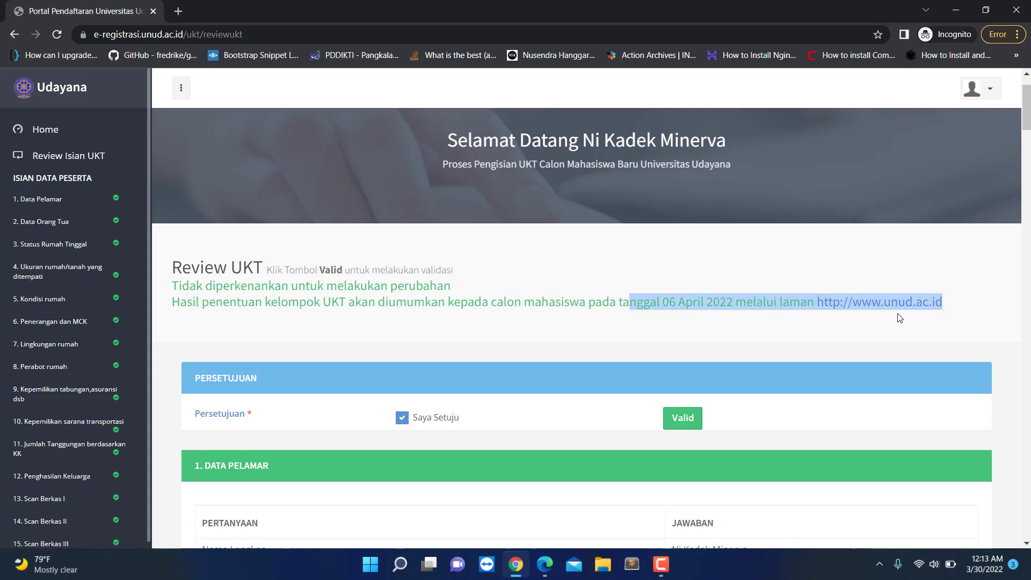
{"action": "left_click", "coordinate": [706, 294]}
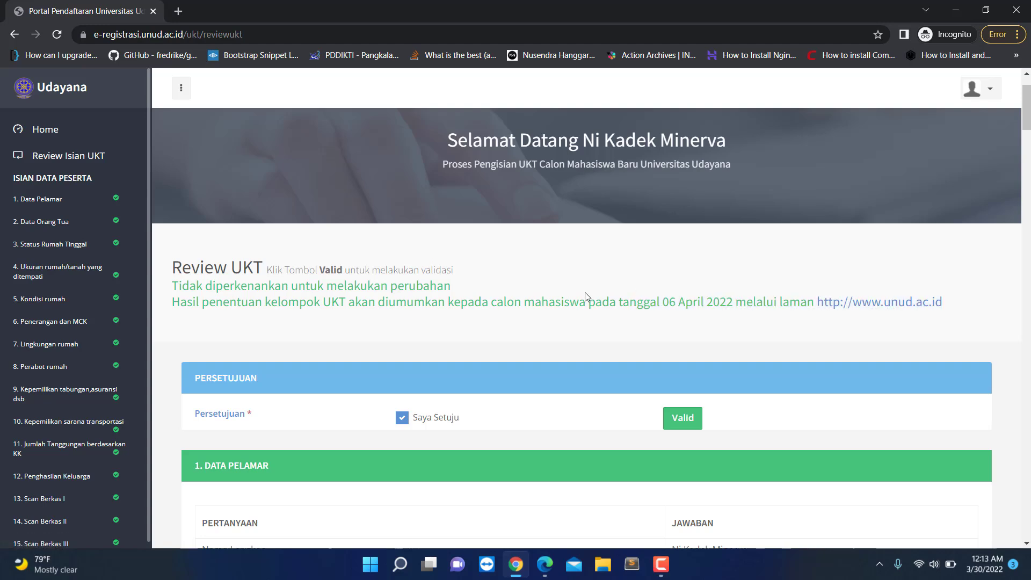
{"action": "scroll", "coordinate": [582, 301], "scroll_direction": "down", "scroll_amount": 5}
{"action": "scroll", "coordinate": [577, 317], "scroll_direction": "down", "scroll_amount": 5}
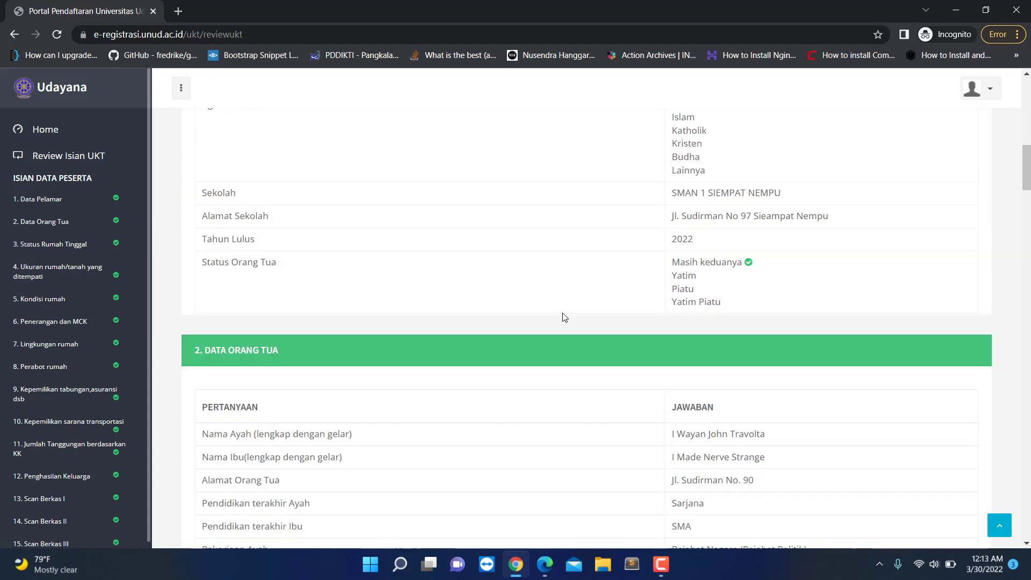
{"action": "scroll", "coordinate": [561, 317], "scroll_direction": "up", "scroll_amount": 11}
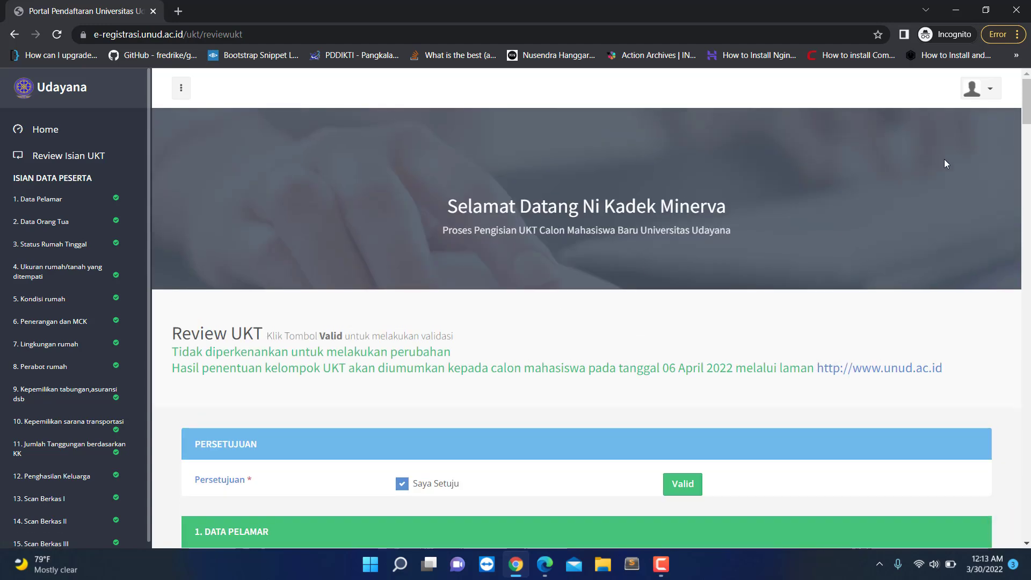
Step: Log out from the avatar menu and close the home page announcement
{"action": "left_click", "coordinate": [986, 90]}
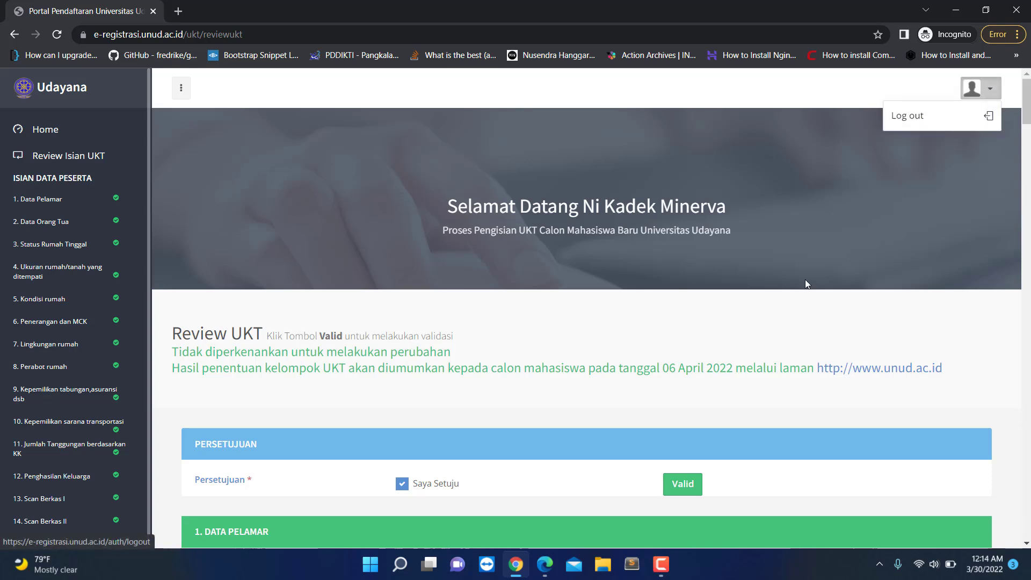
{"action": "left_click", "coordinate": [922, 121]}
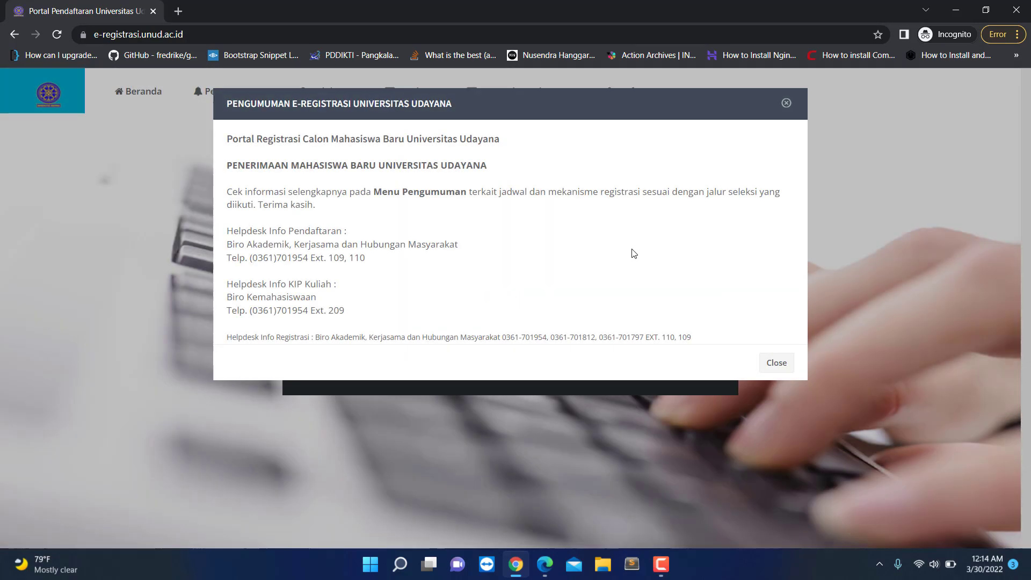
{"action": "left_click", "coordinate": [777, 362]}
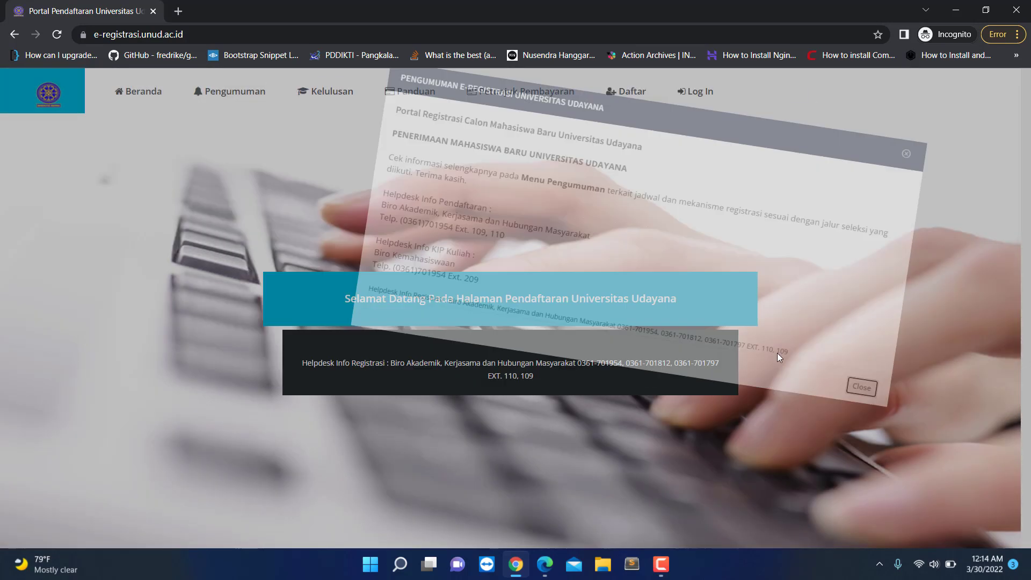